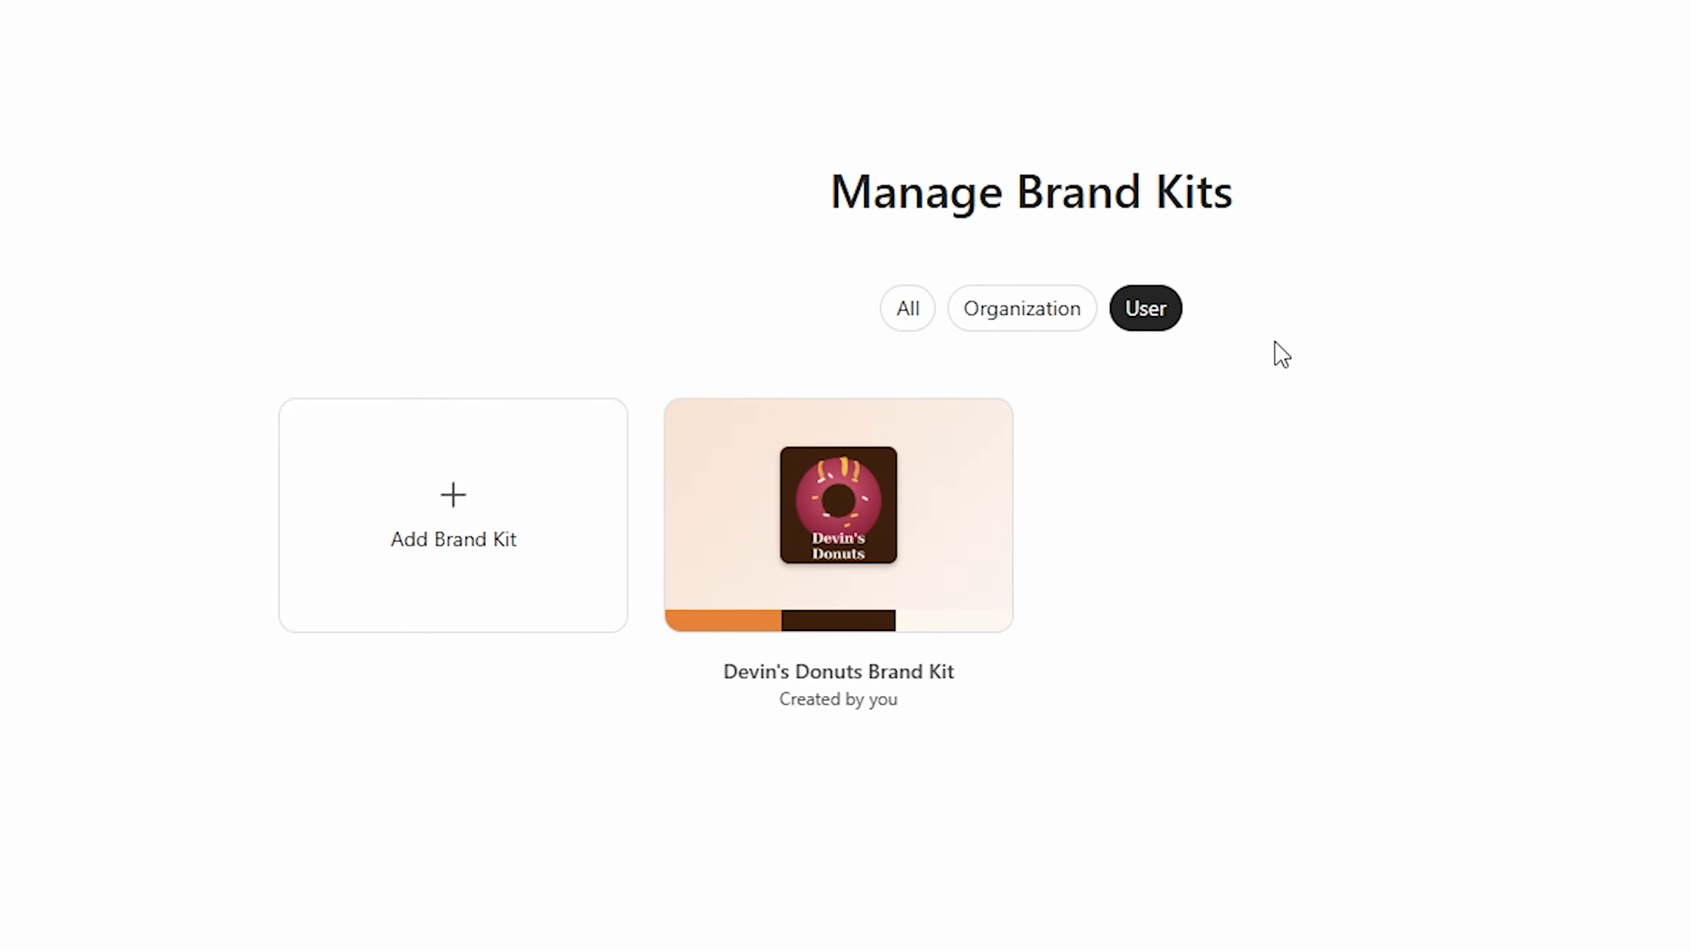
Switch the Manage Brand Kits list from User to Organization brand kits
click(1043, 314)
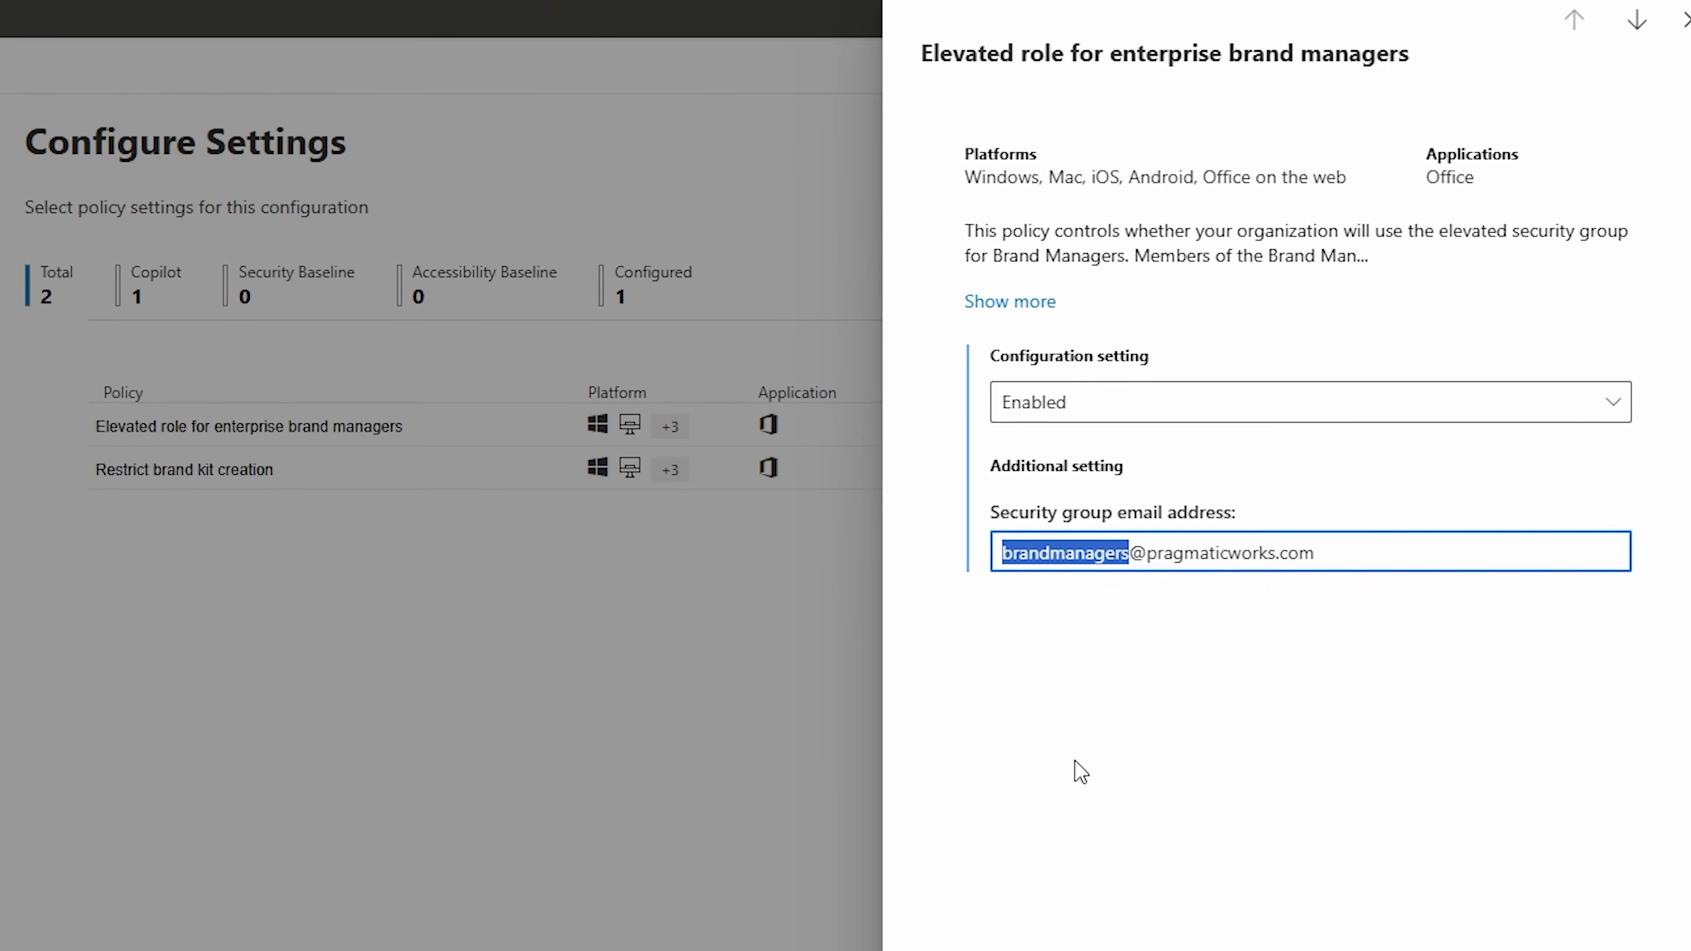
Search the active teams and groups for the Brand Managers group's address
text(brandmanagersyoutube)
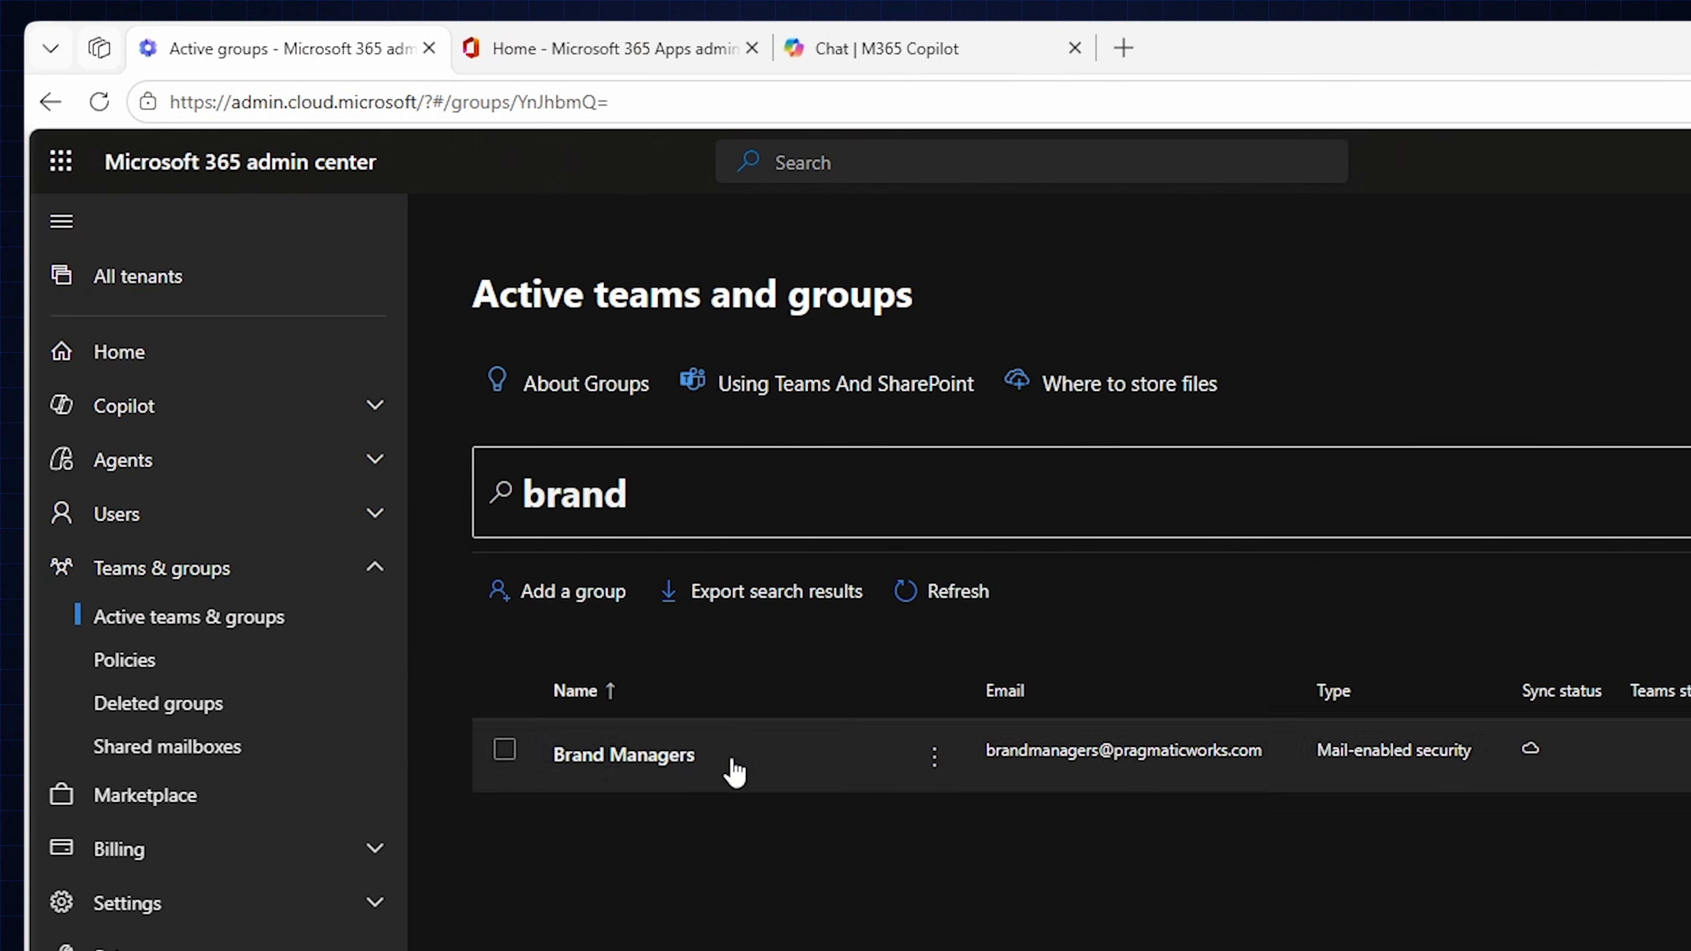
Begin adding a group of type Mail-enabled security and advance to its Basics step
click(646, 495)
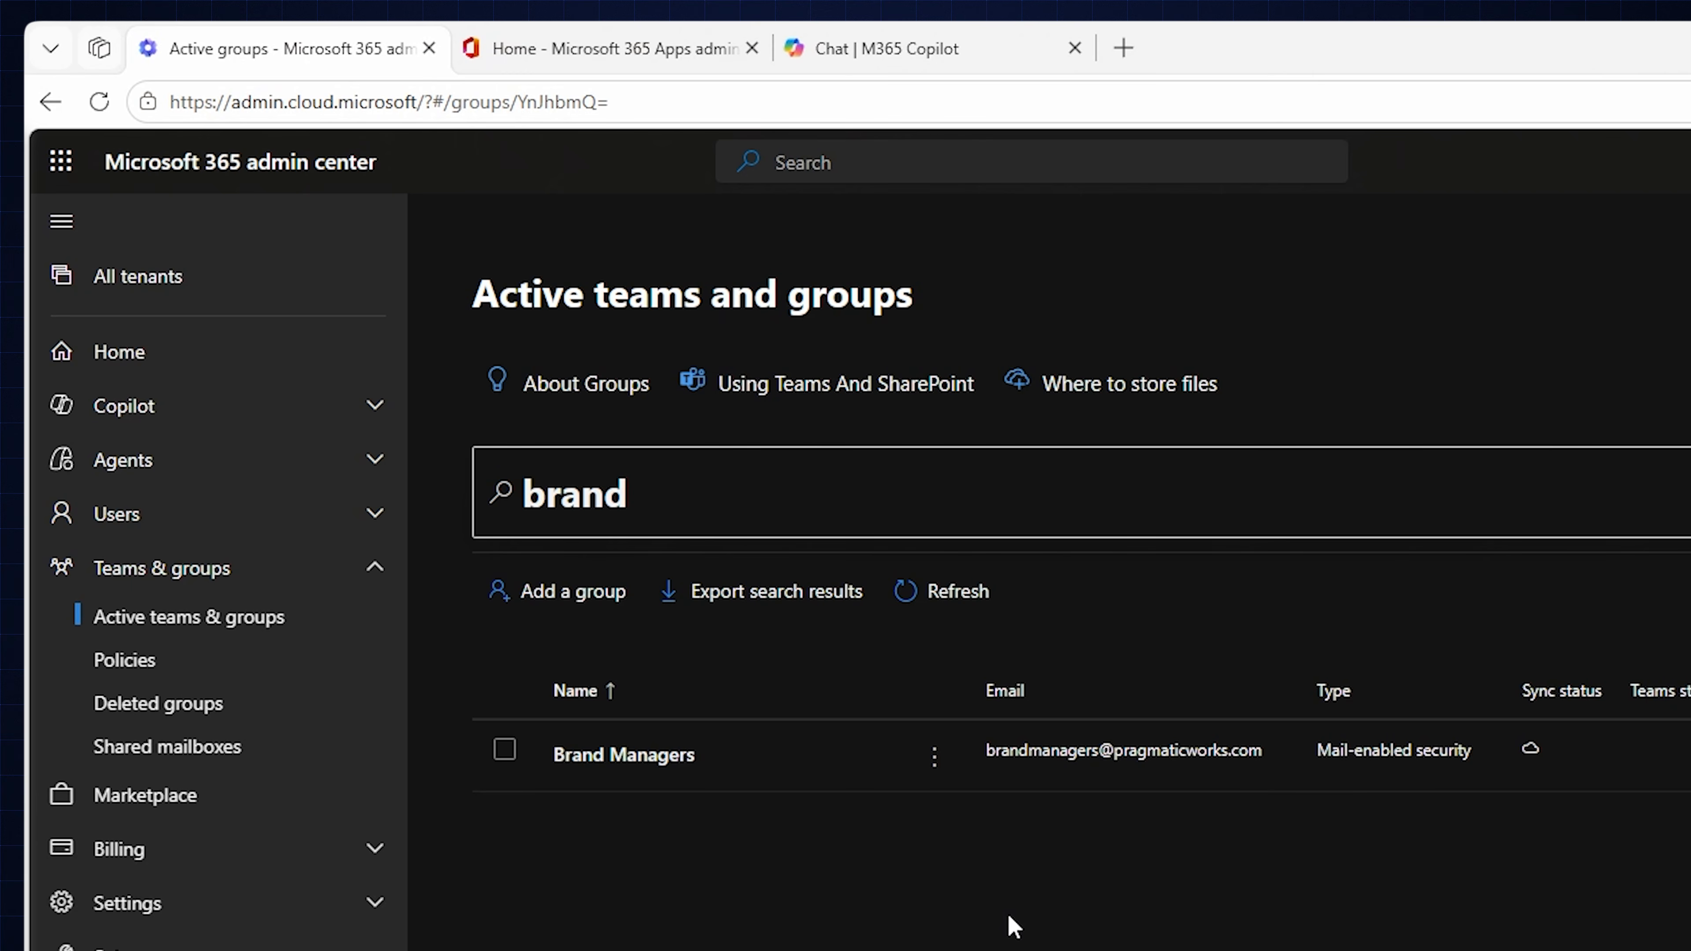
click(570, 600)
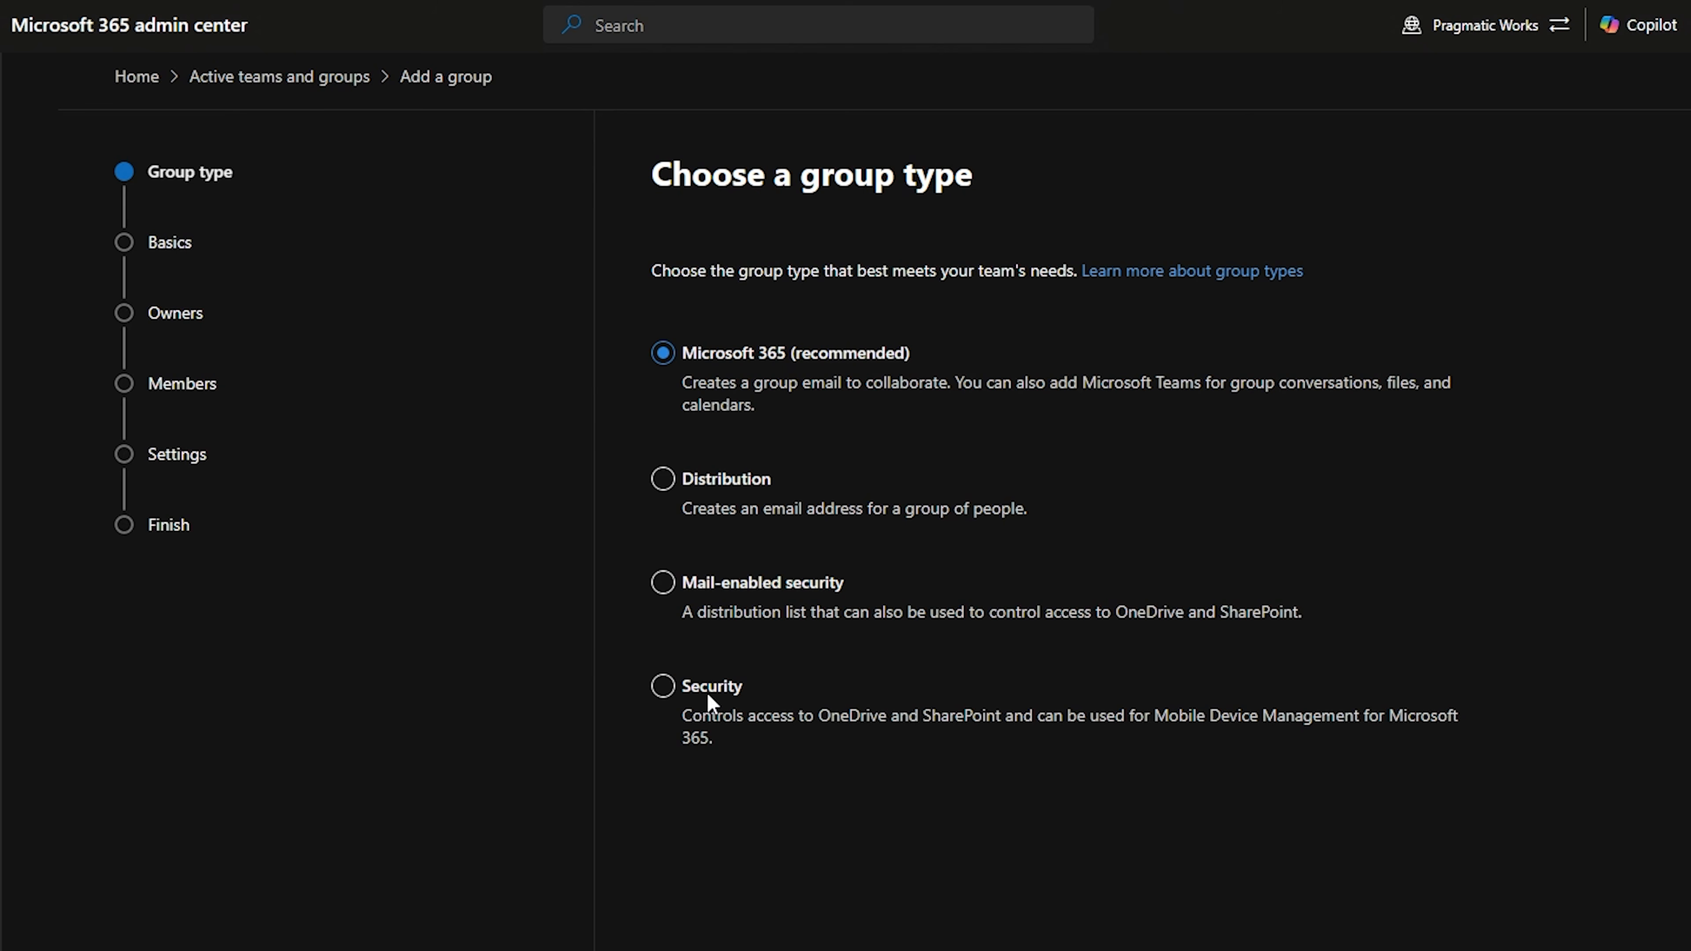
click(663, 585)
click(702, 908)
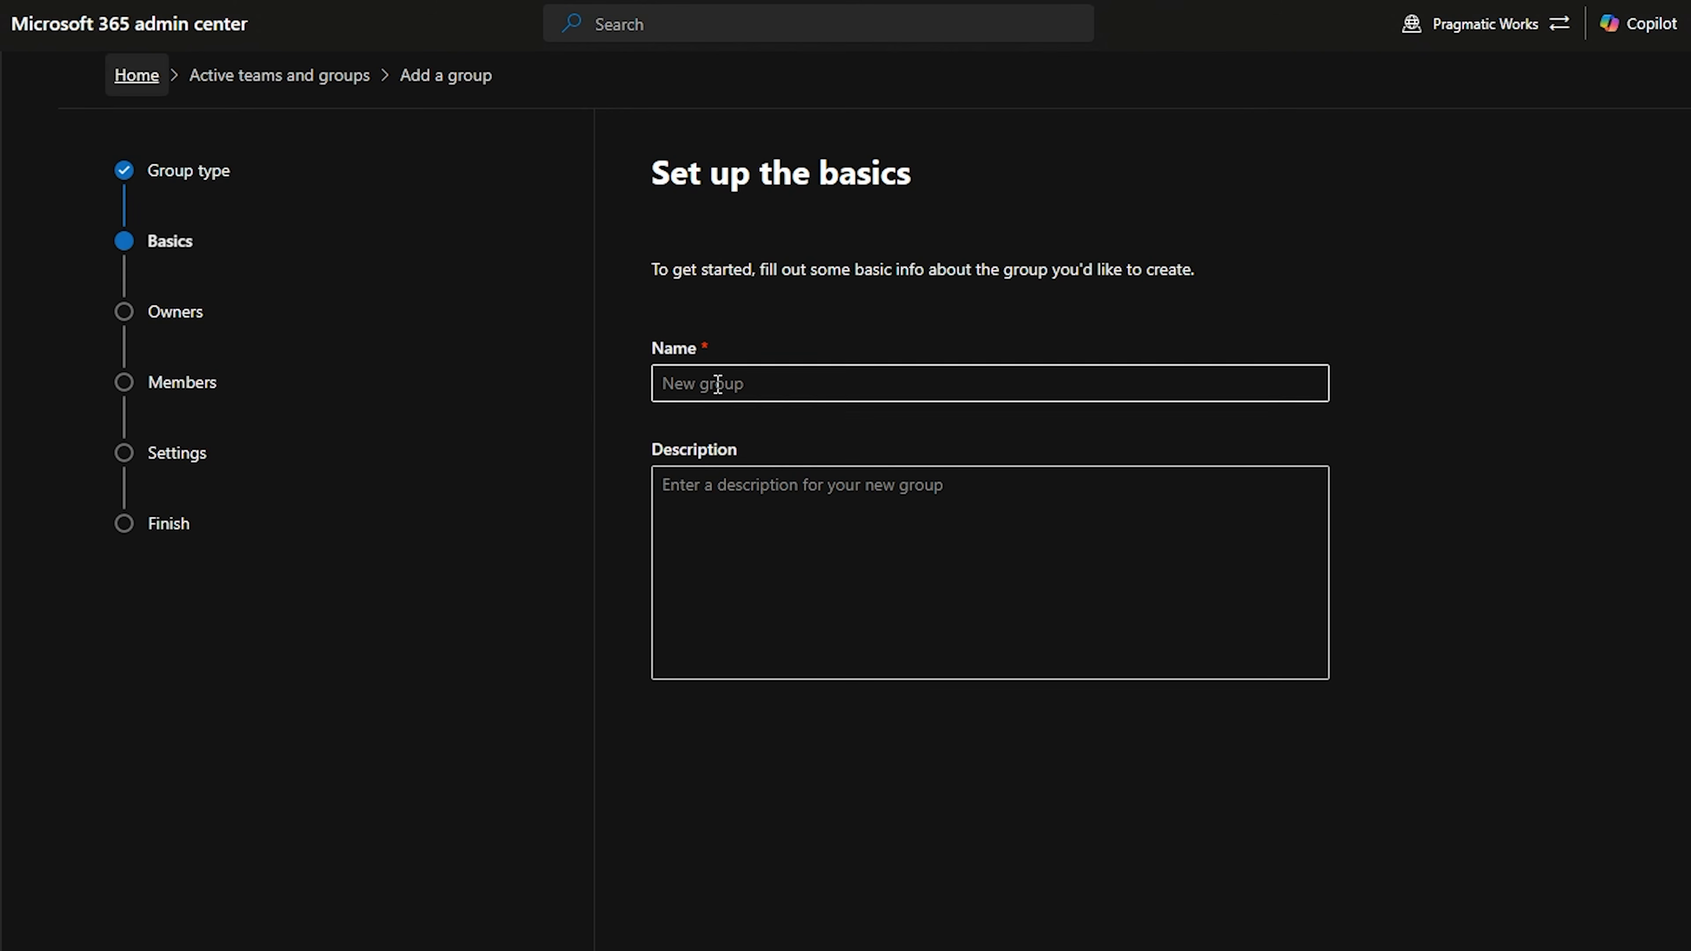
Name the new group 'Brand Managers' and continue to the Owners step
click(718, 385)
text(Bran)
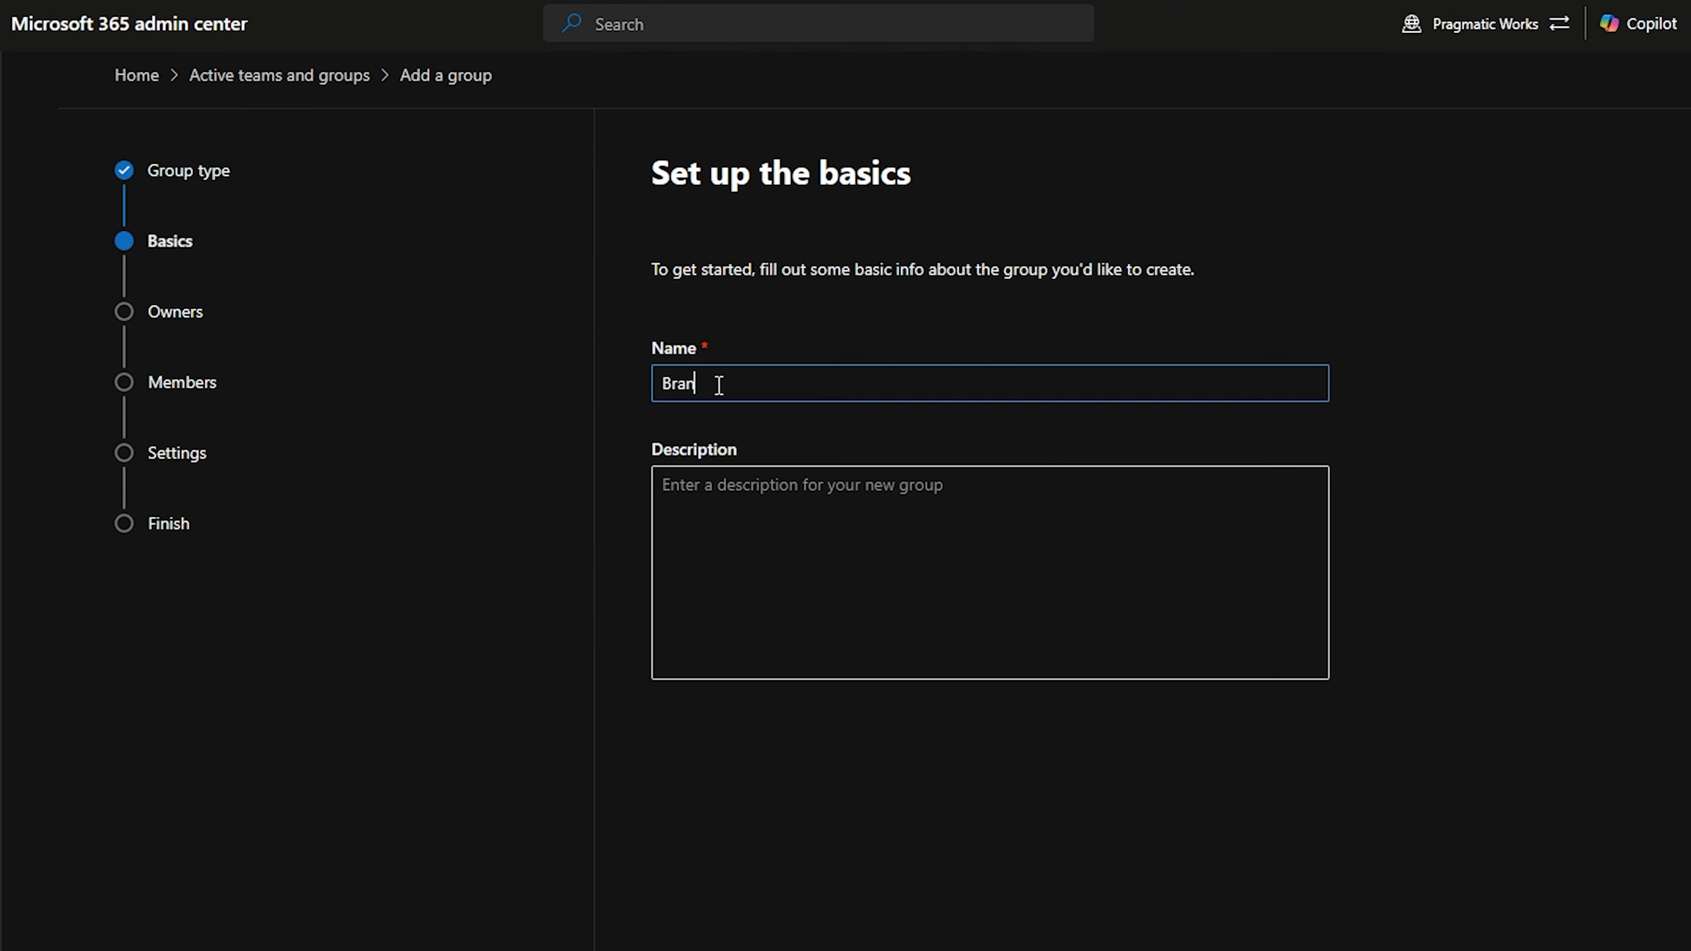
text(d Managers)
click(857, 429)
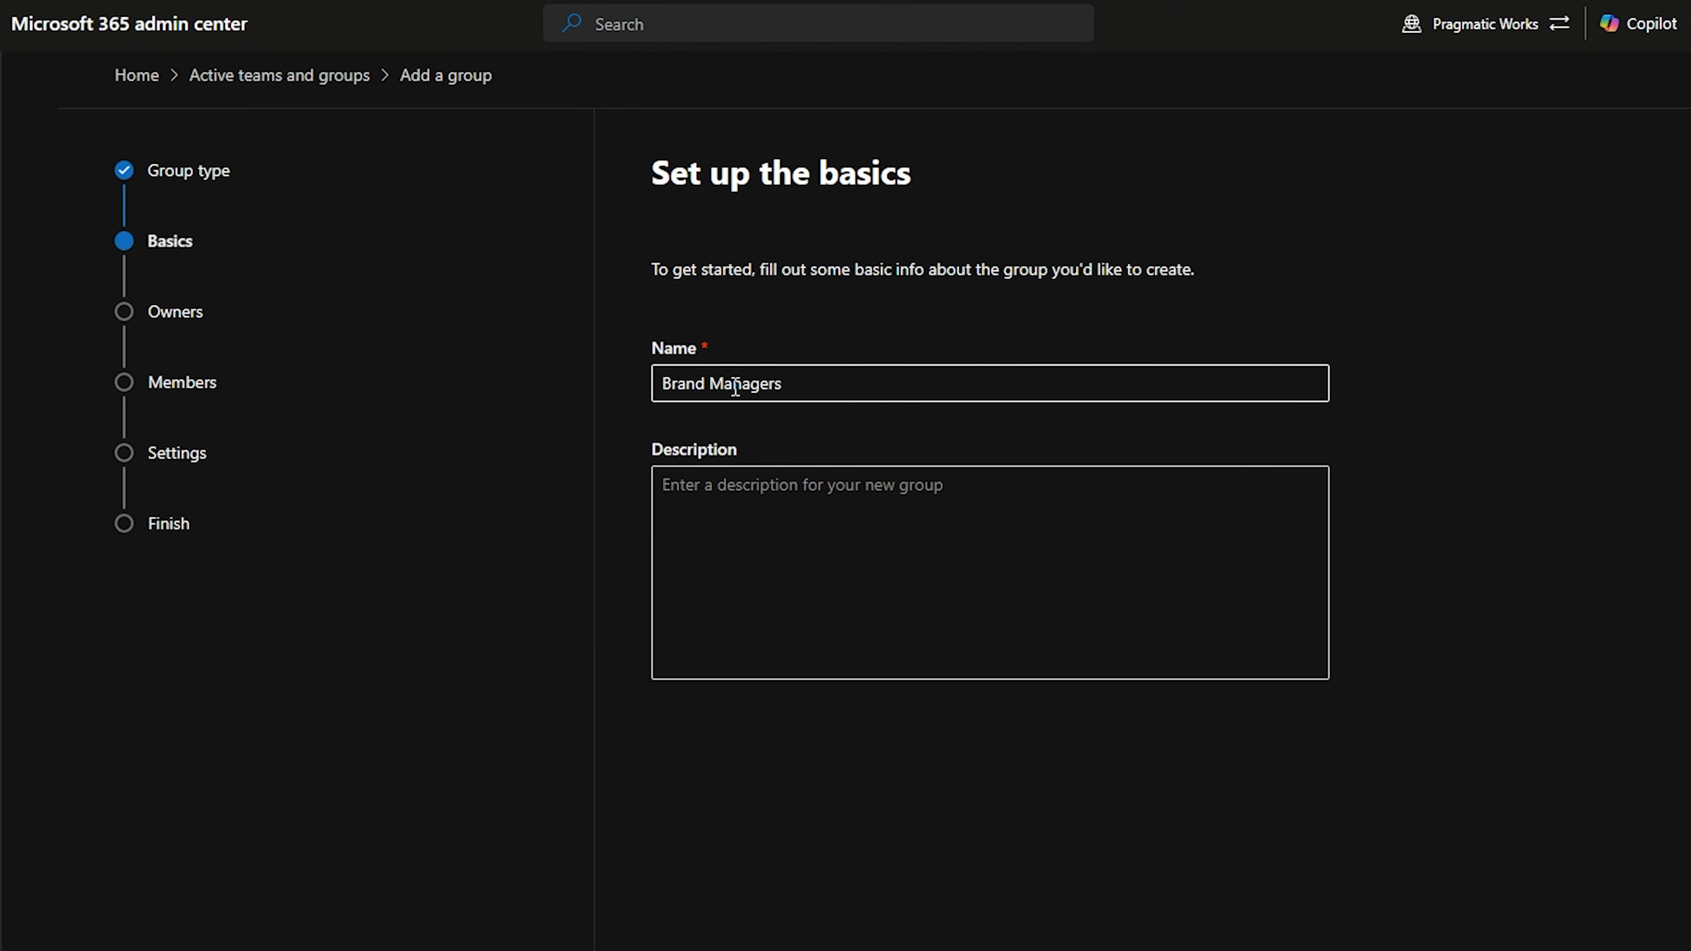
click(778, 906)
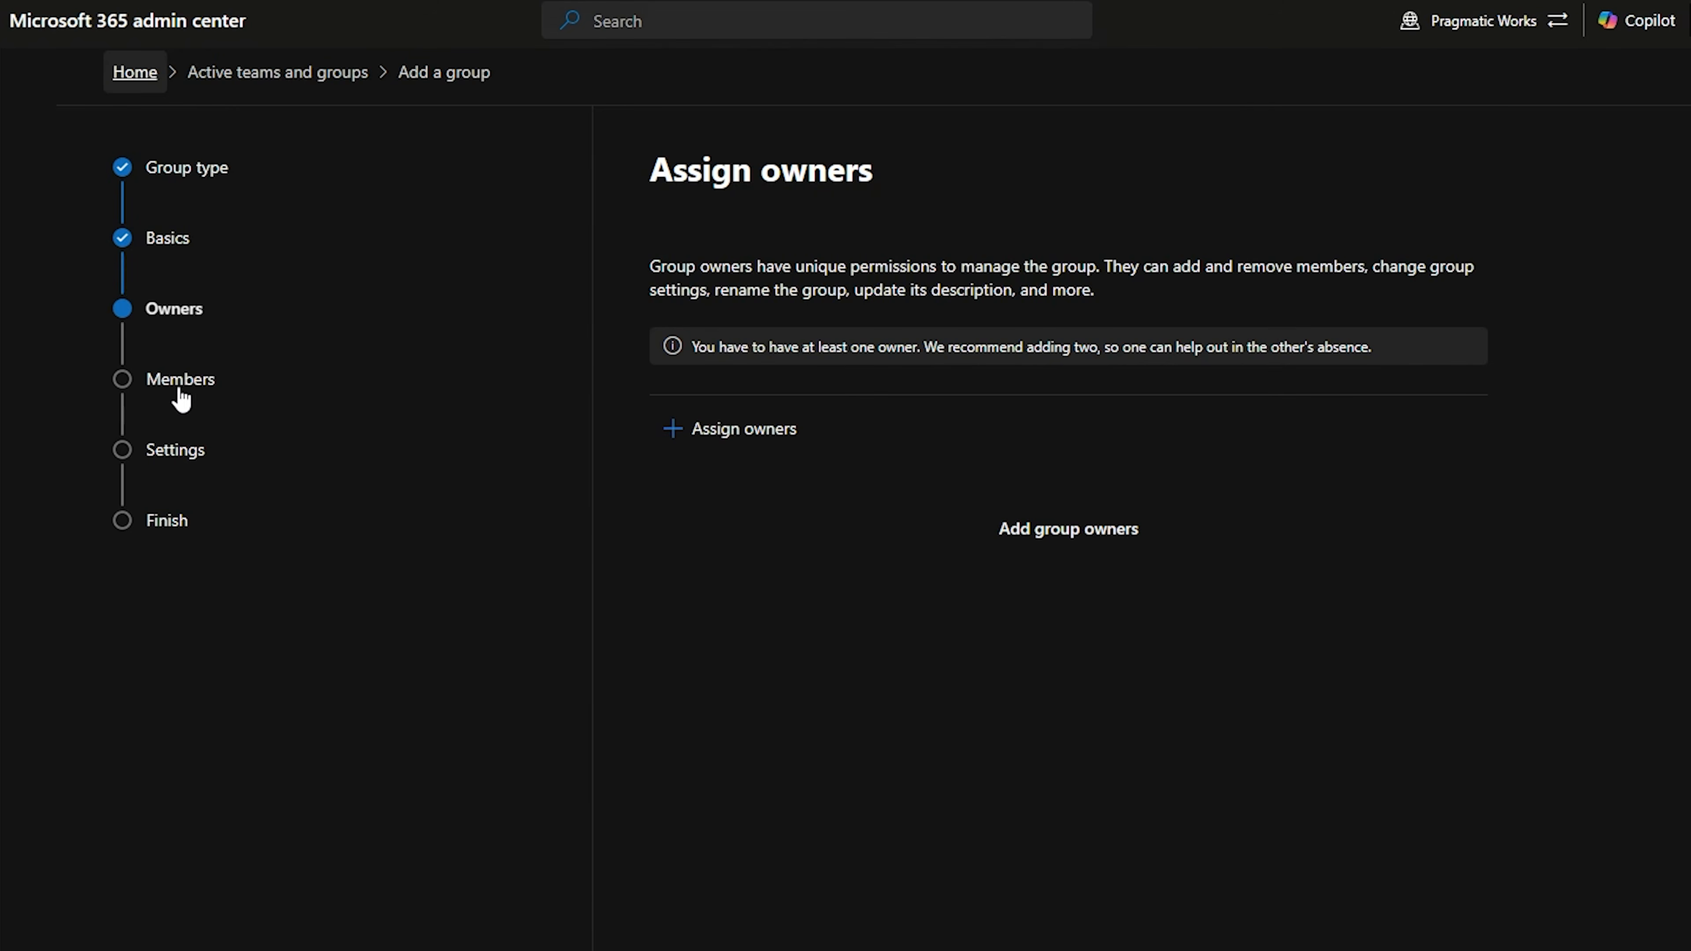
Search for the group's owner by name in Assign owners
click(746, 432)
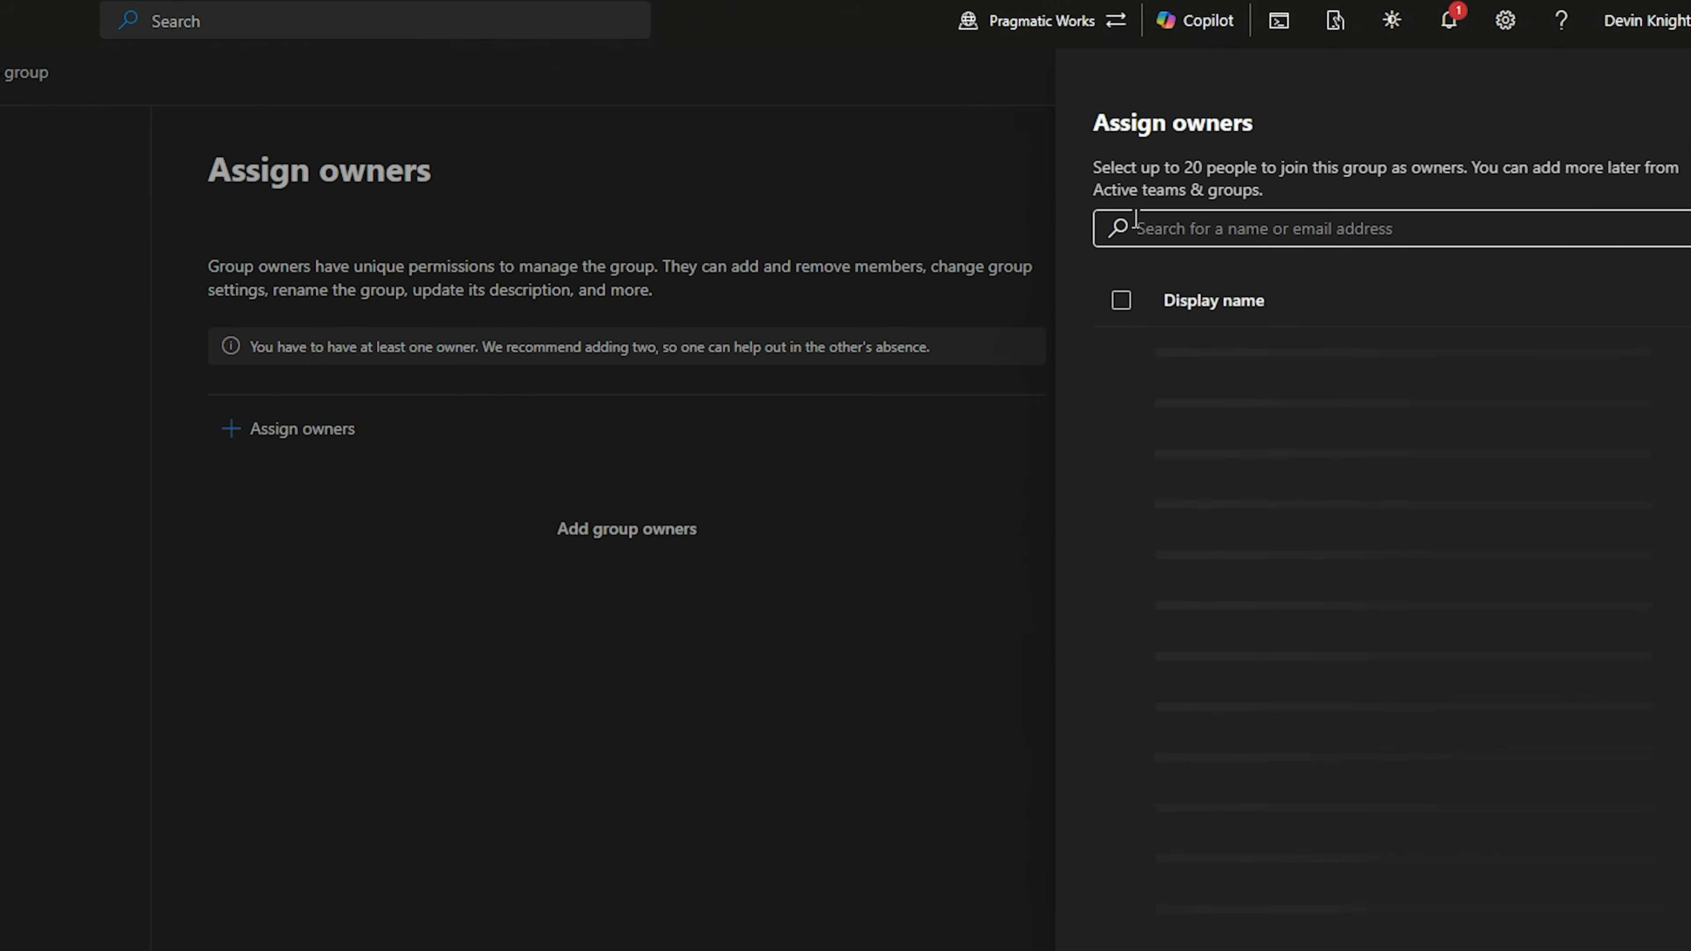
click(1165, 234)
text(dev)
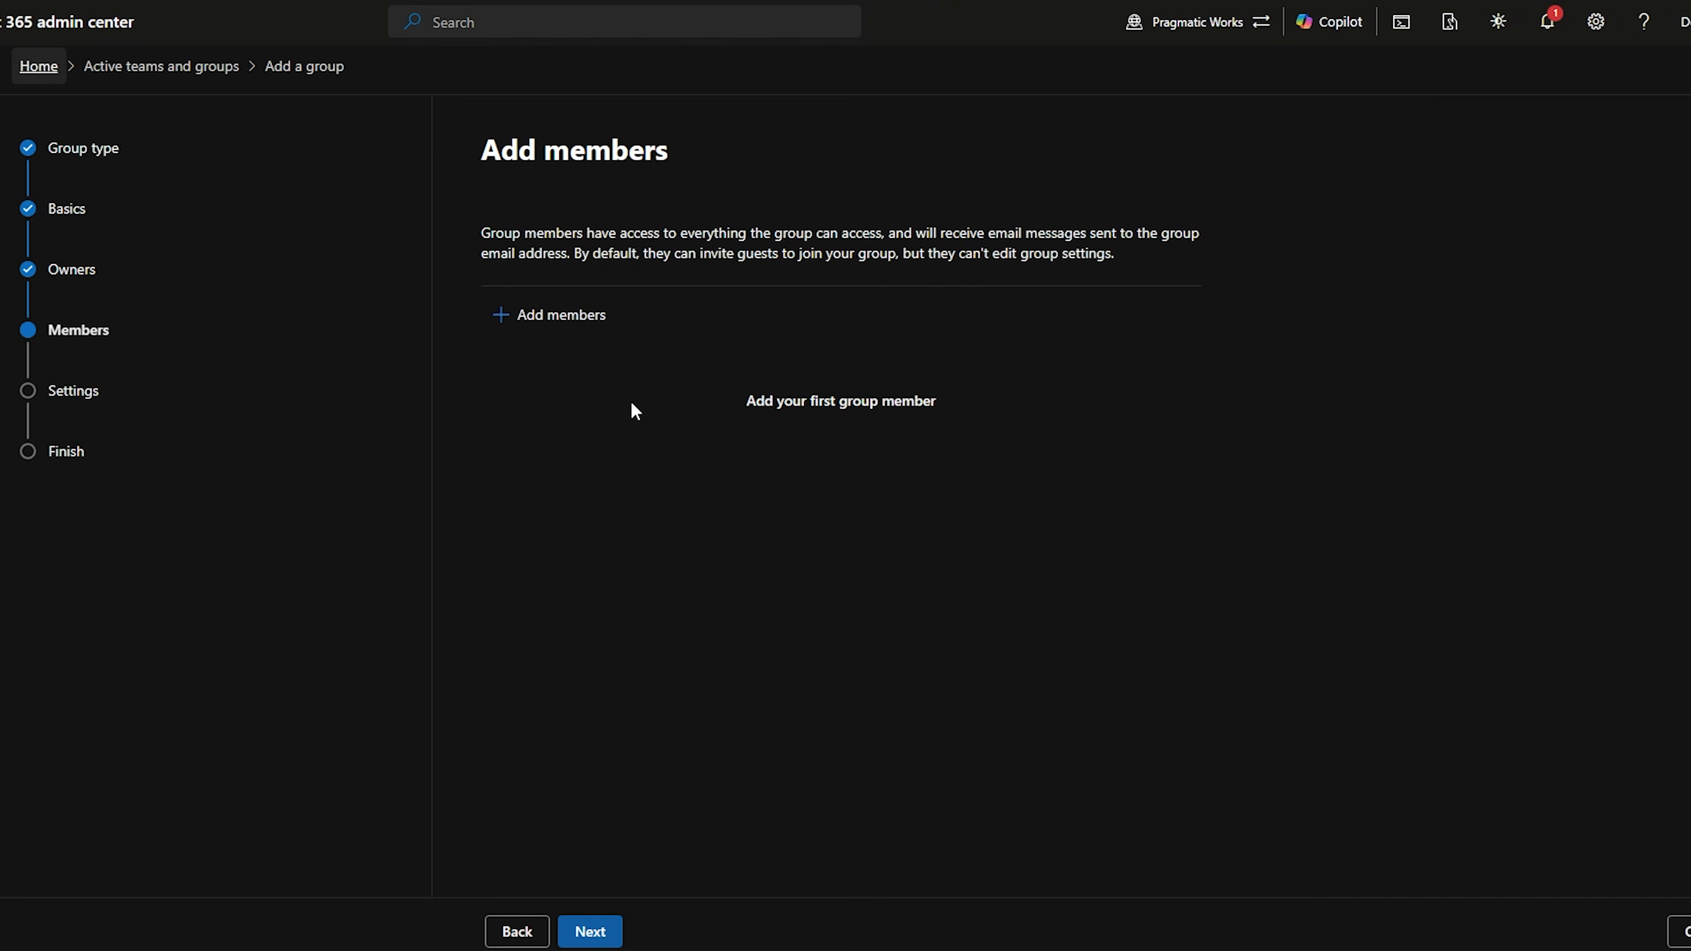
Search for two people by name and add each one as a Brand Managers member
click(560, 320)
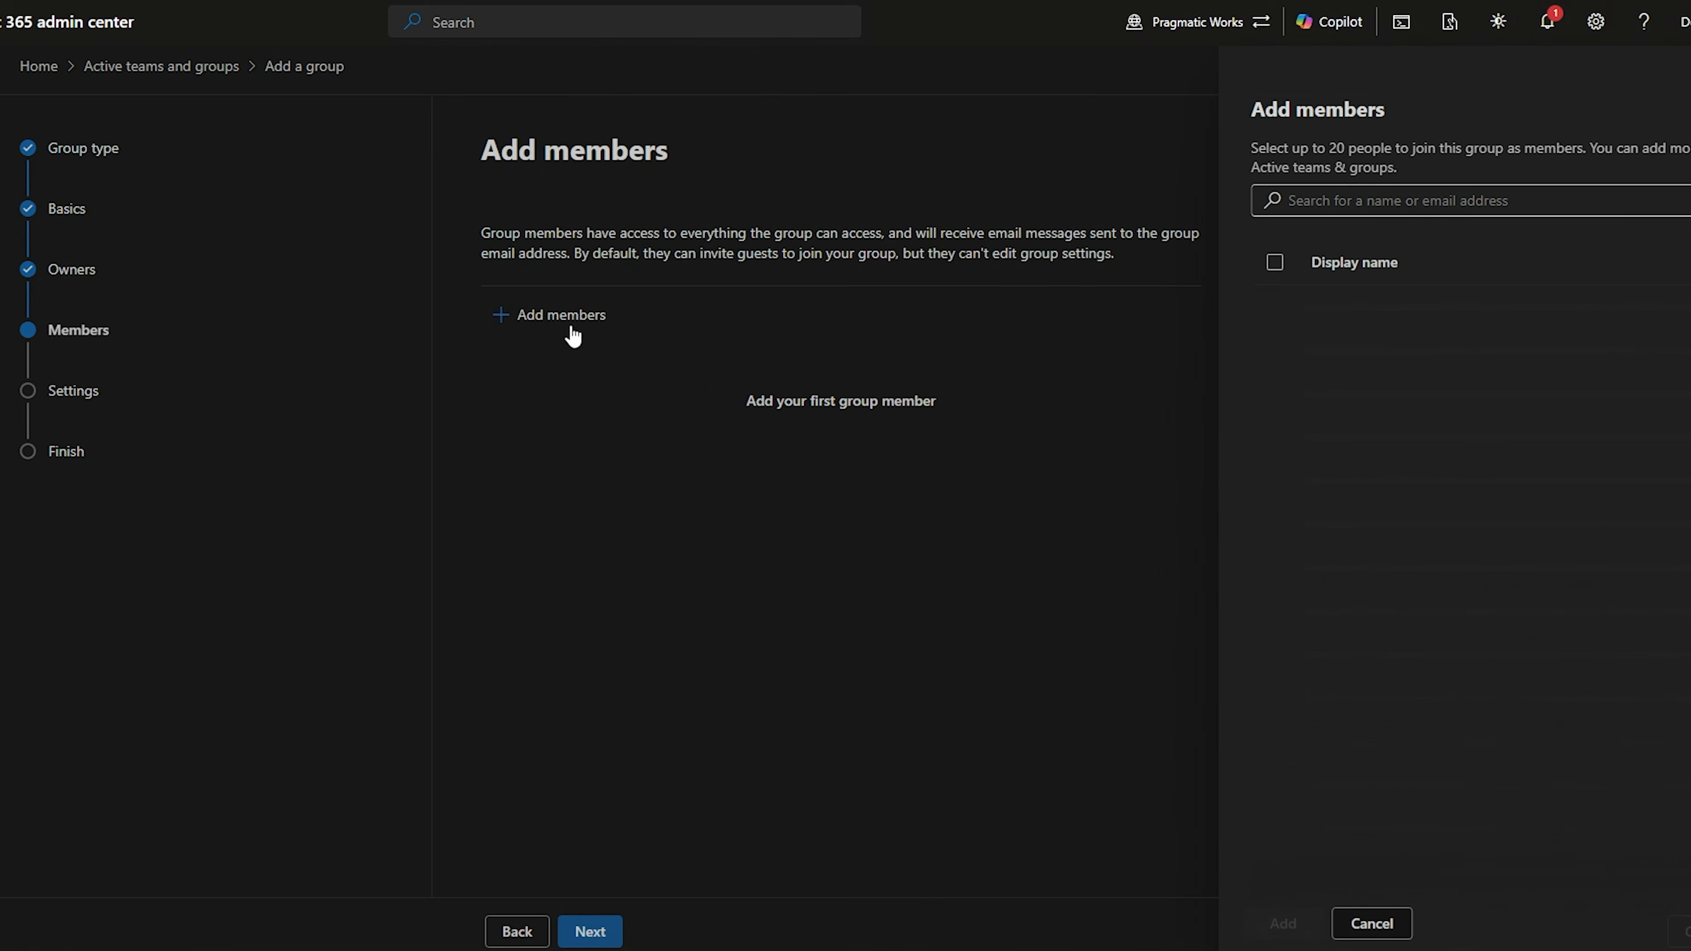
click(1649, 203)
text(dev)
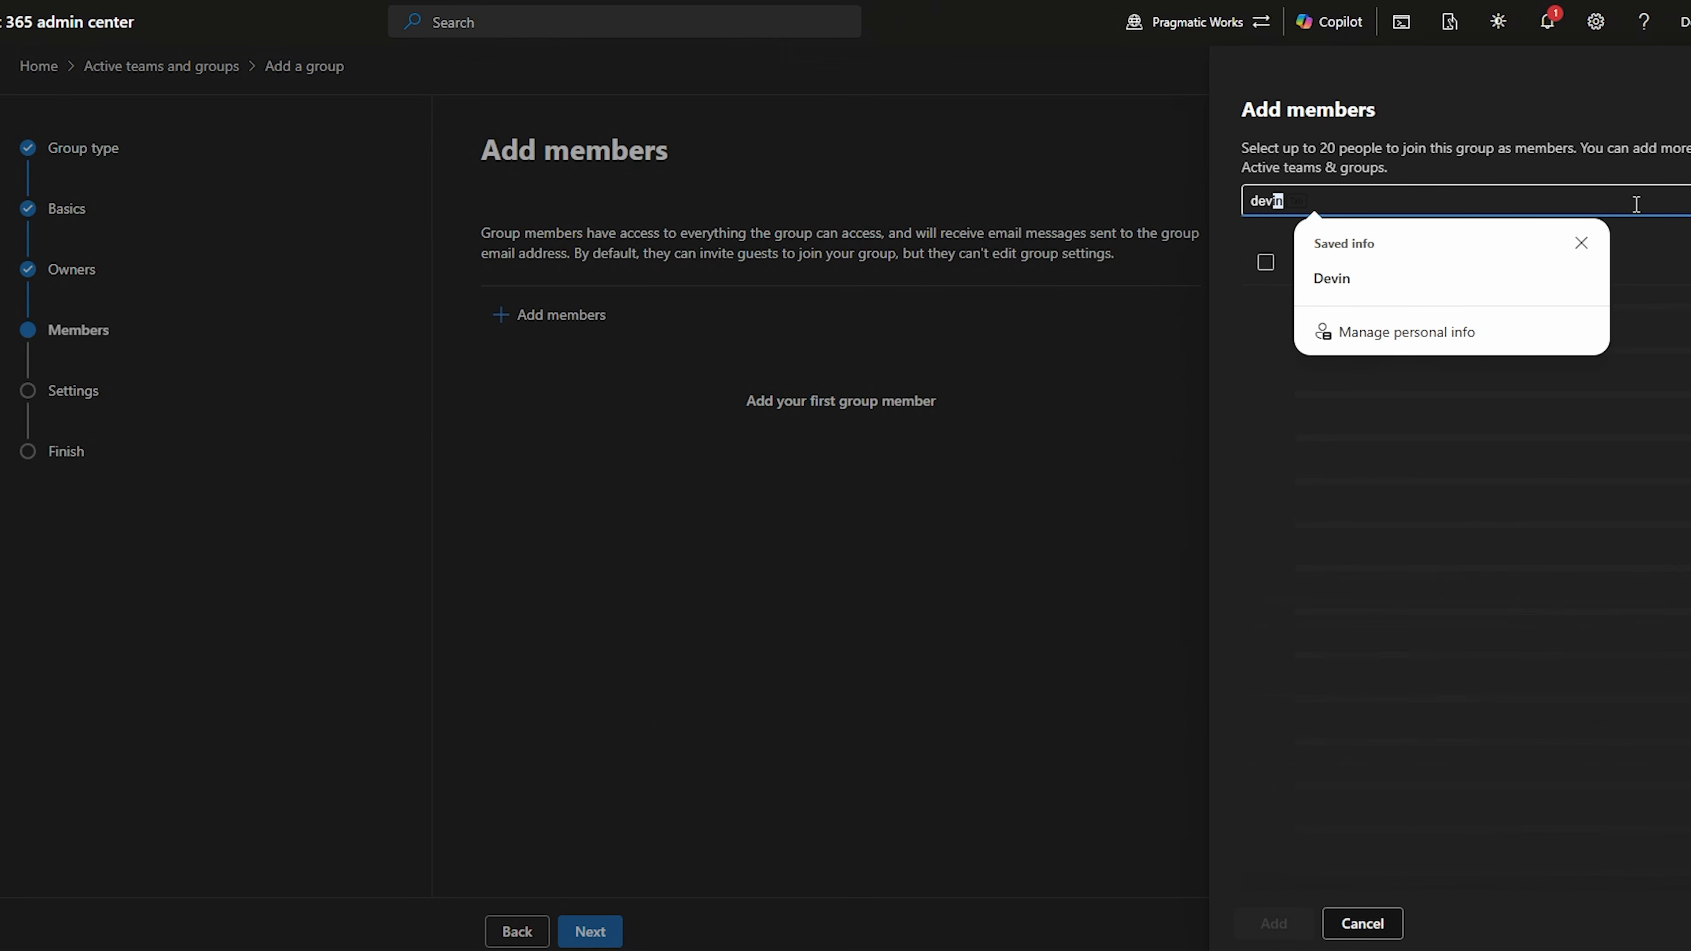
text(in)
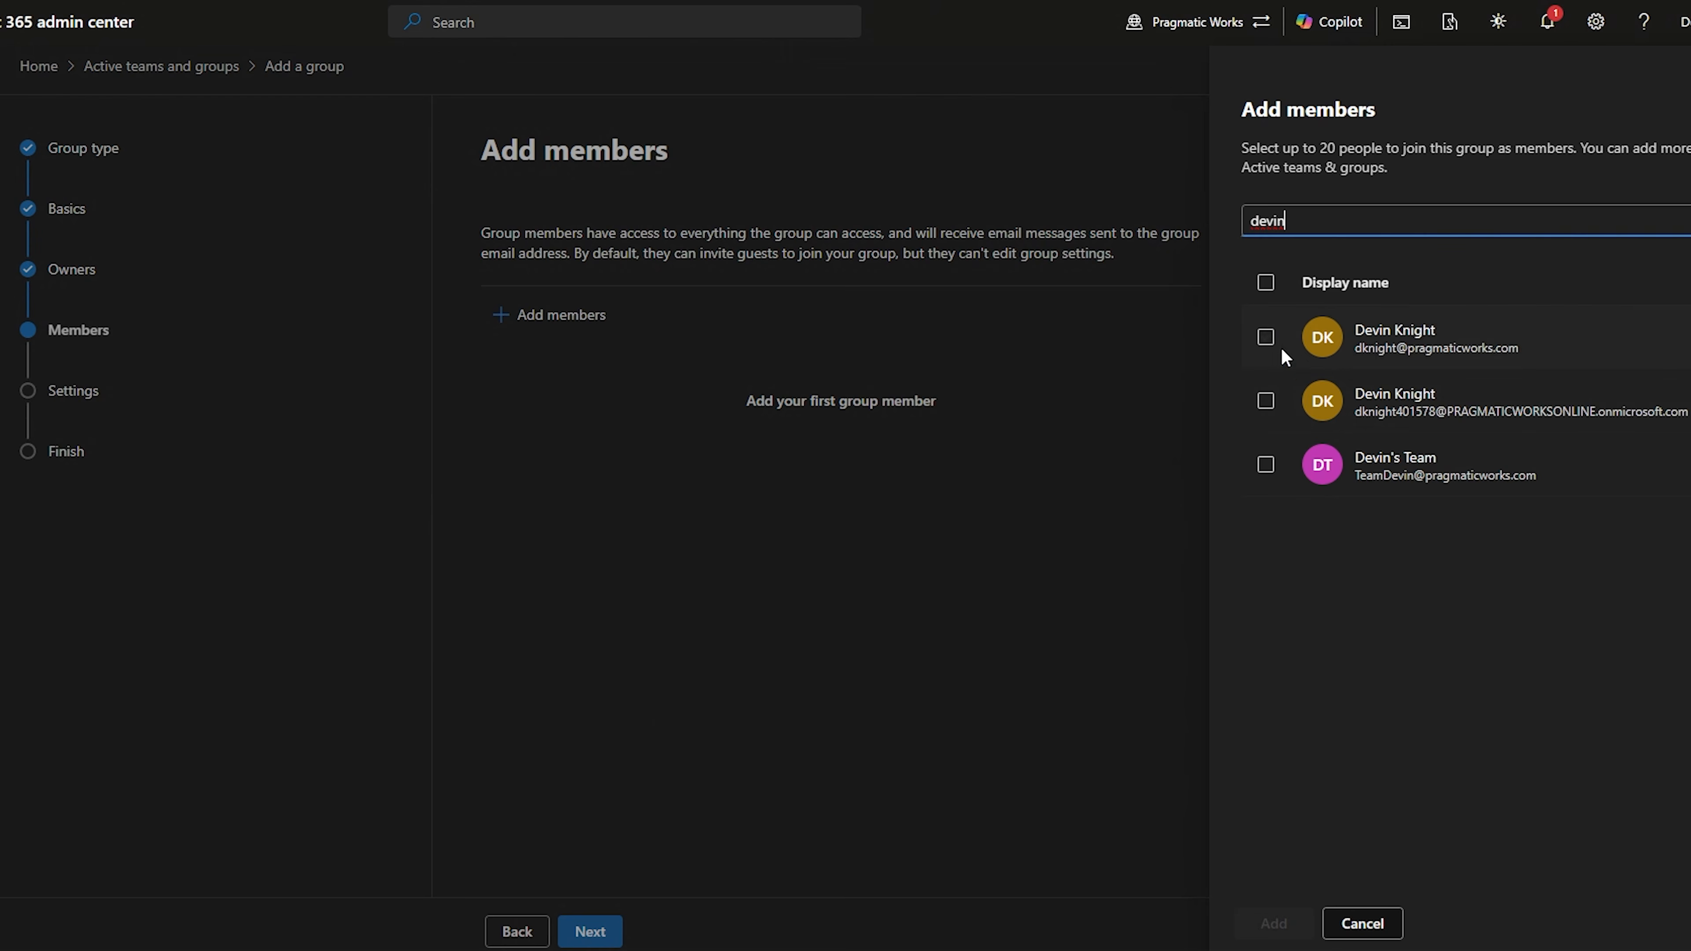
click(1267, 339)
click(1280, 924)
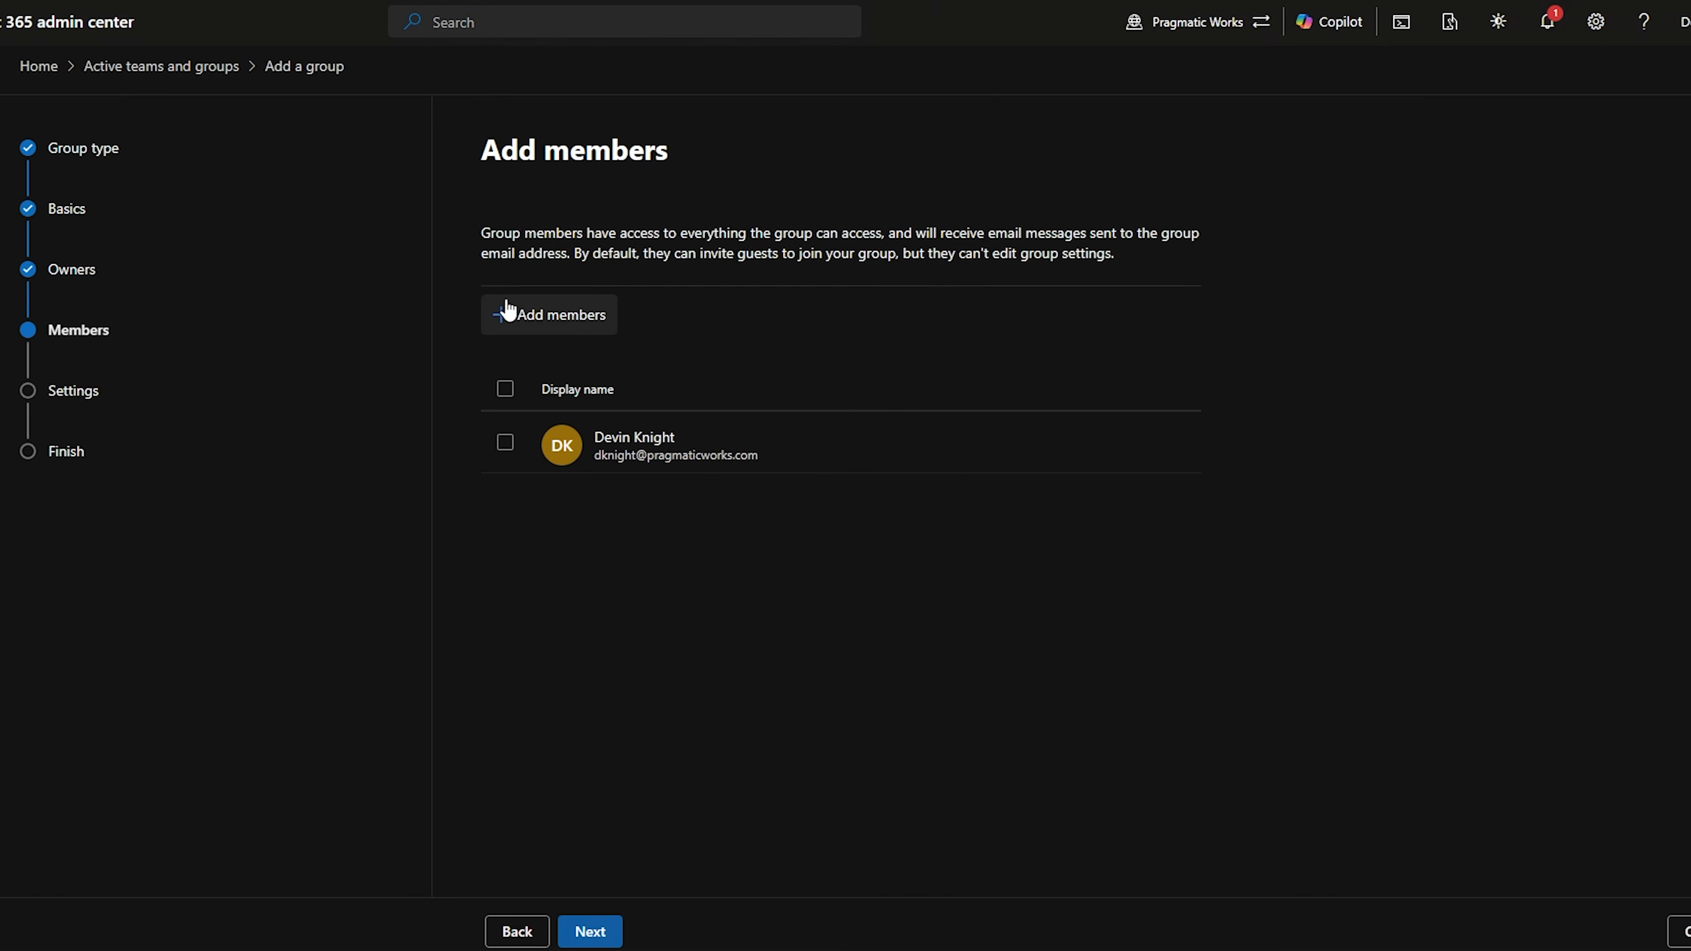
click(595, 338)
click(1443, 210)
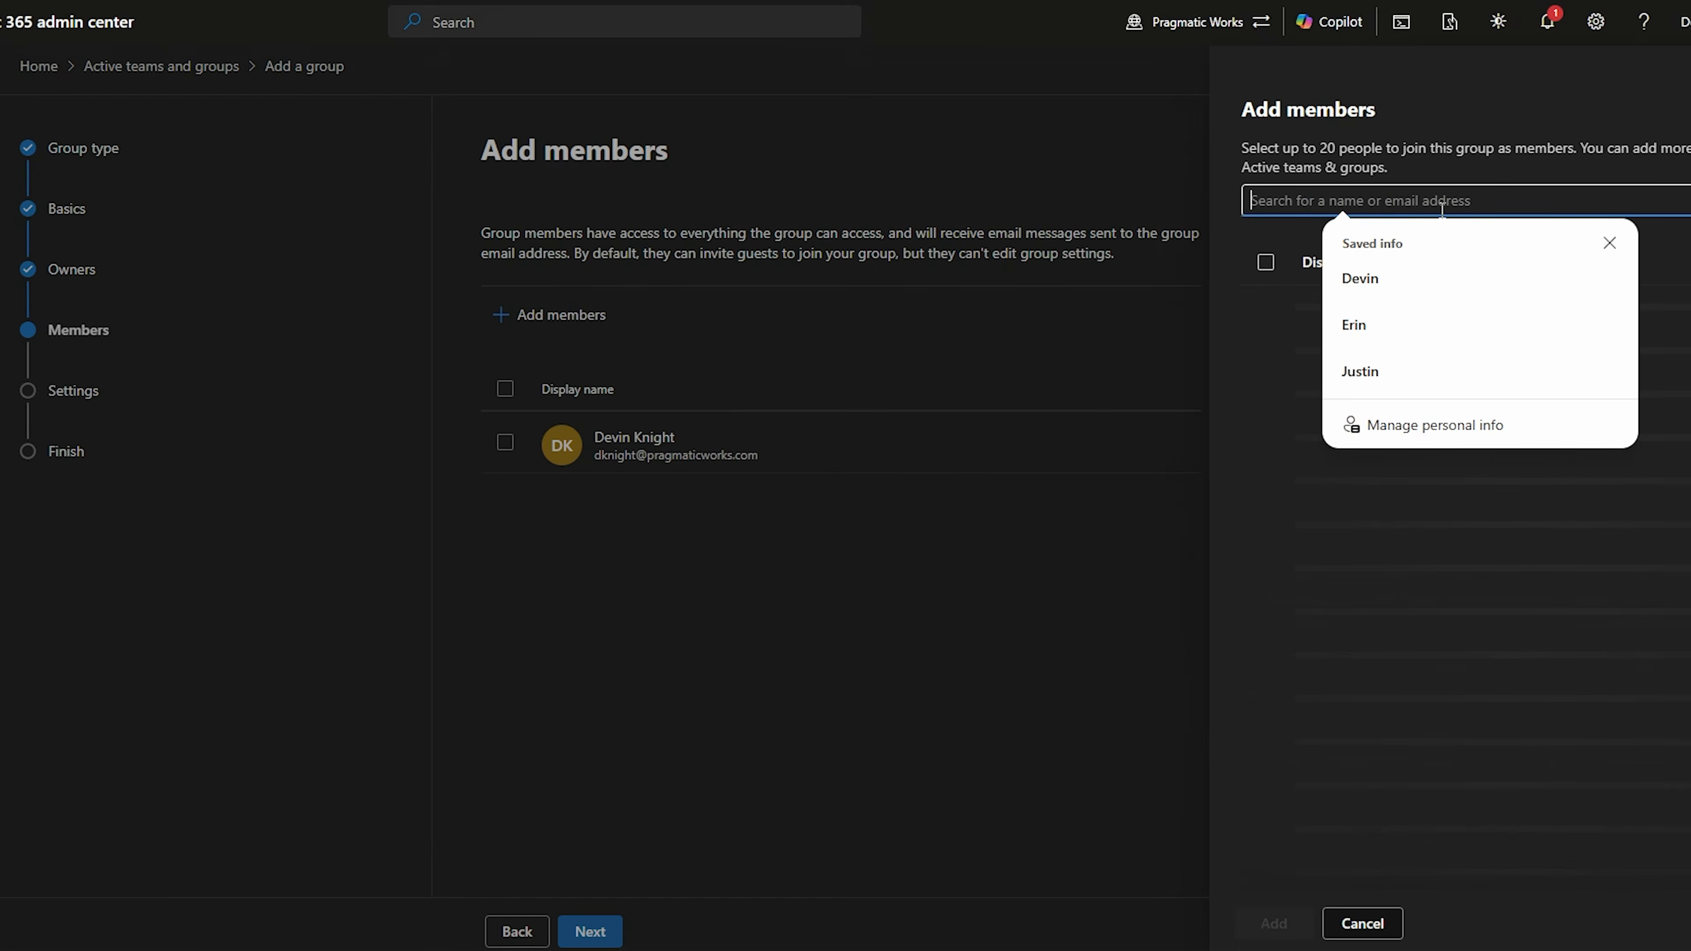
text(allison)
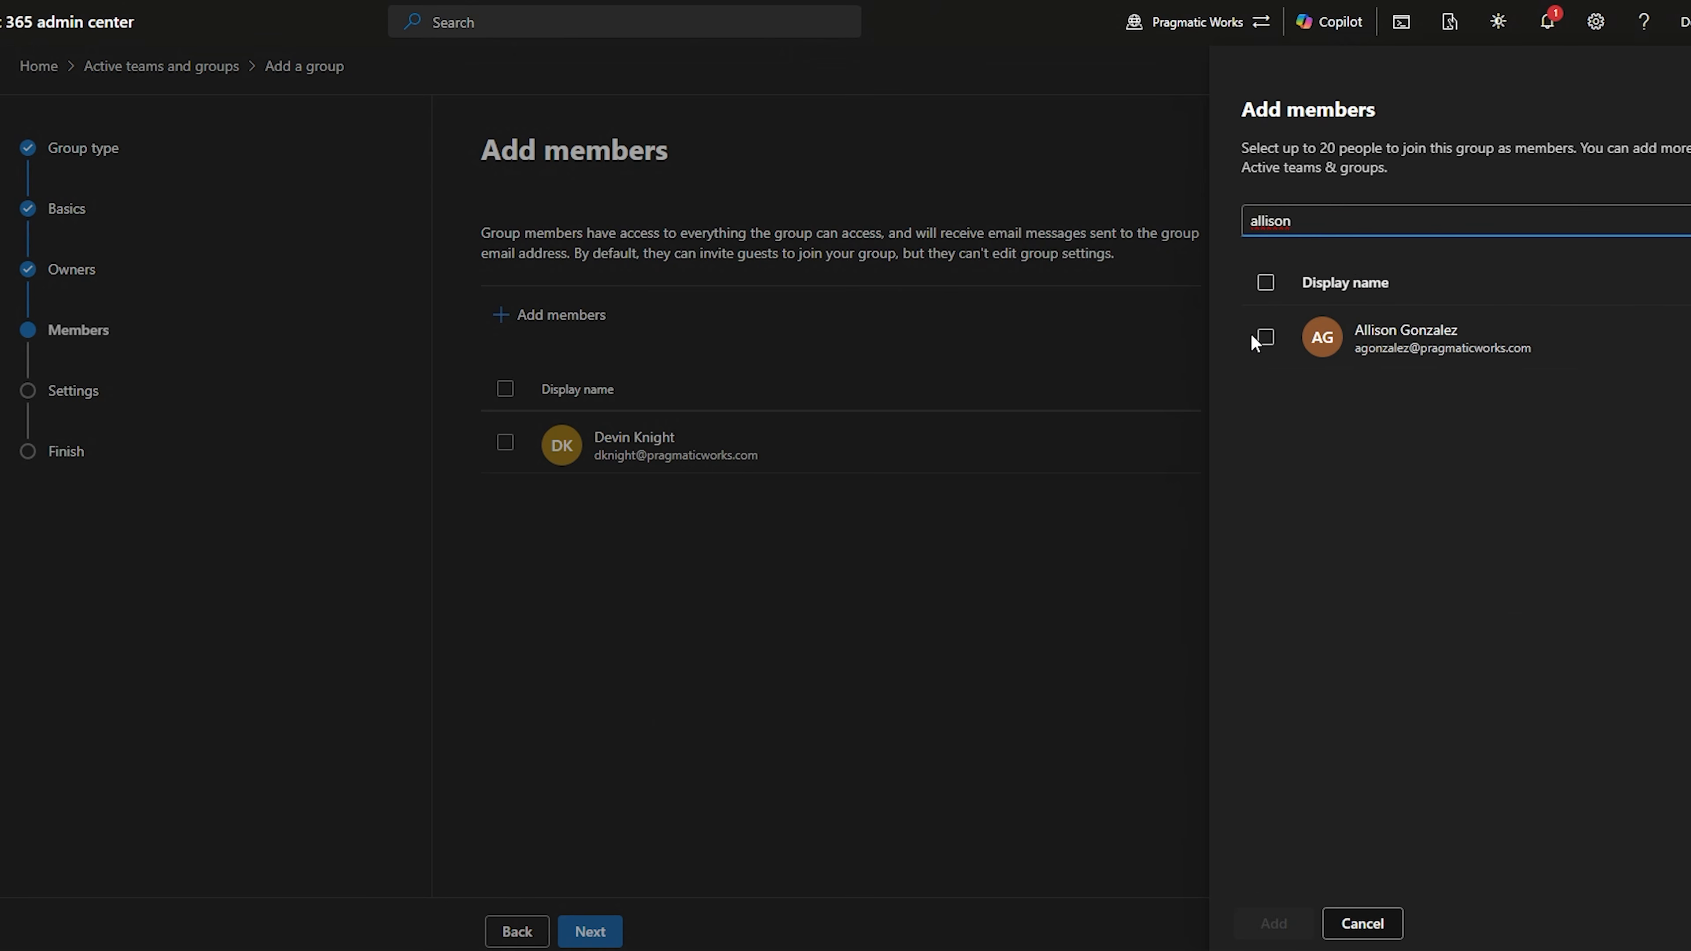
click(1265, 338)
click(1267, 928)
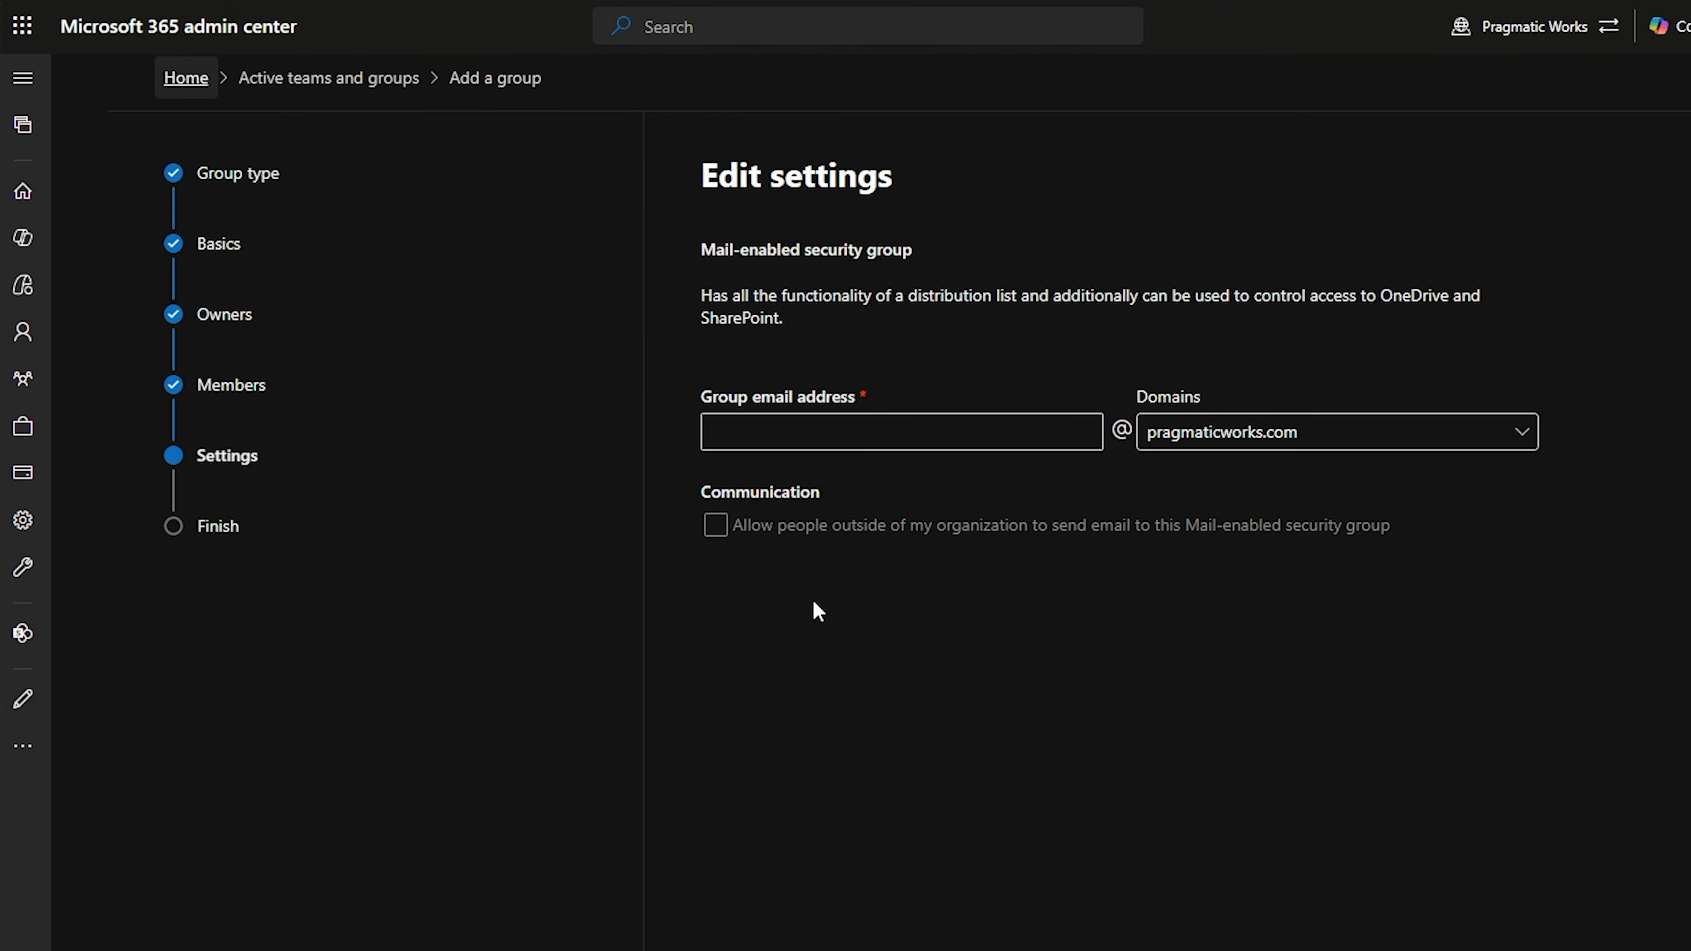
Enter and copy a unique group email address, then review and create the group
click(845, 431)
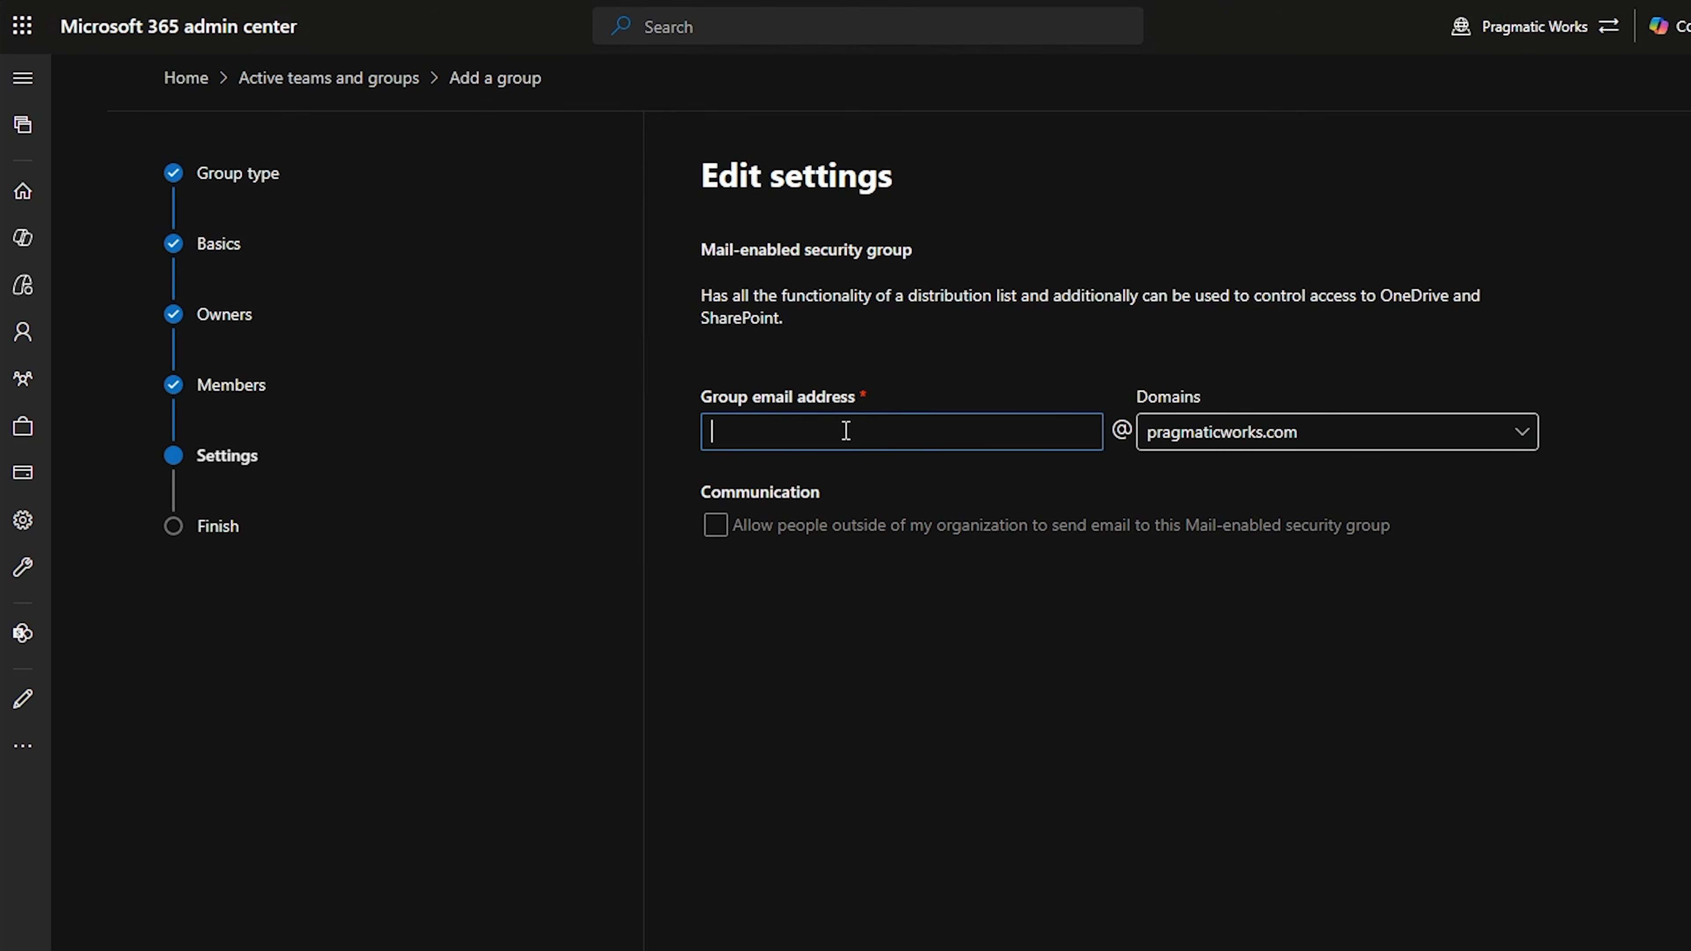
text(brandmanager)
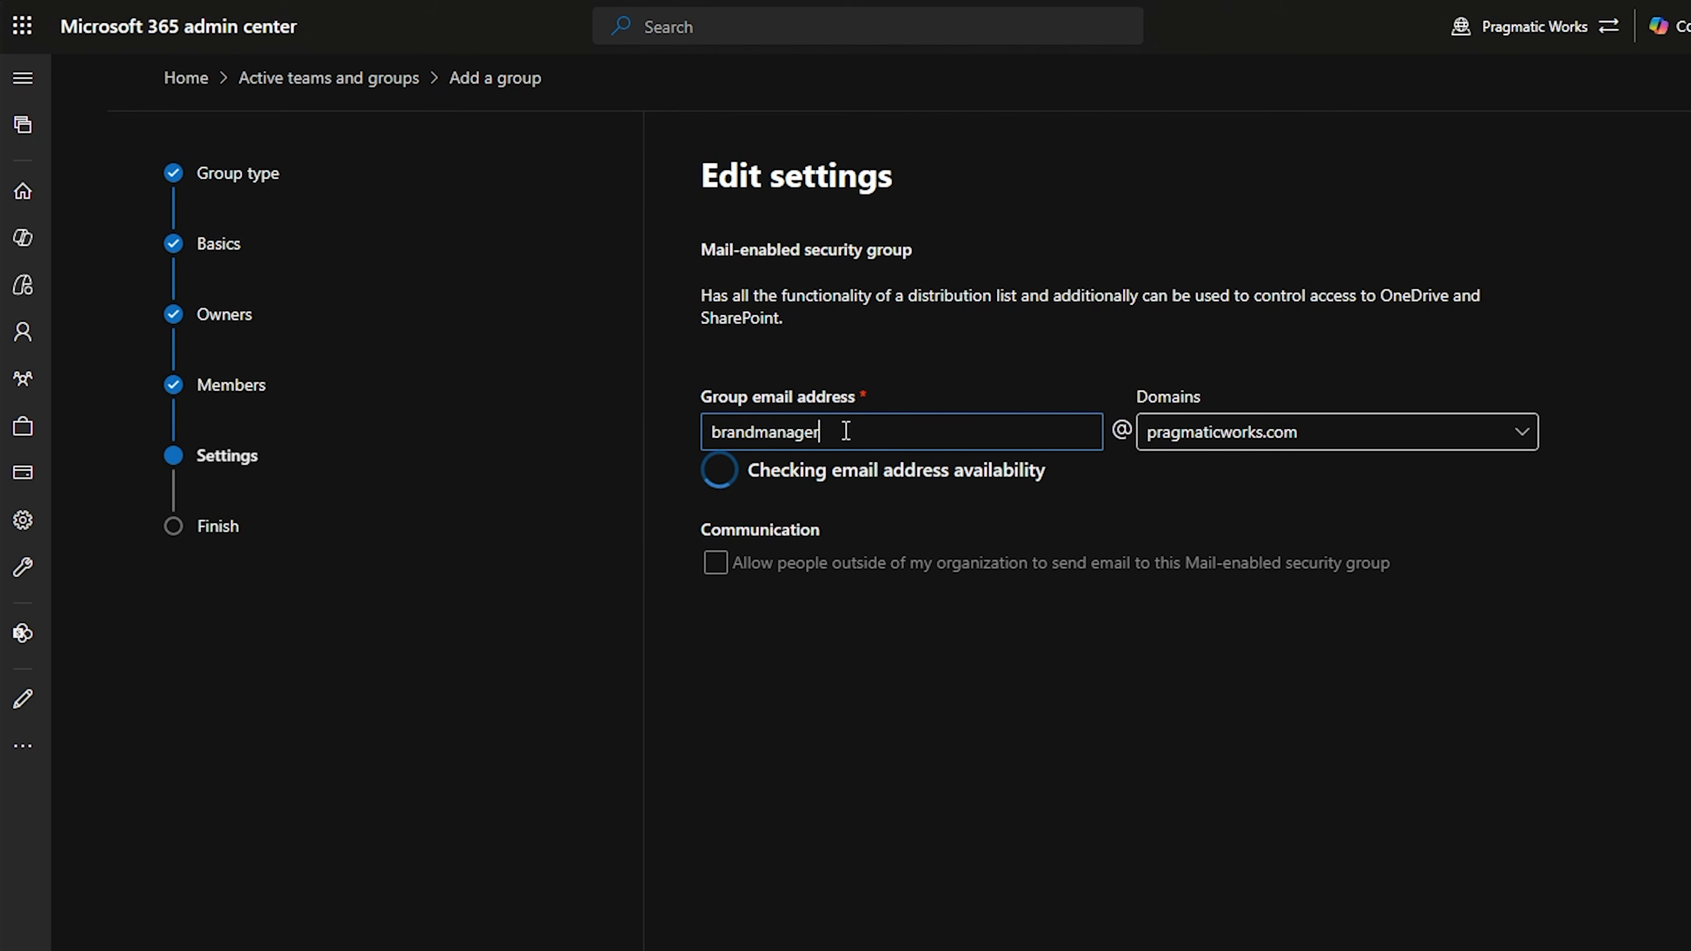
text(s)
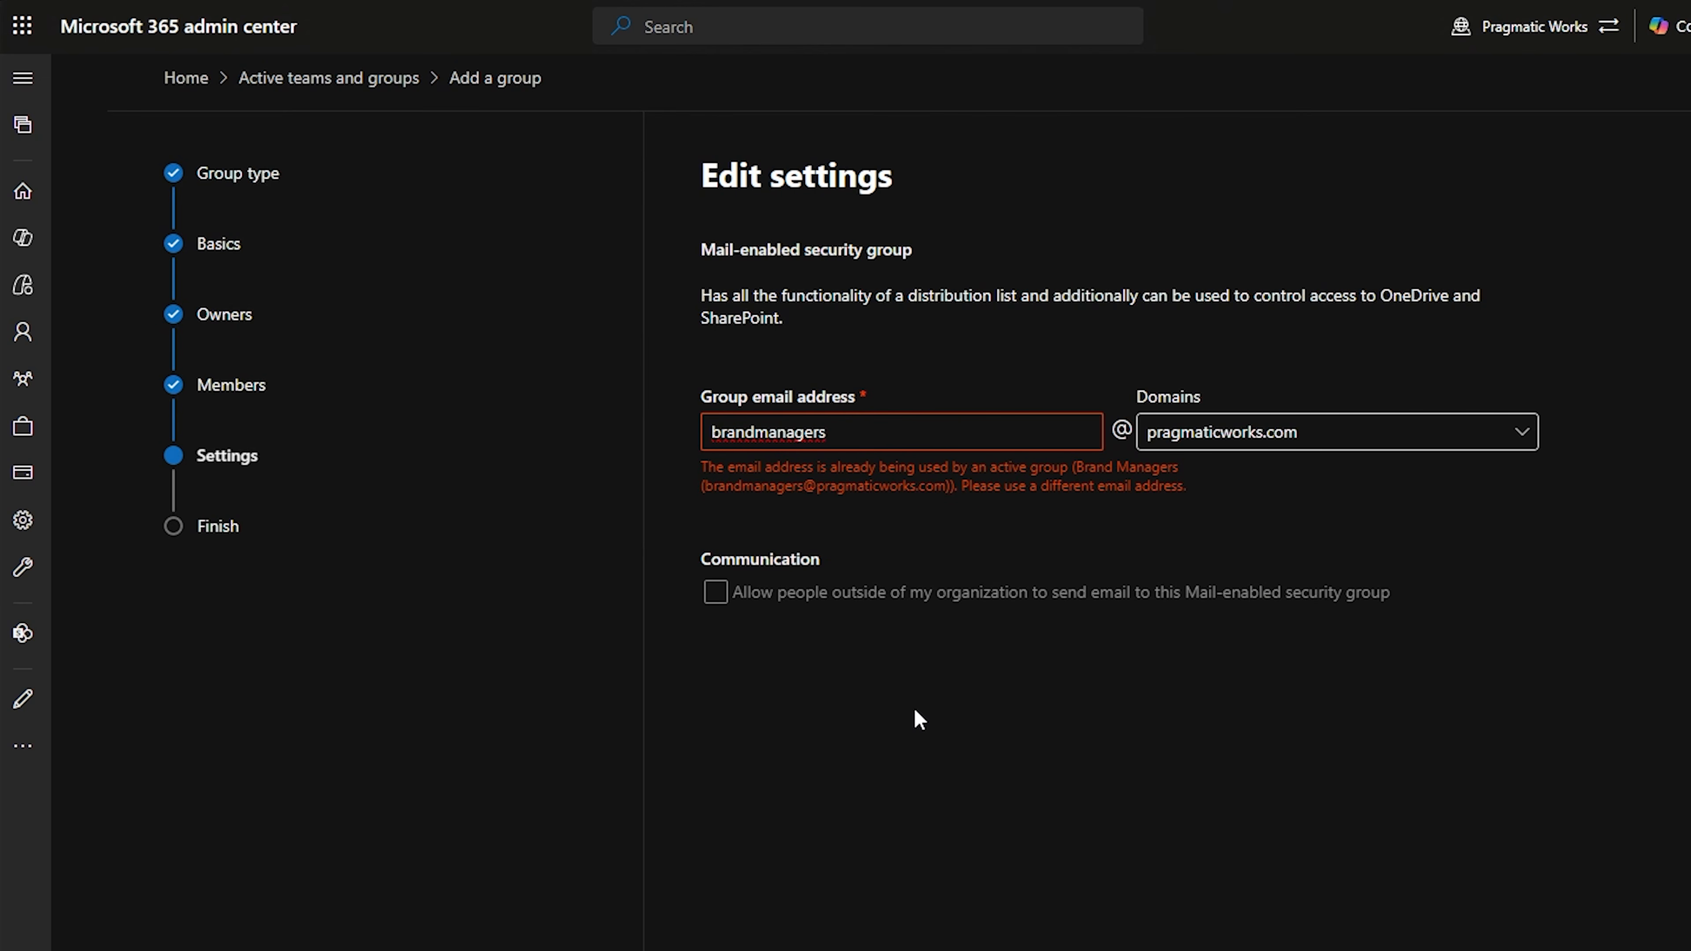
text(youut)
key(BackSpace)
key(BackSpace)
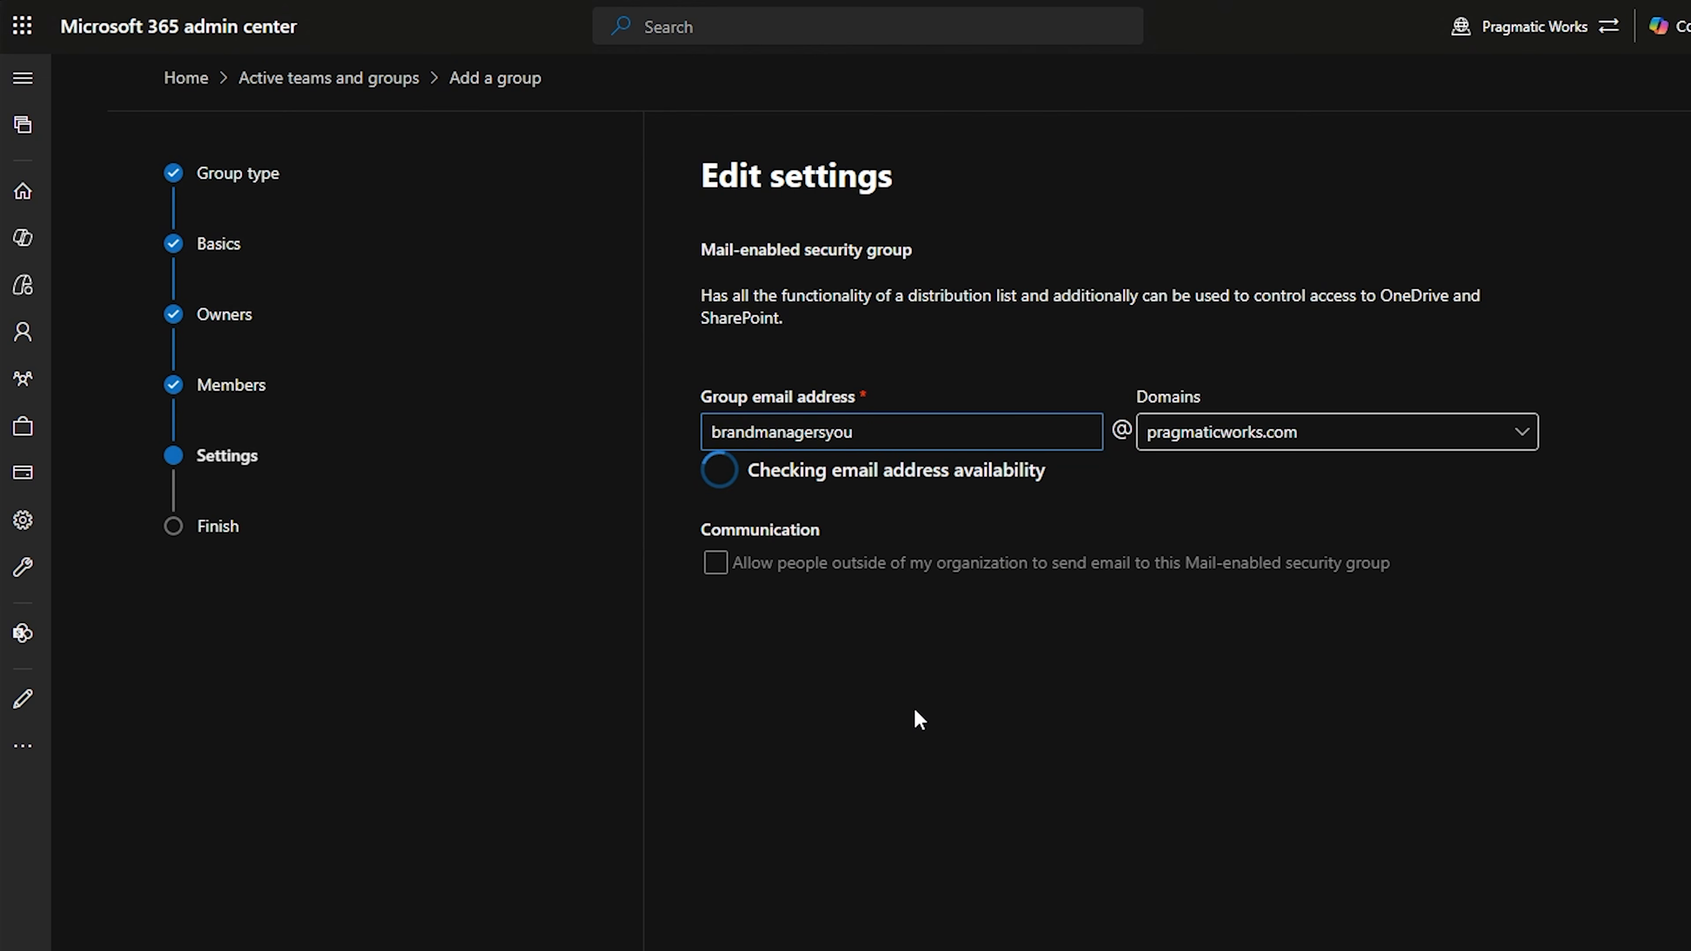
text(tube)
key(ctrl+a)
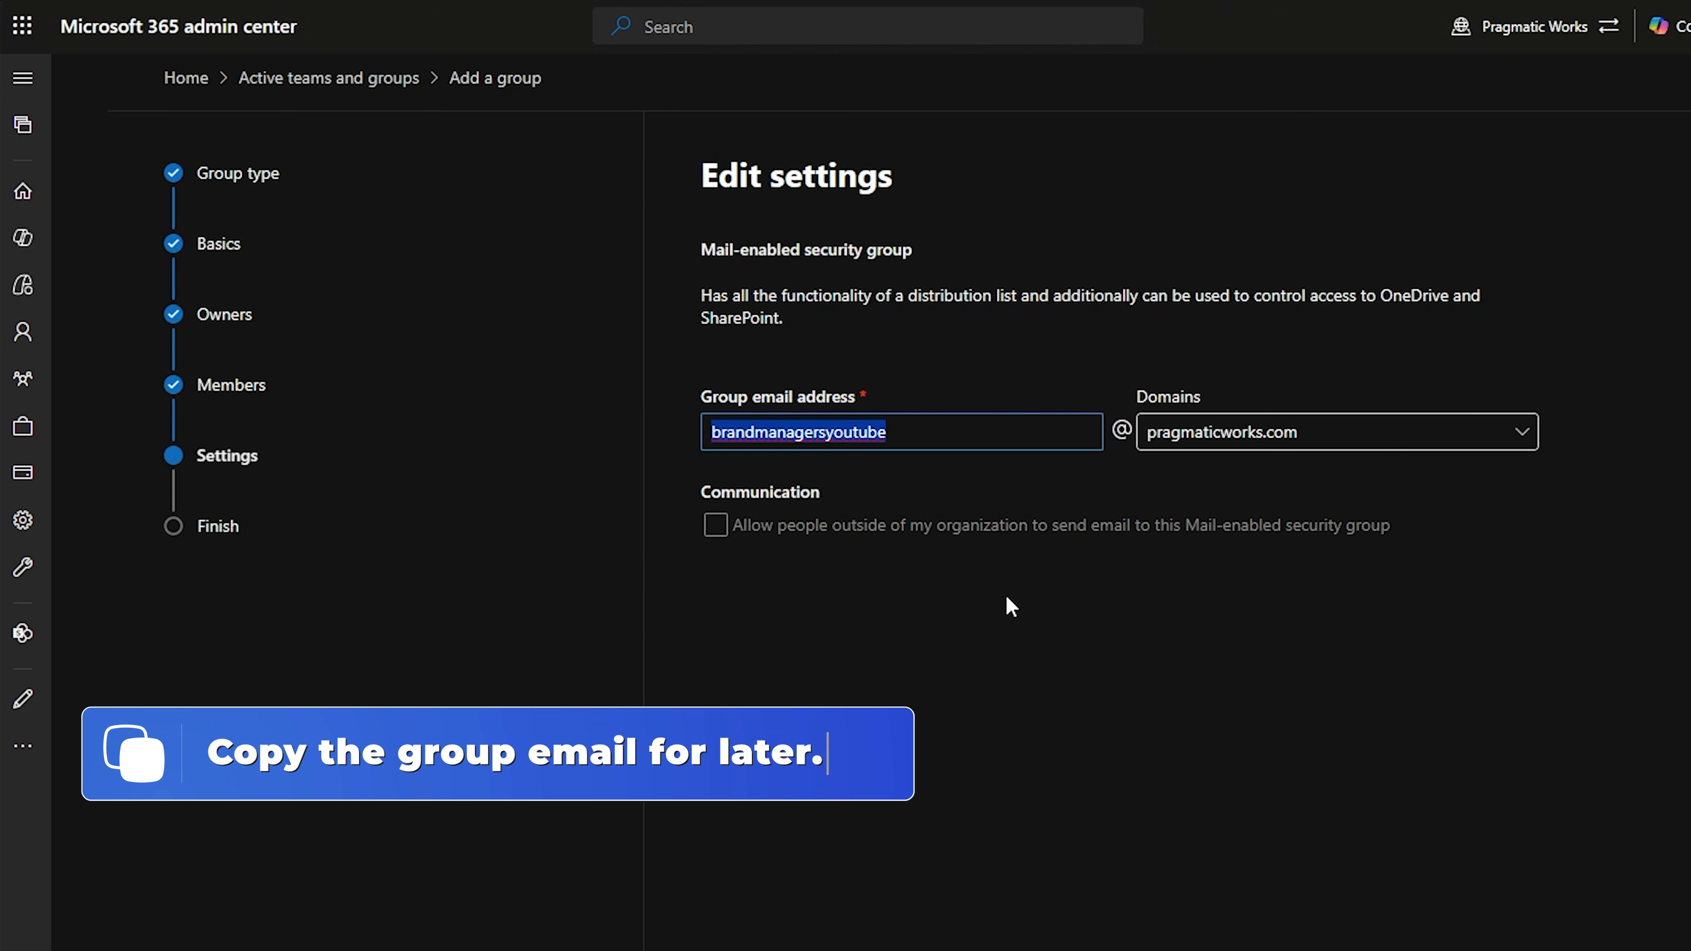
click(1020, 687)
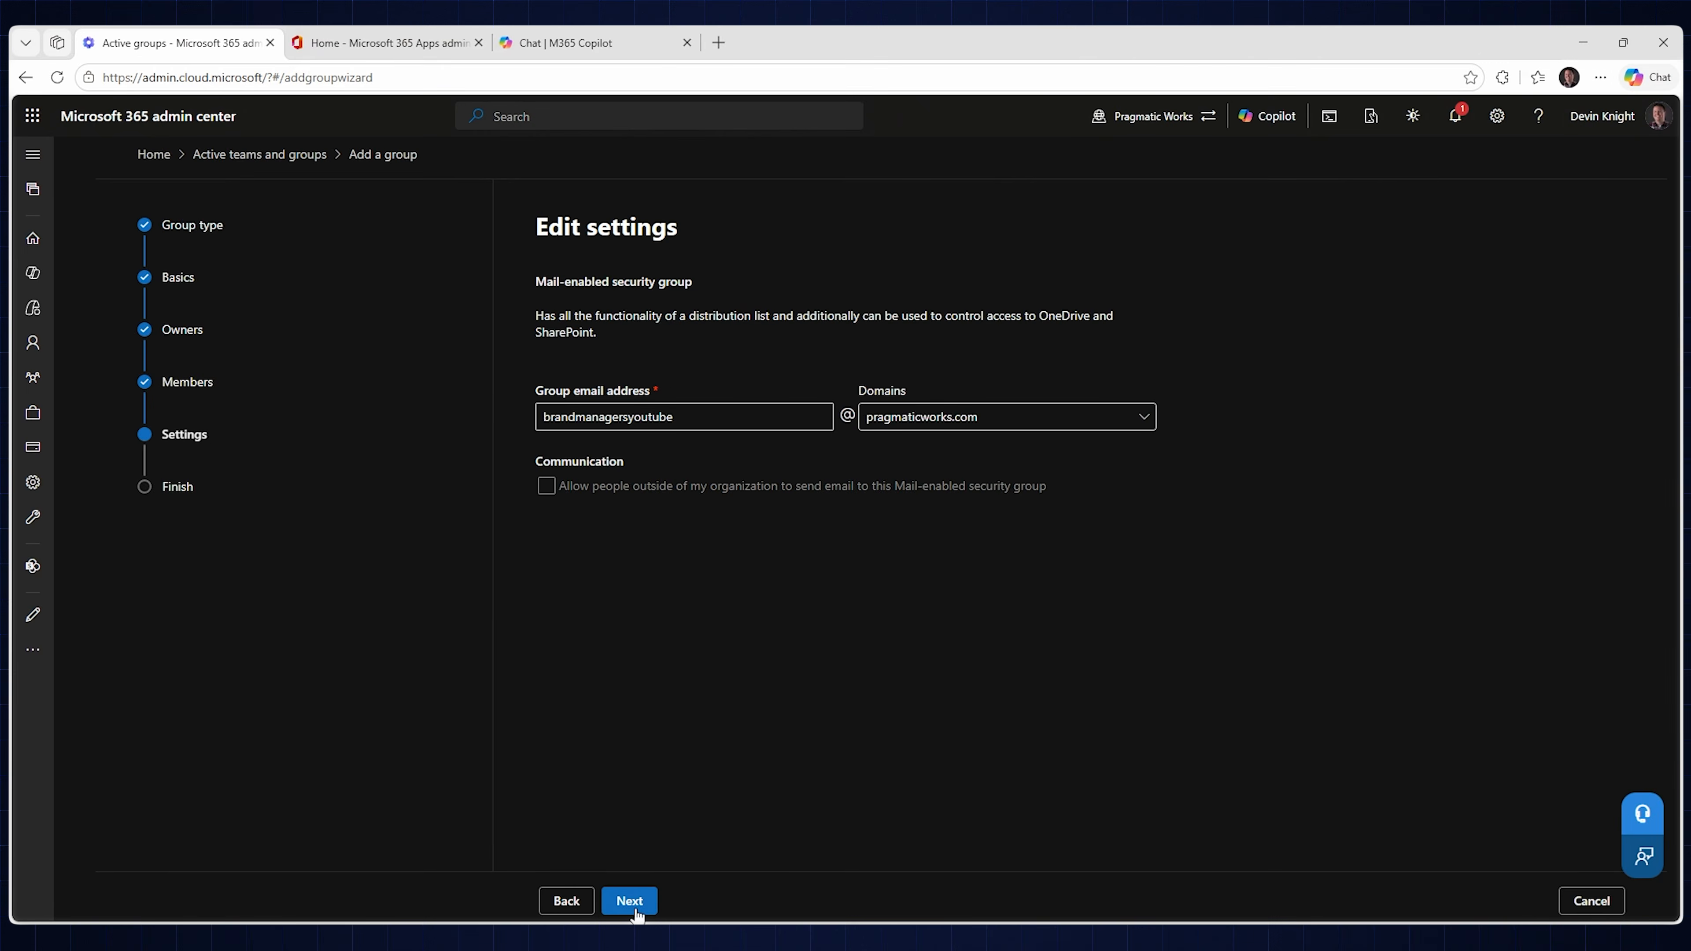
click(629, 901)
click(664, 905)
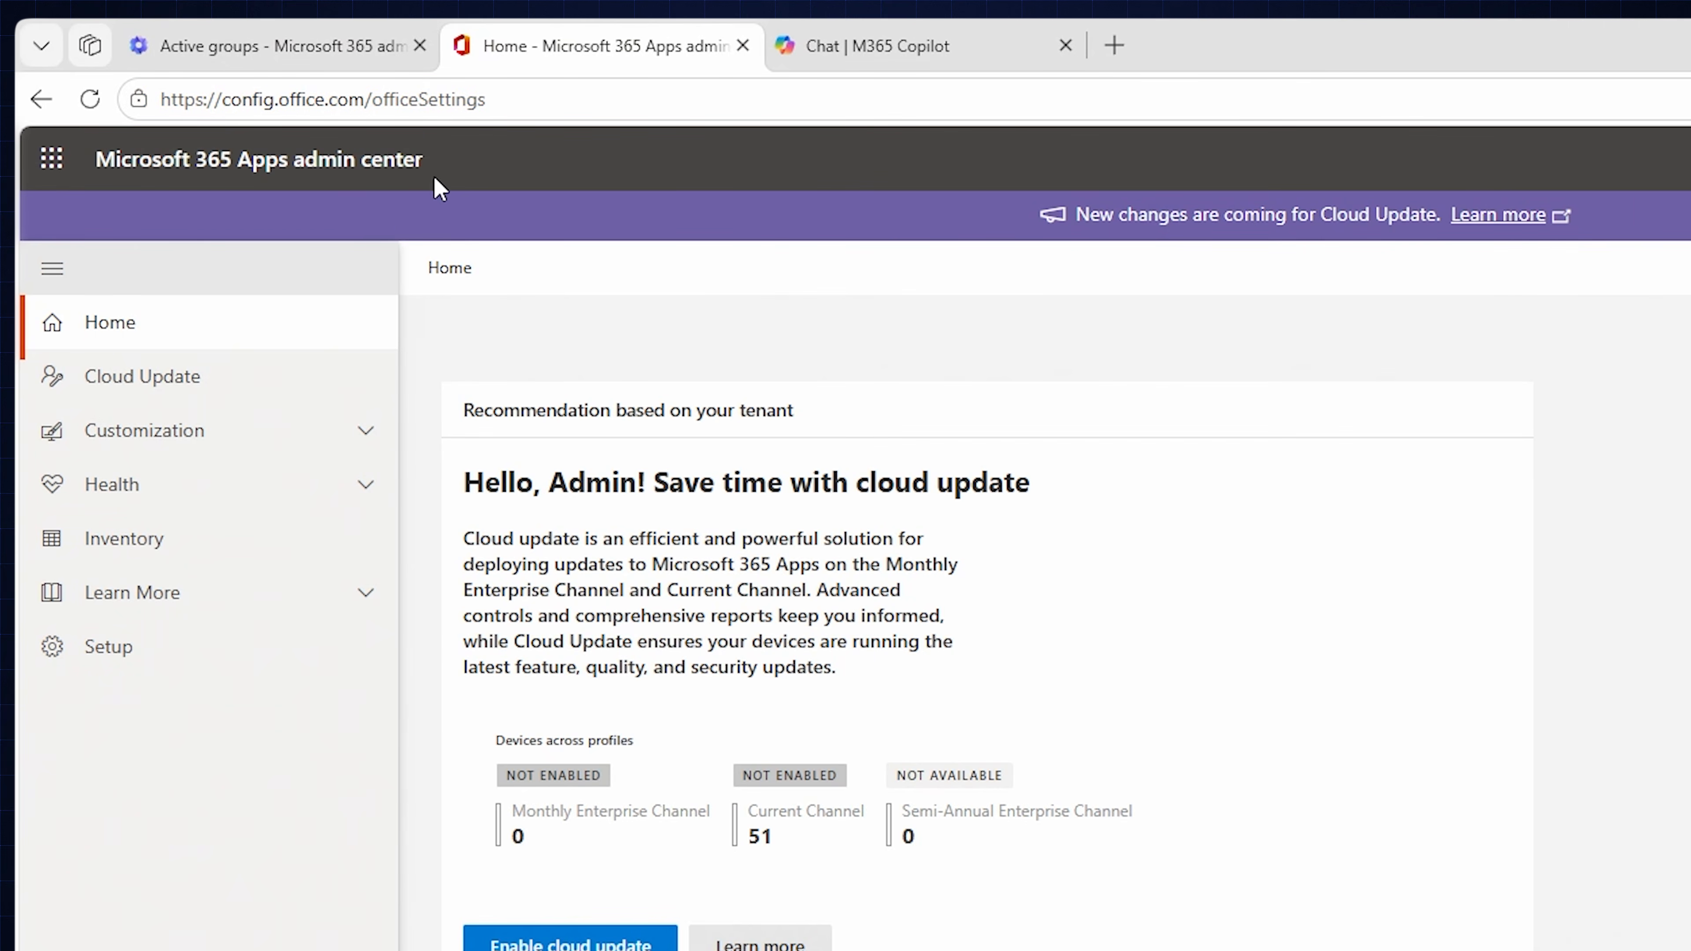
Open Policy Management under Customization to list the policy configurations
click(364, 434)
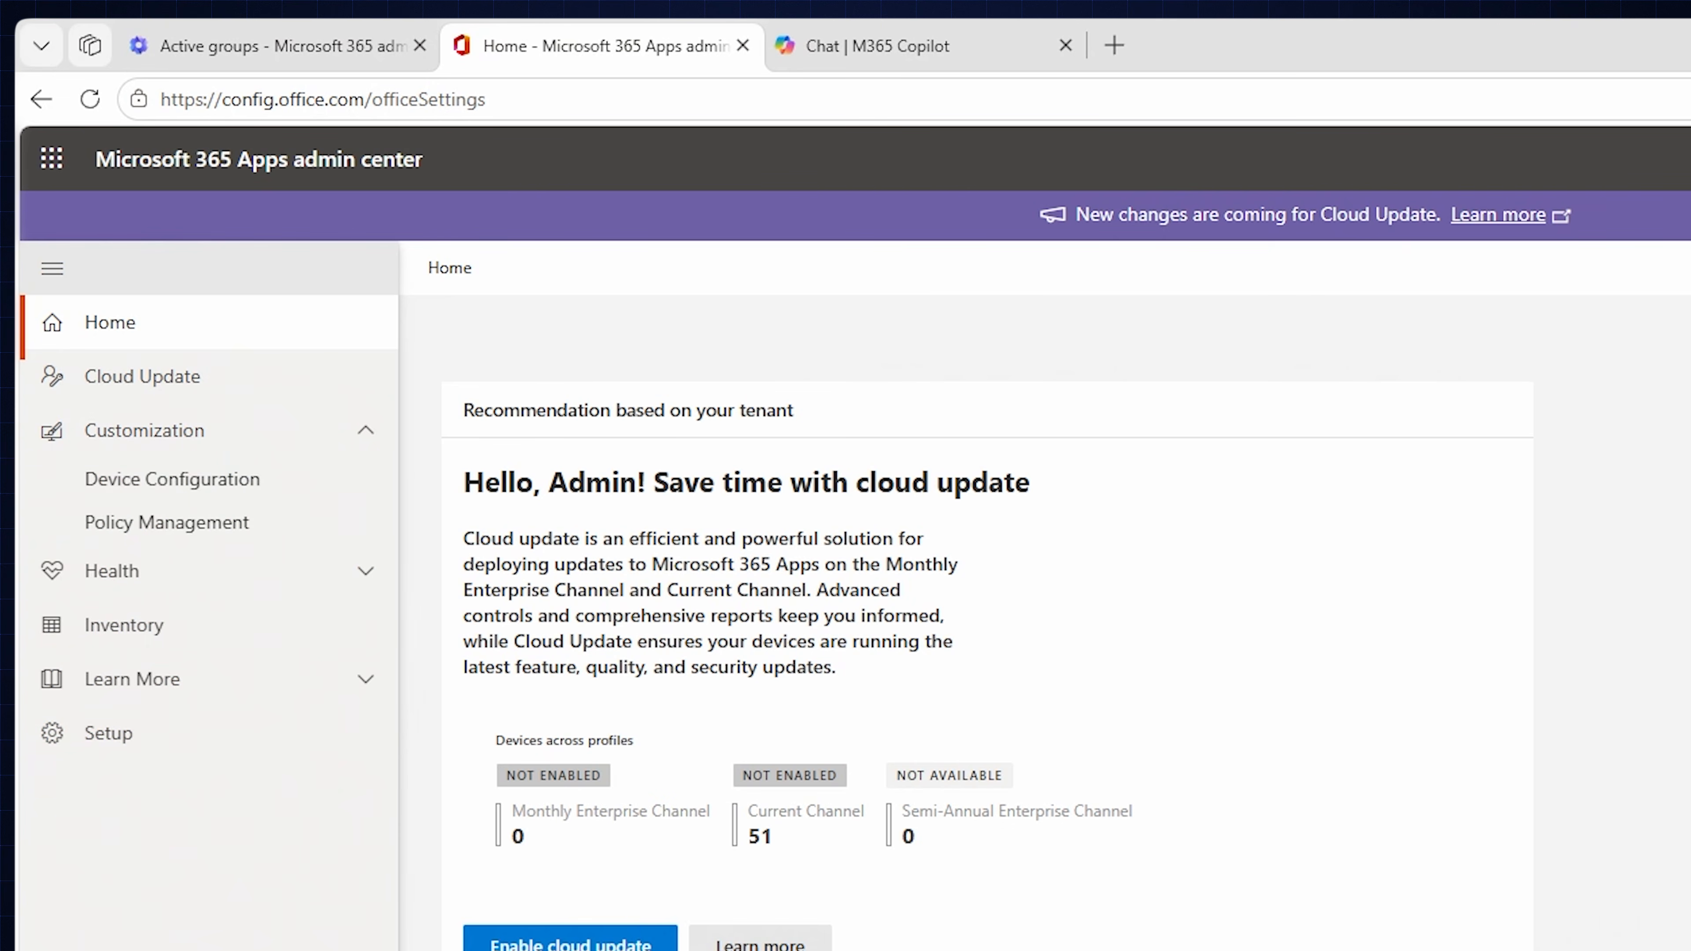
click(179, 528)
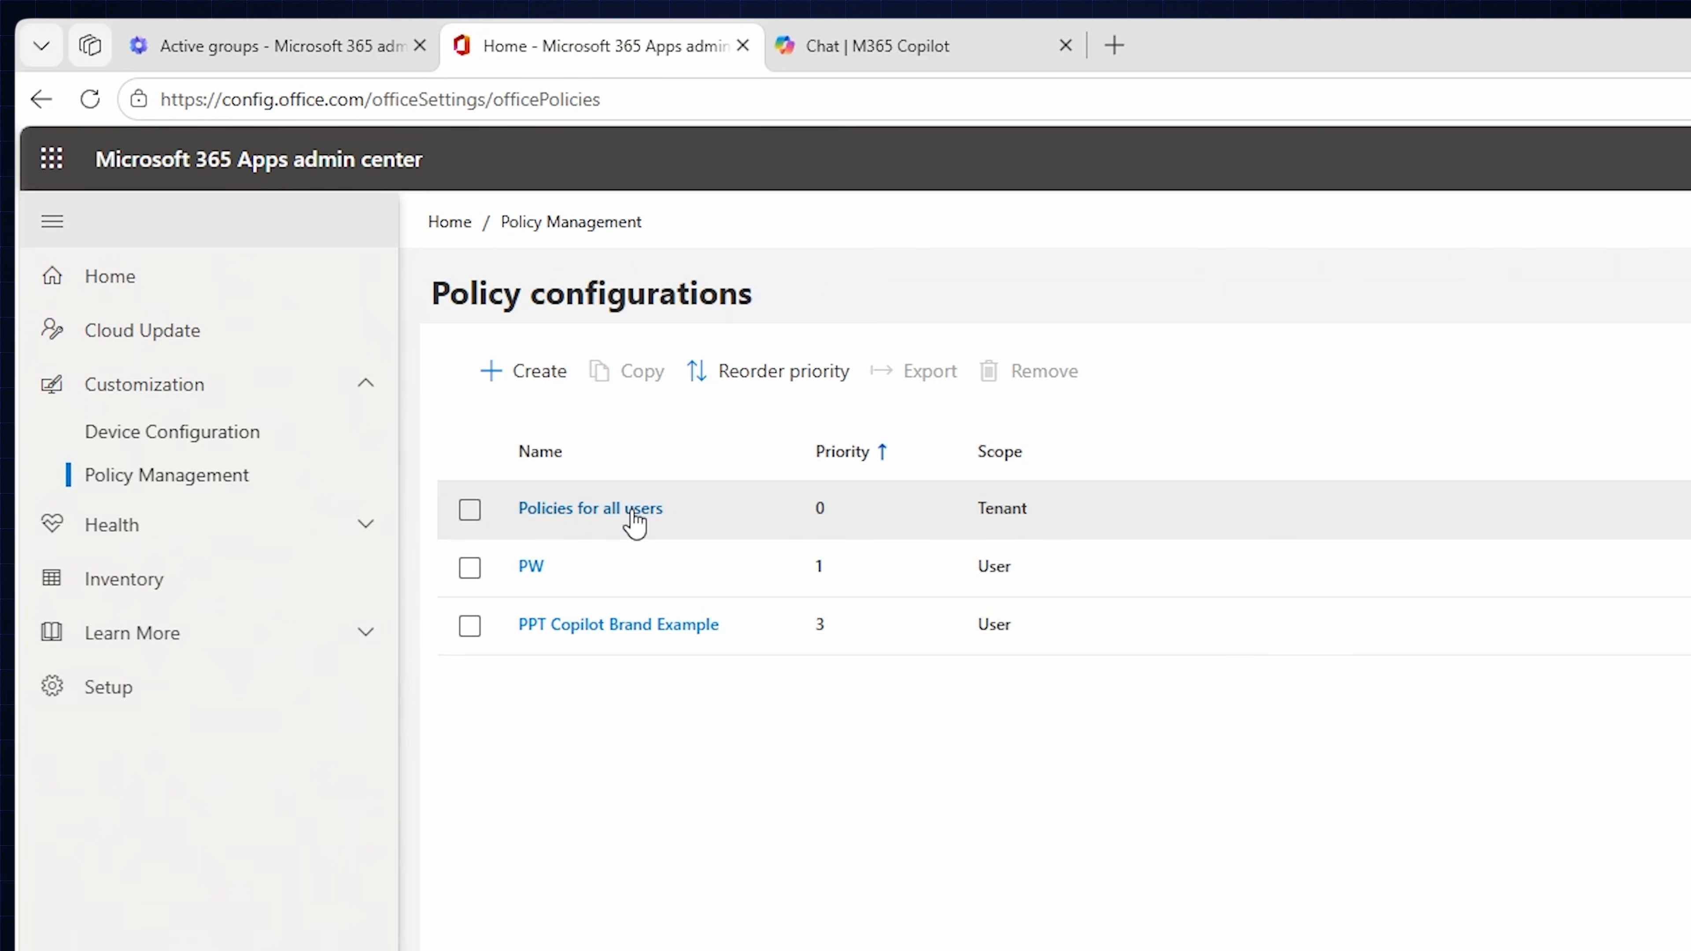
Open 'Policies for all users' and move past Basics and Scope to its settings
click(593, 511)
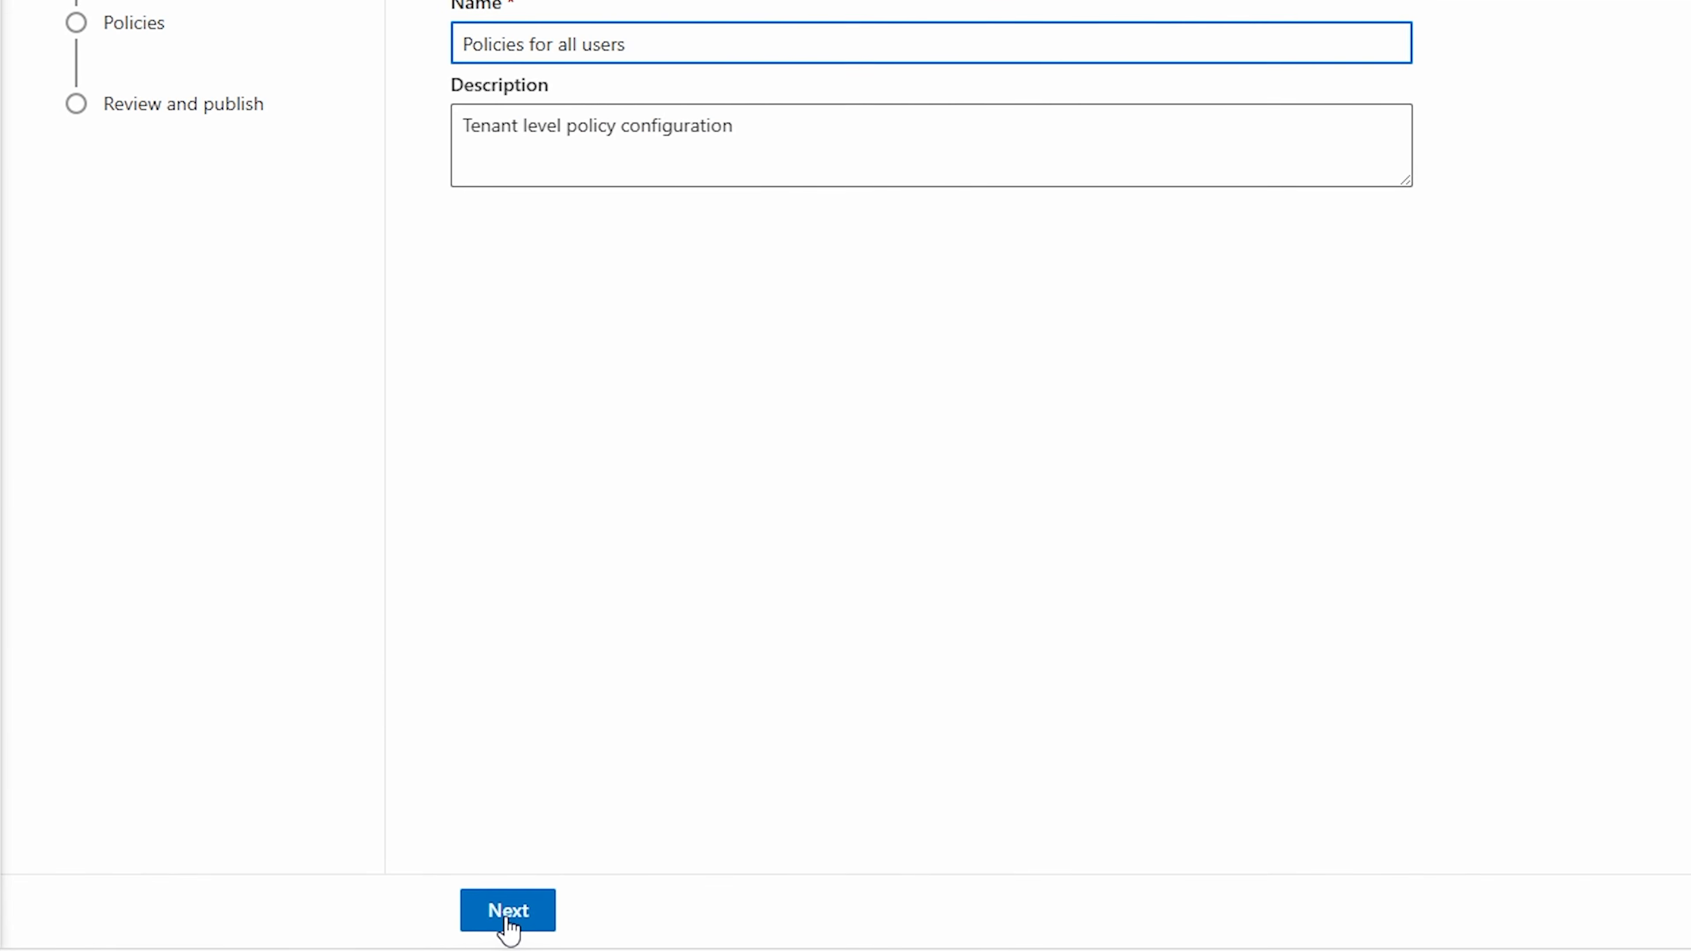
click(509, 913)
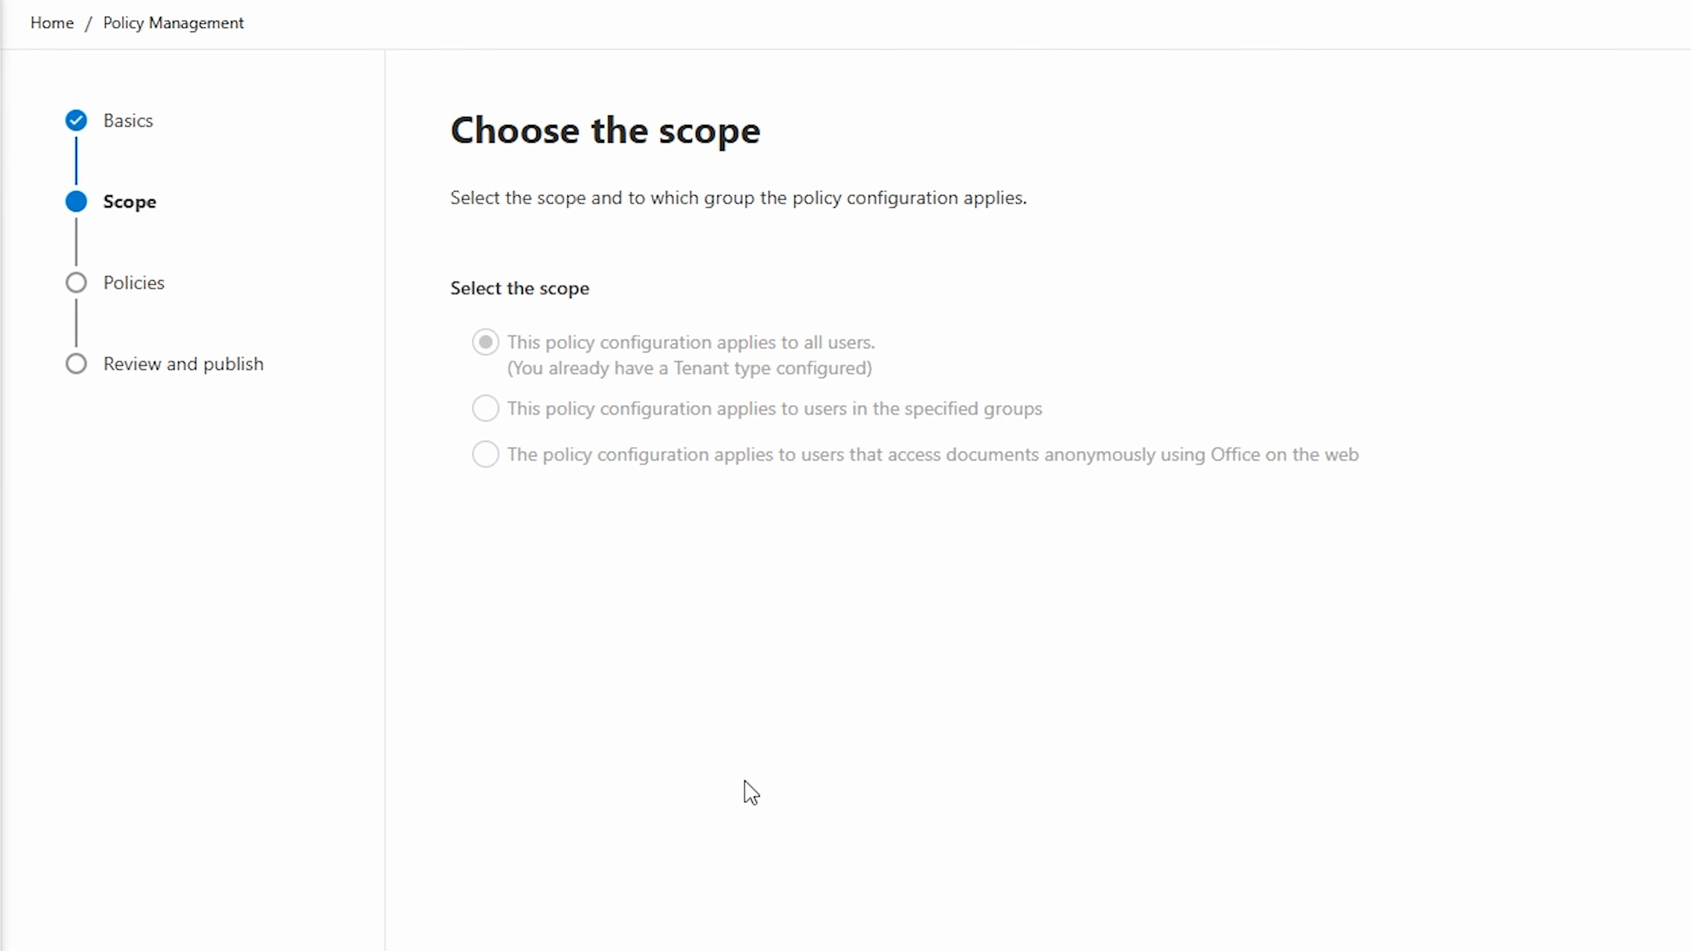
click(477, 939)
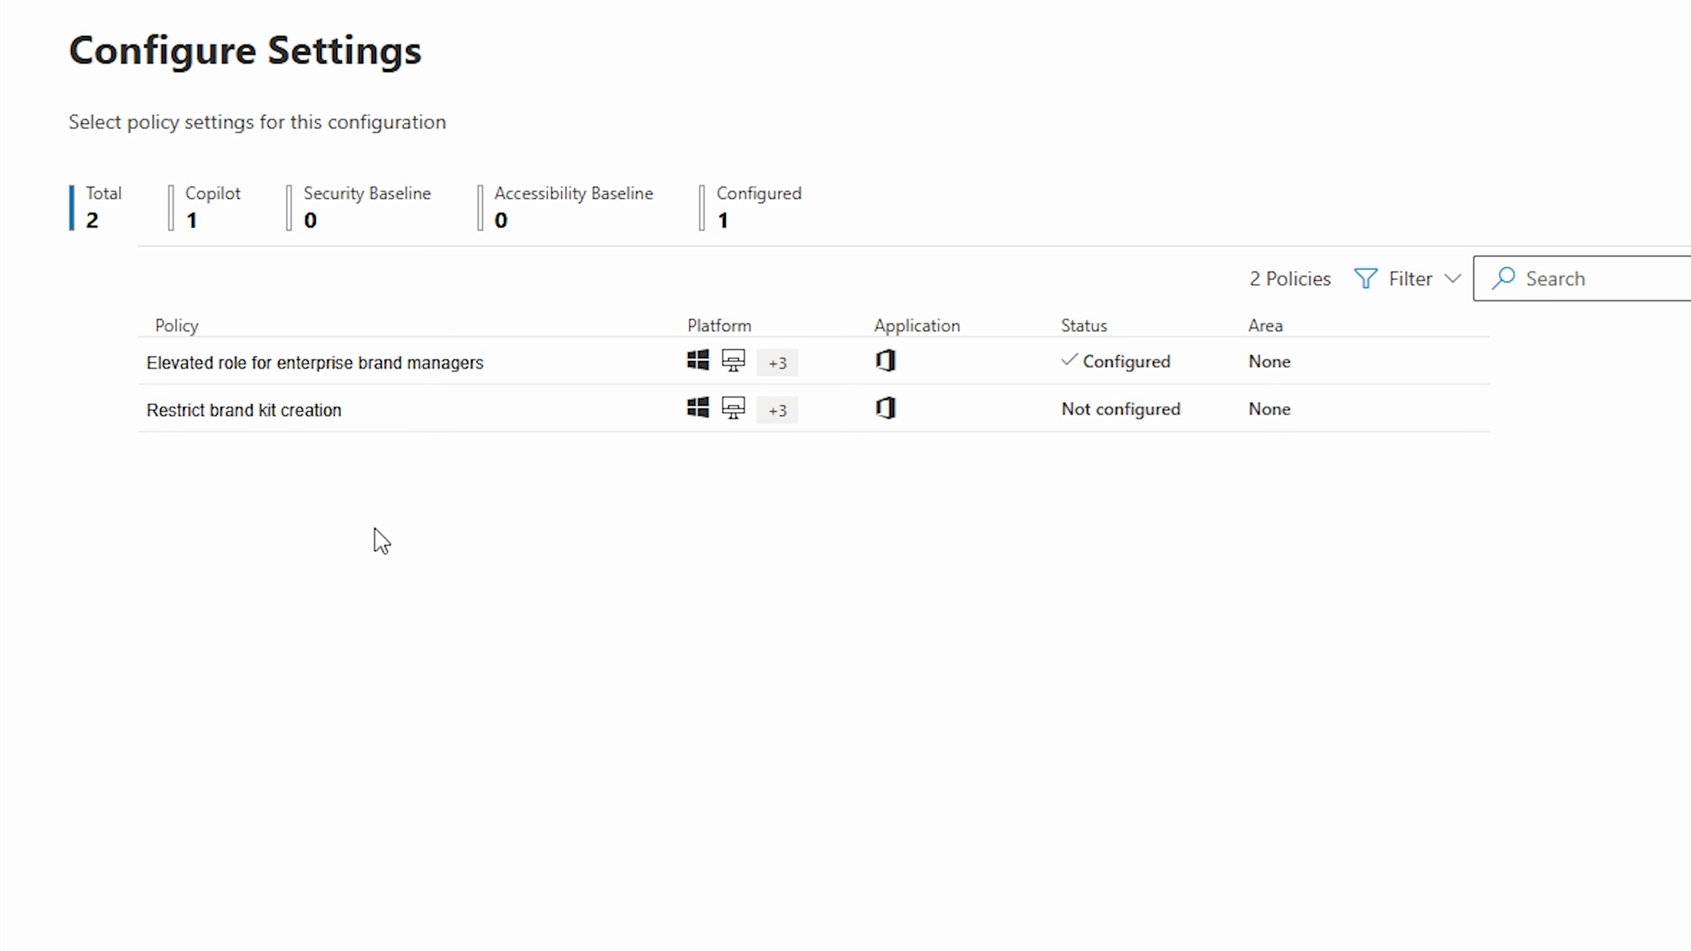
Inspect the Elevated role for enterprise brand managers setting, keeping Enabled and the group address, then cancel
click(177, 371)
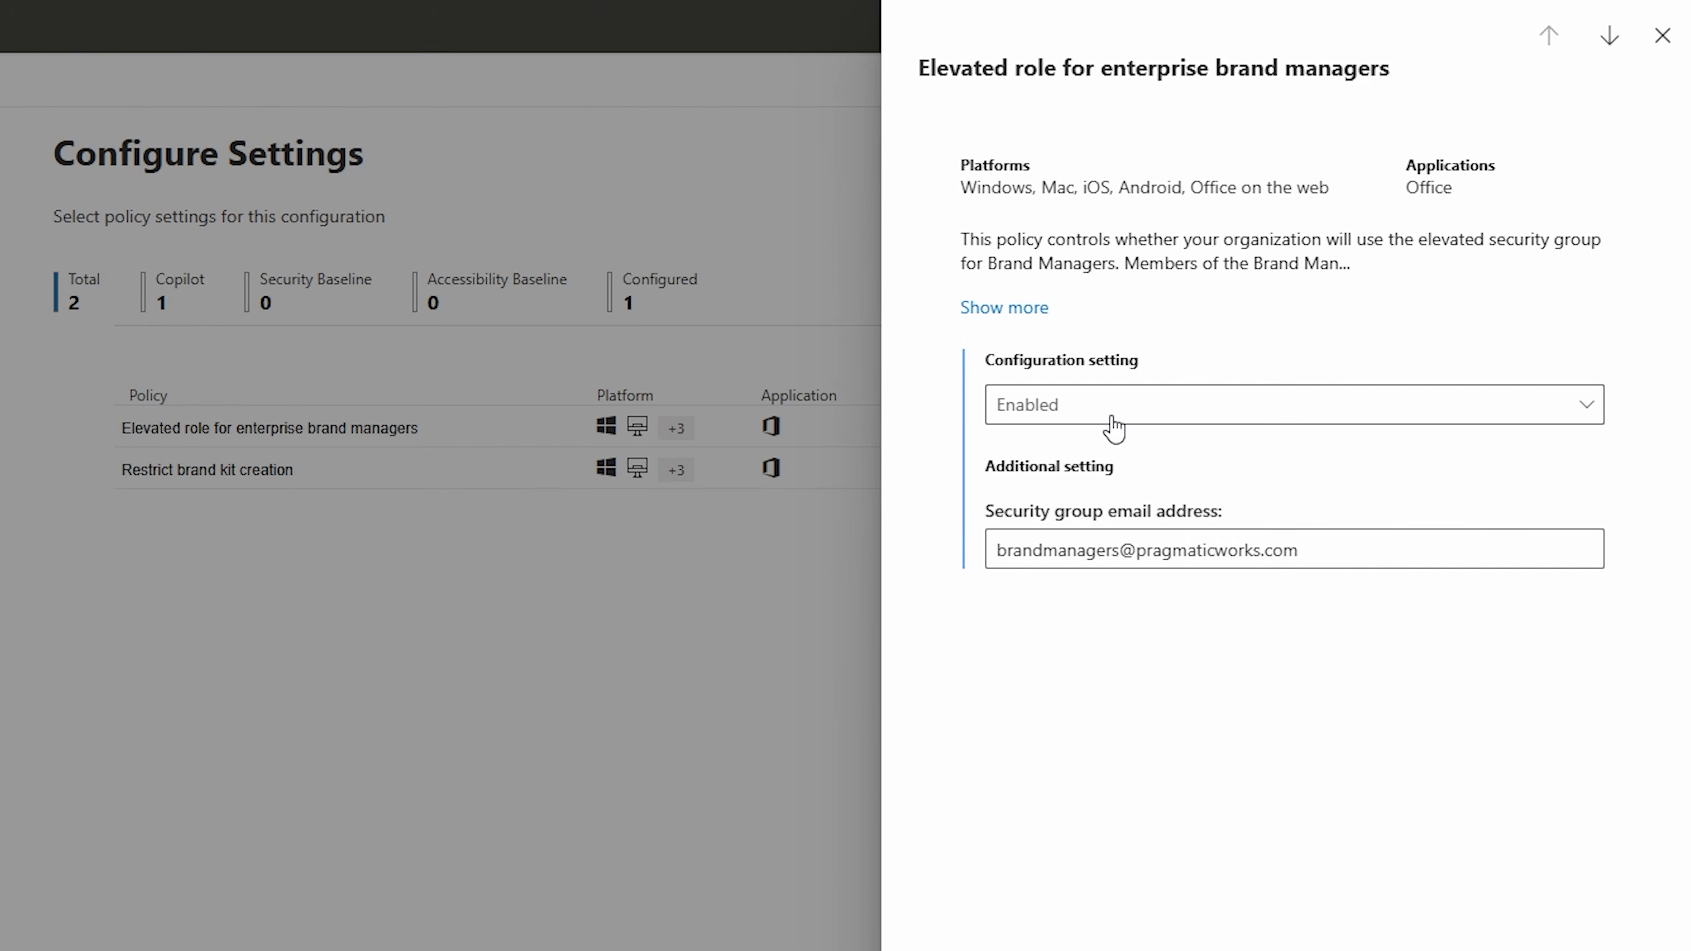
click(1124, 420)
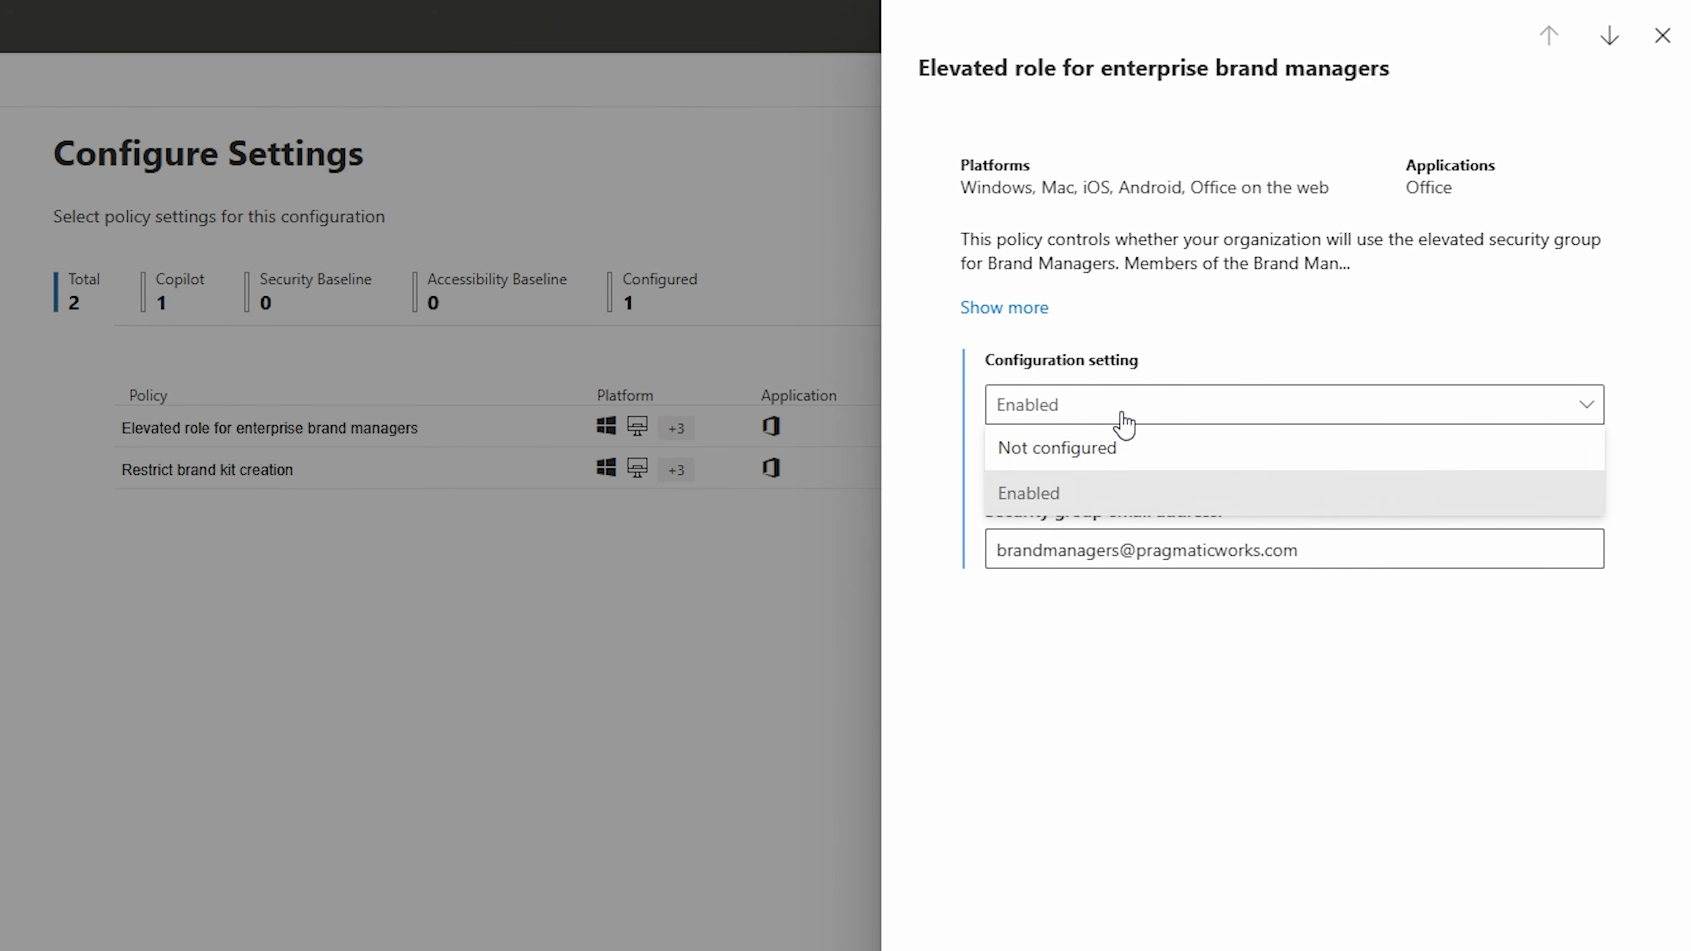
click(1023, 640)
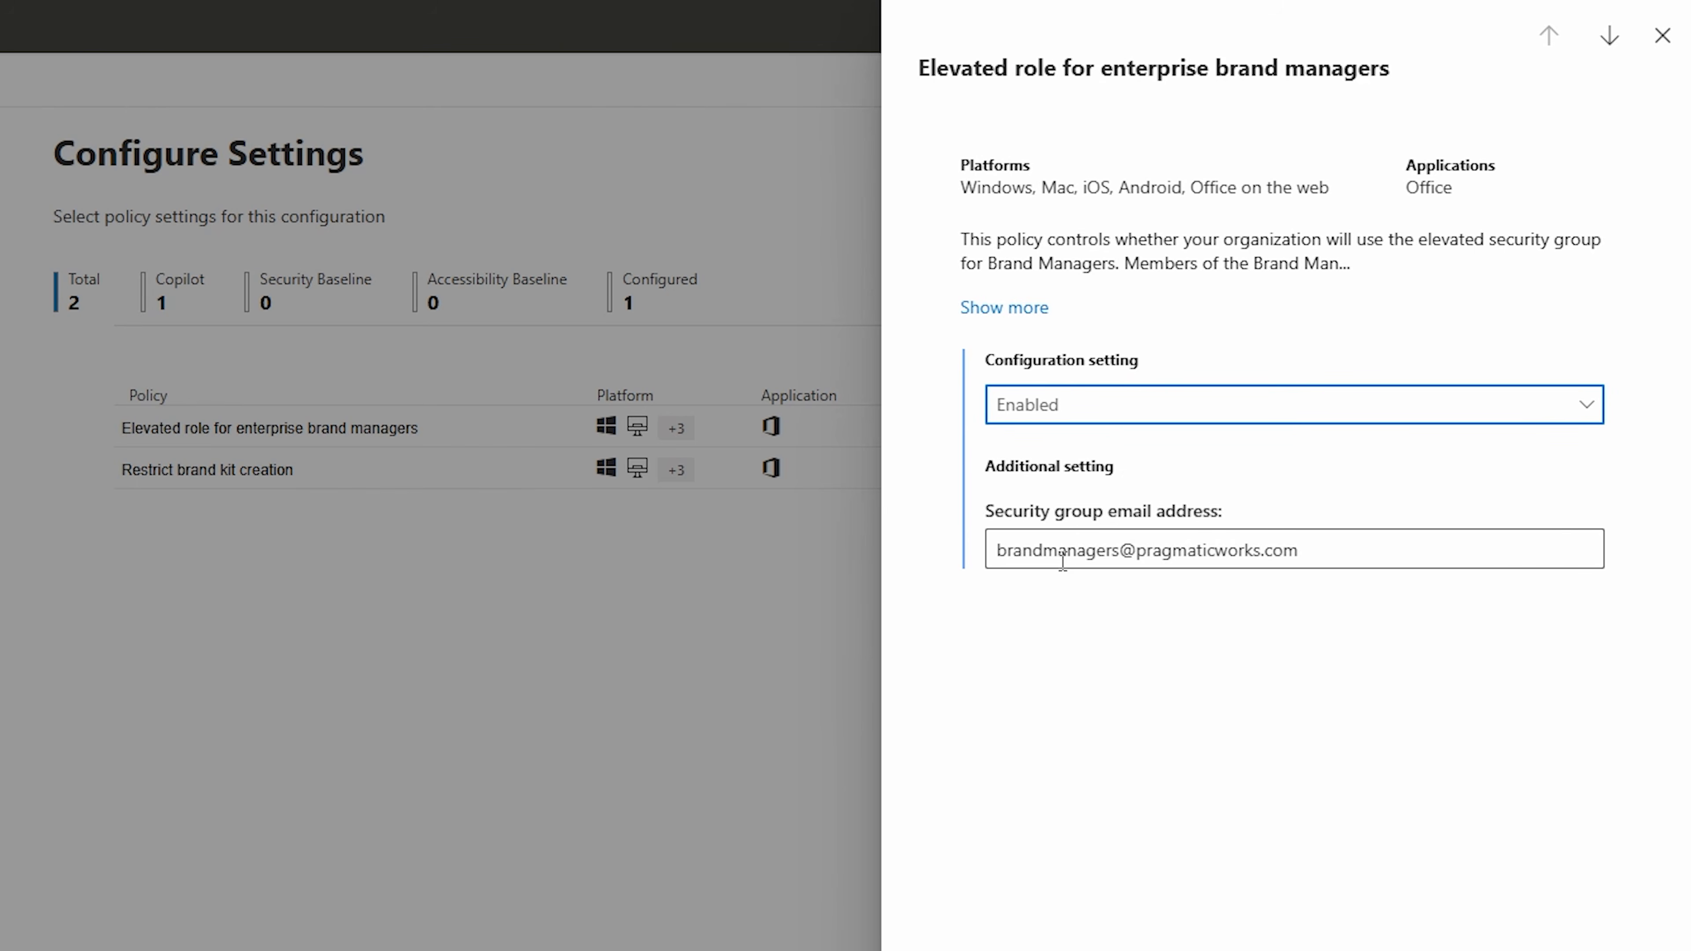
drag(1121, 556, 866, 571)
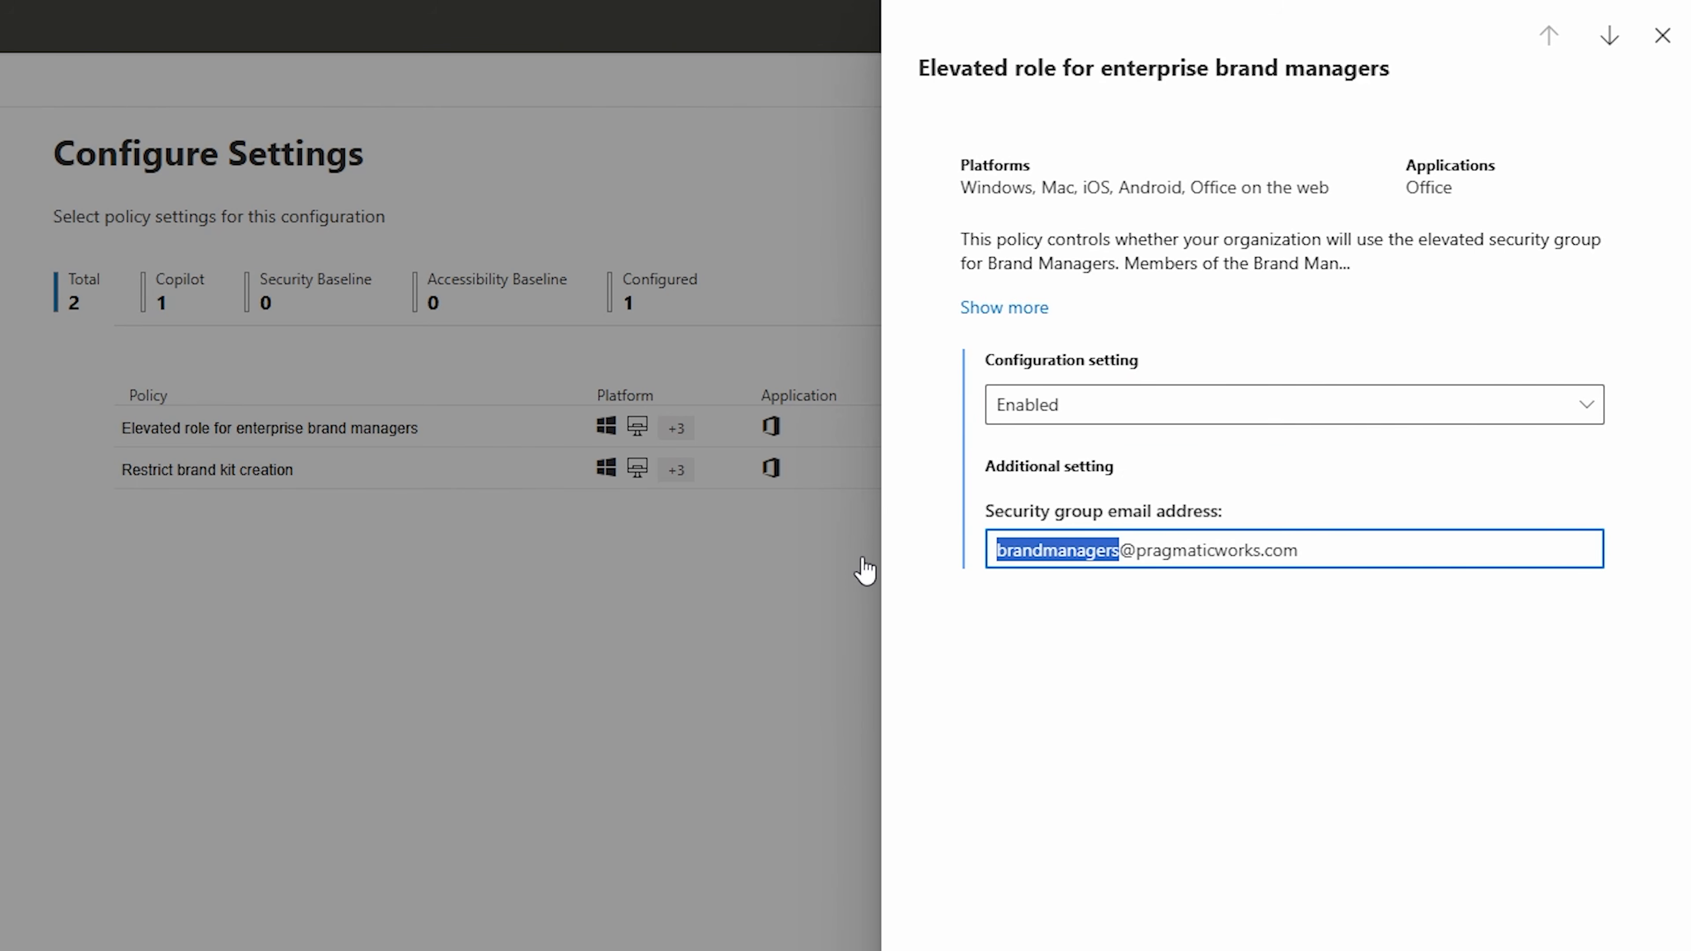
text(brandmanagersyoutube)
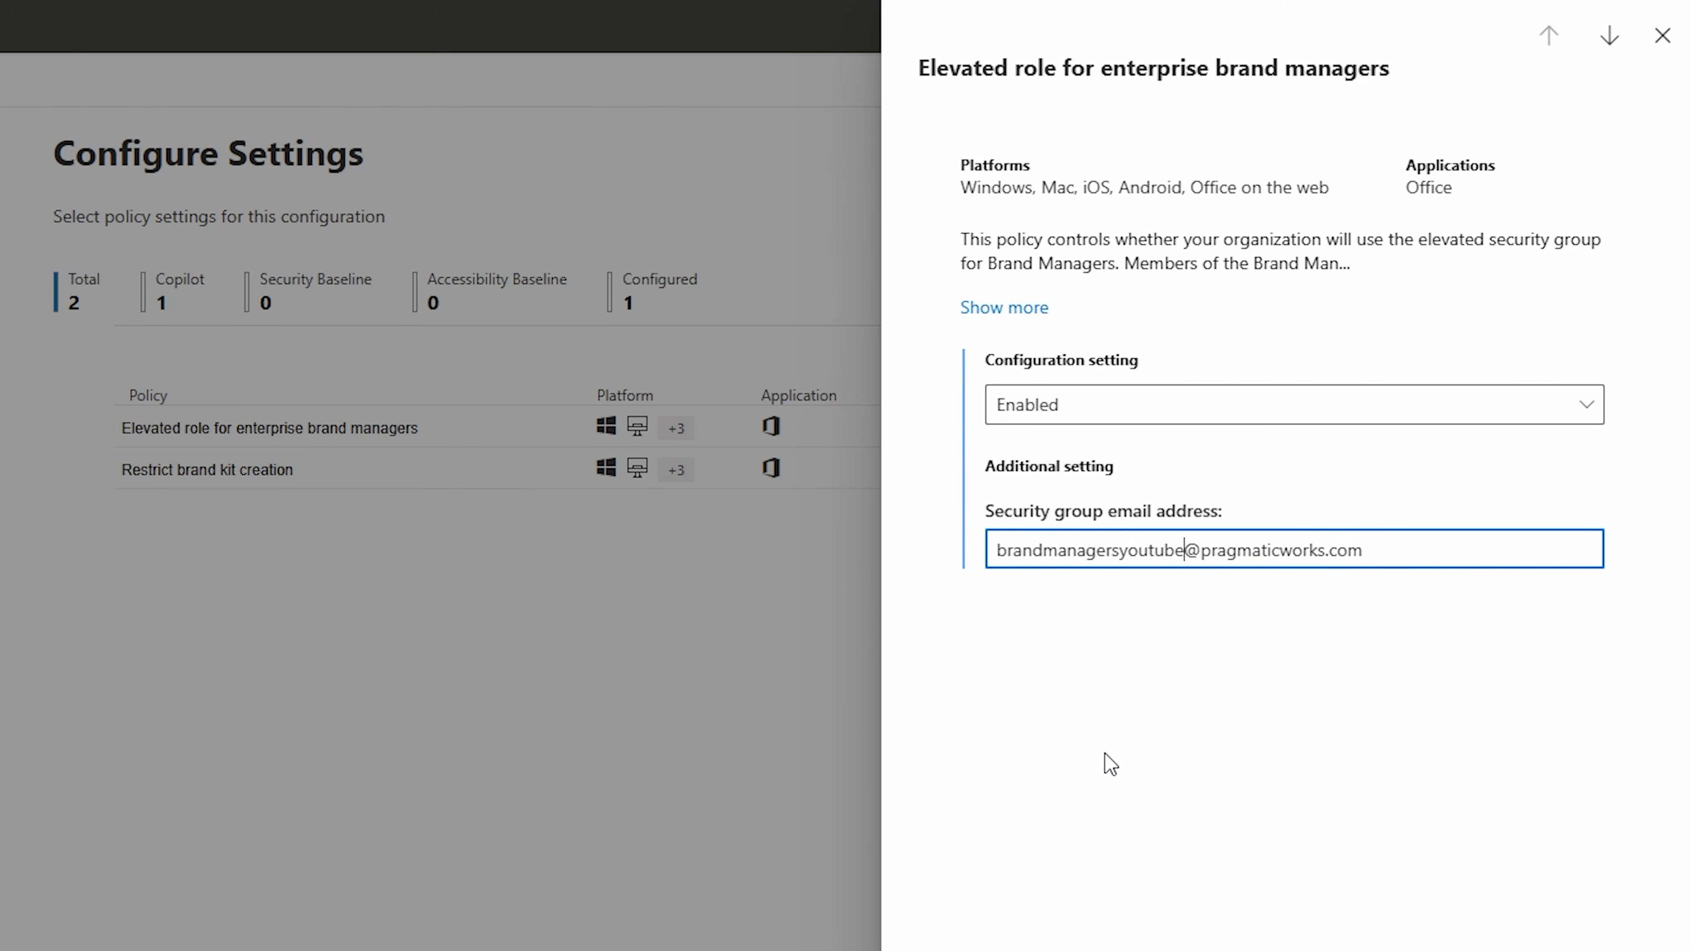
key(ctrl+z)
click(1112, 733)
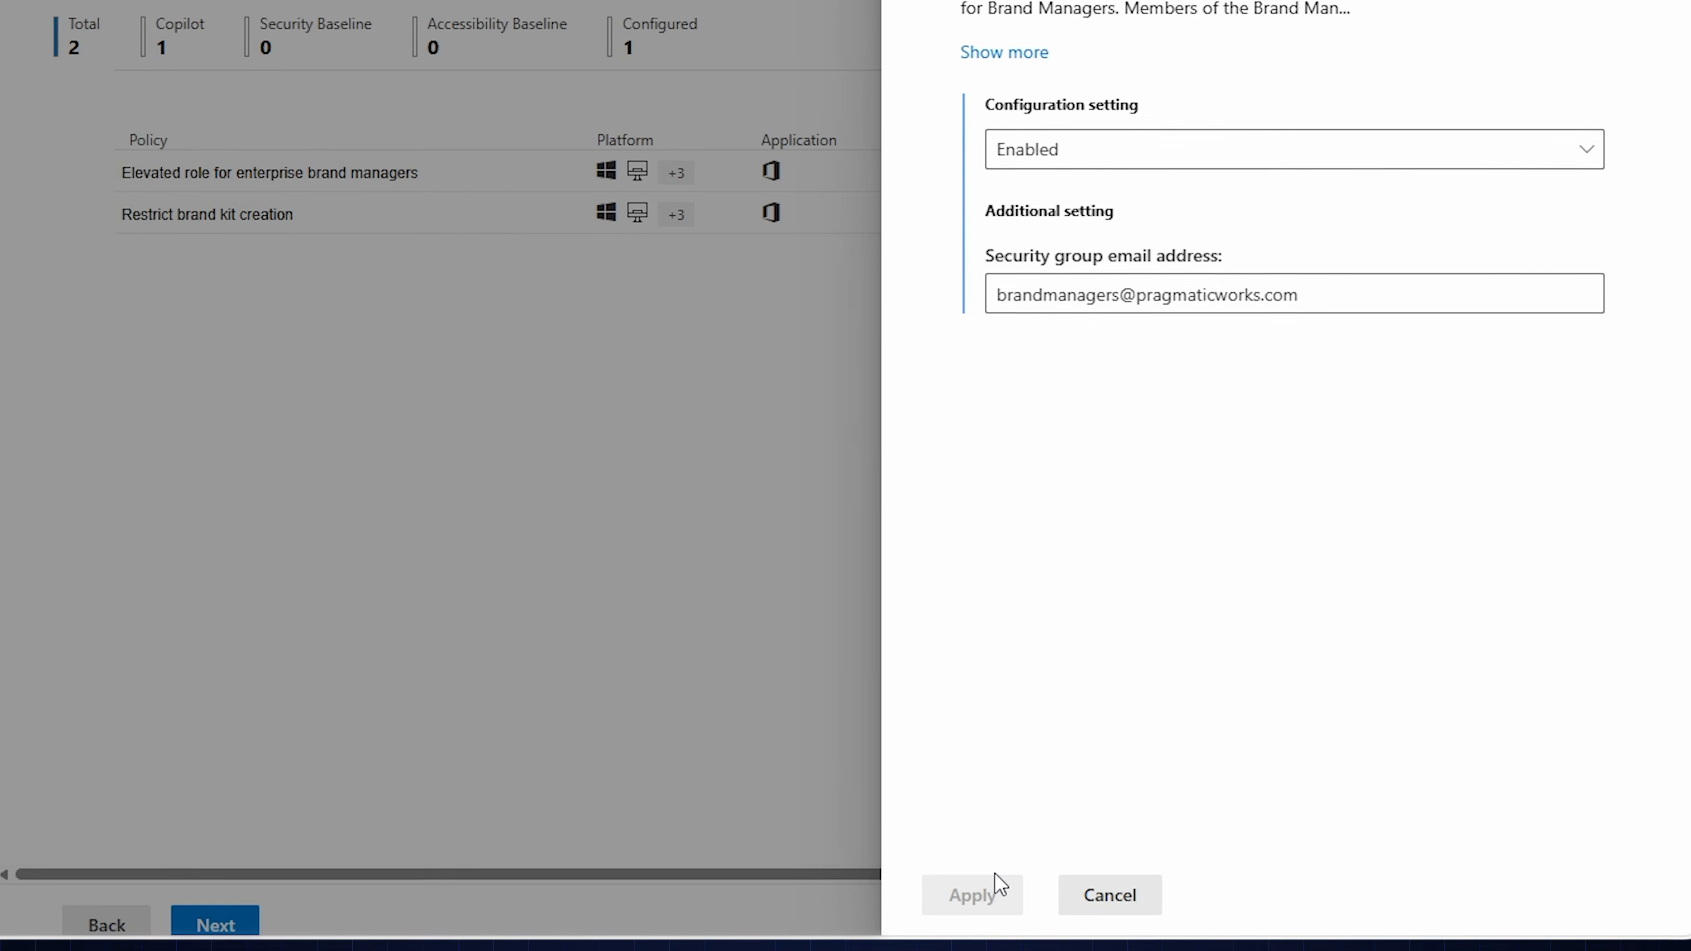
click(1108, 893)
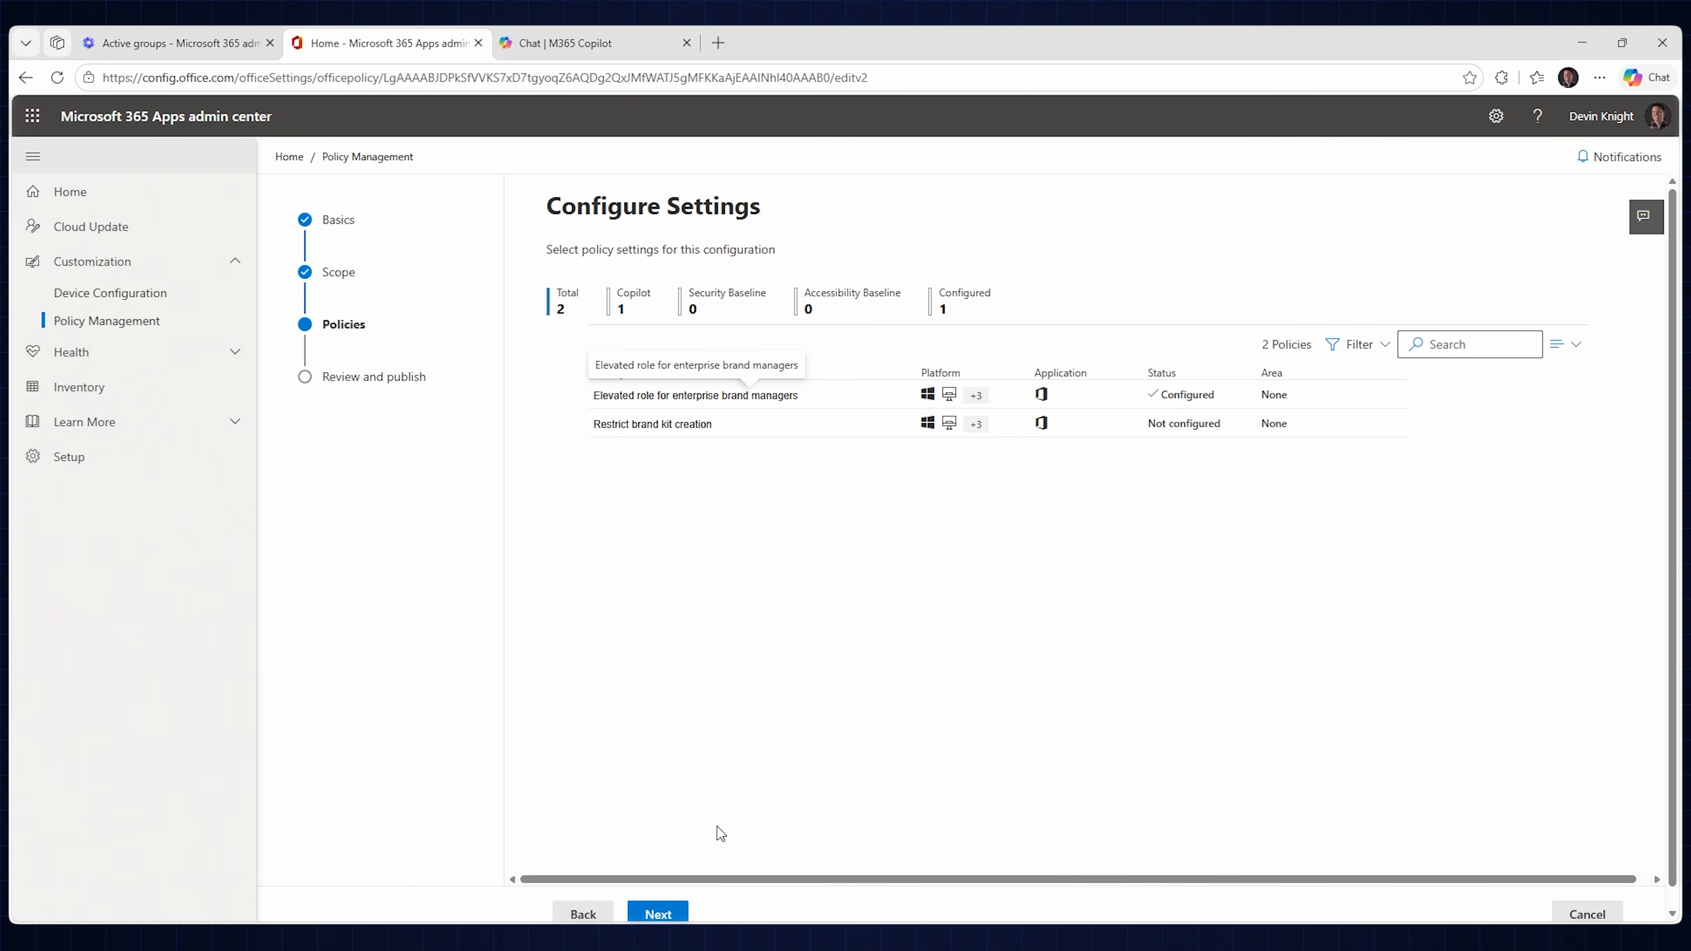
Switch to the Chat | M365 Copilot browser tab
key(ctrl+Tab)
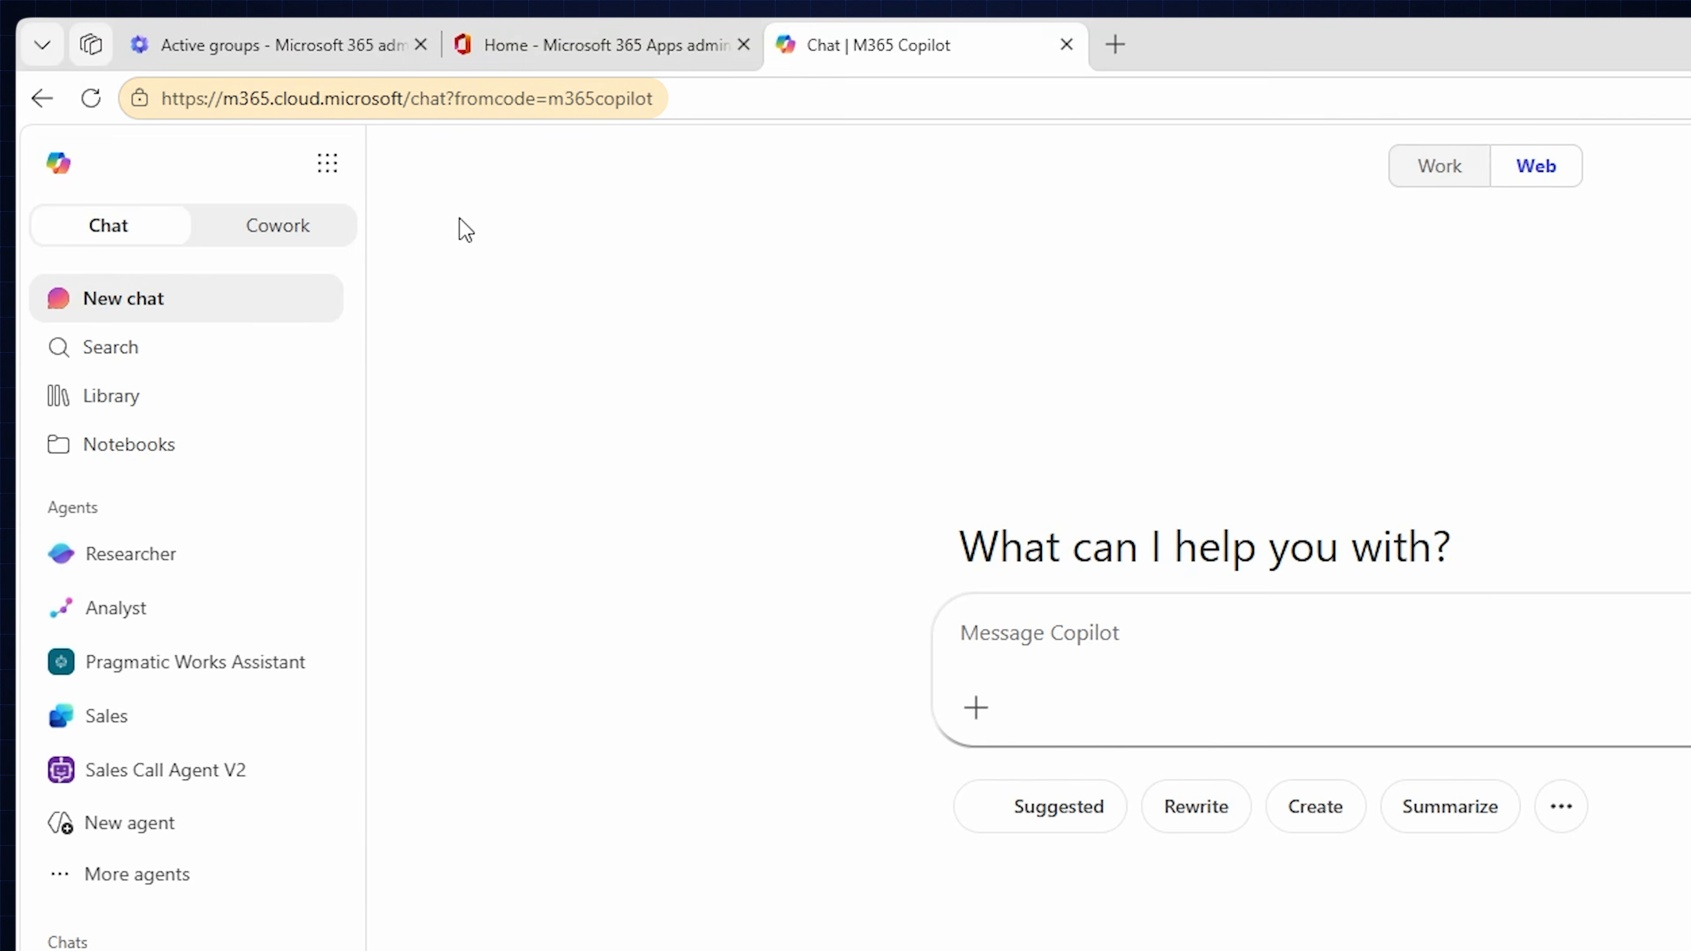
Go from the App Launcher to Copilot Create, then its Brand kits page under More
click(325, 174)
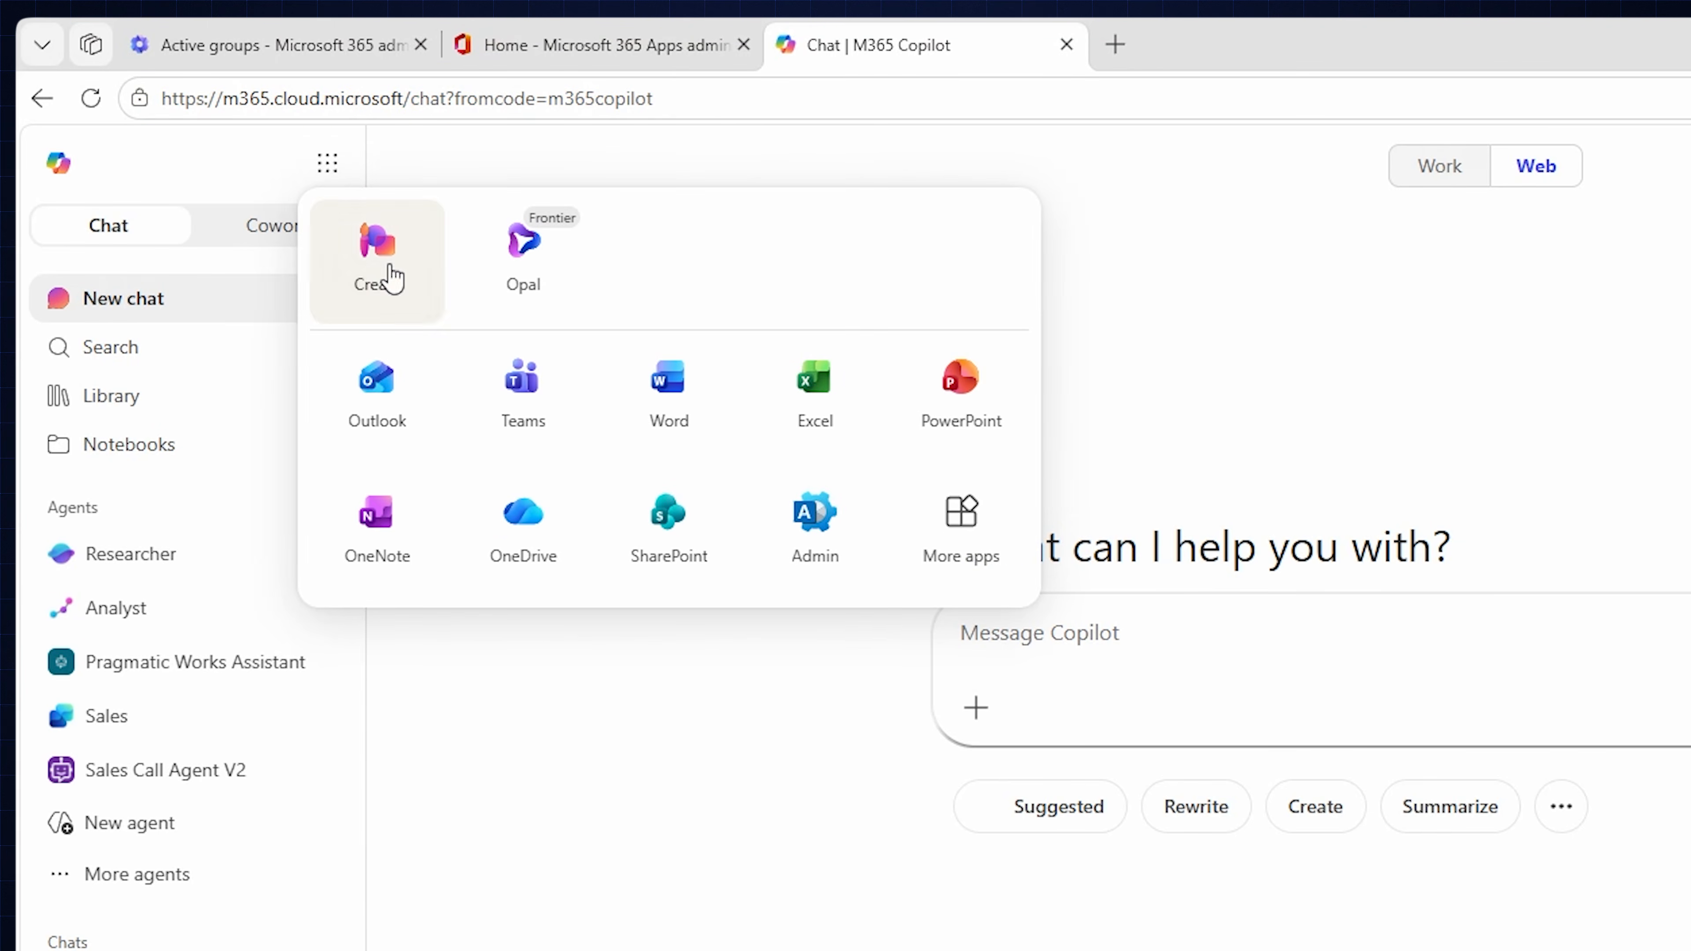
click(390, 292)
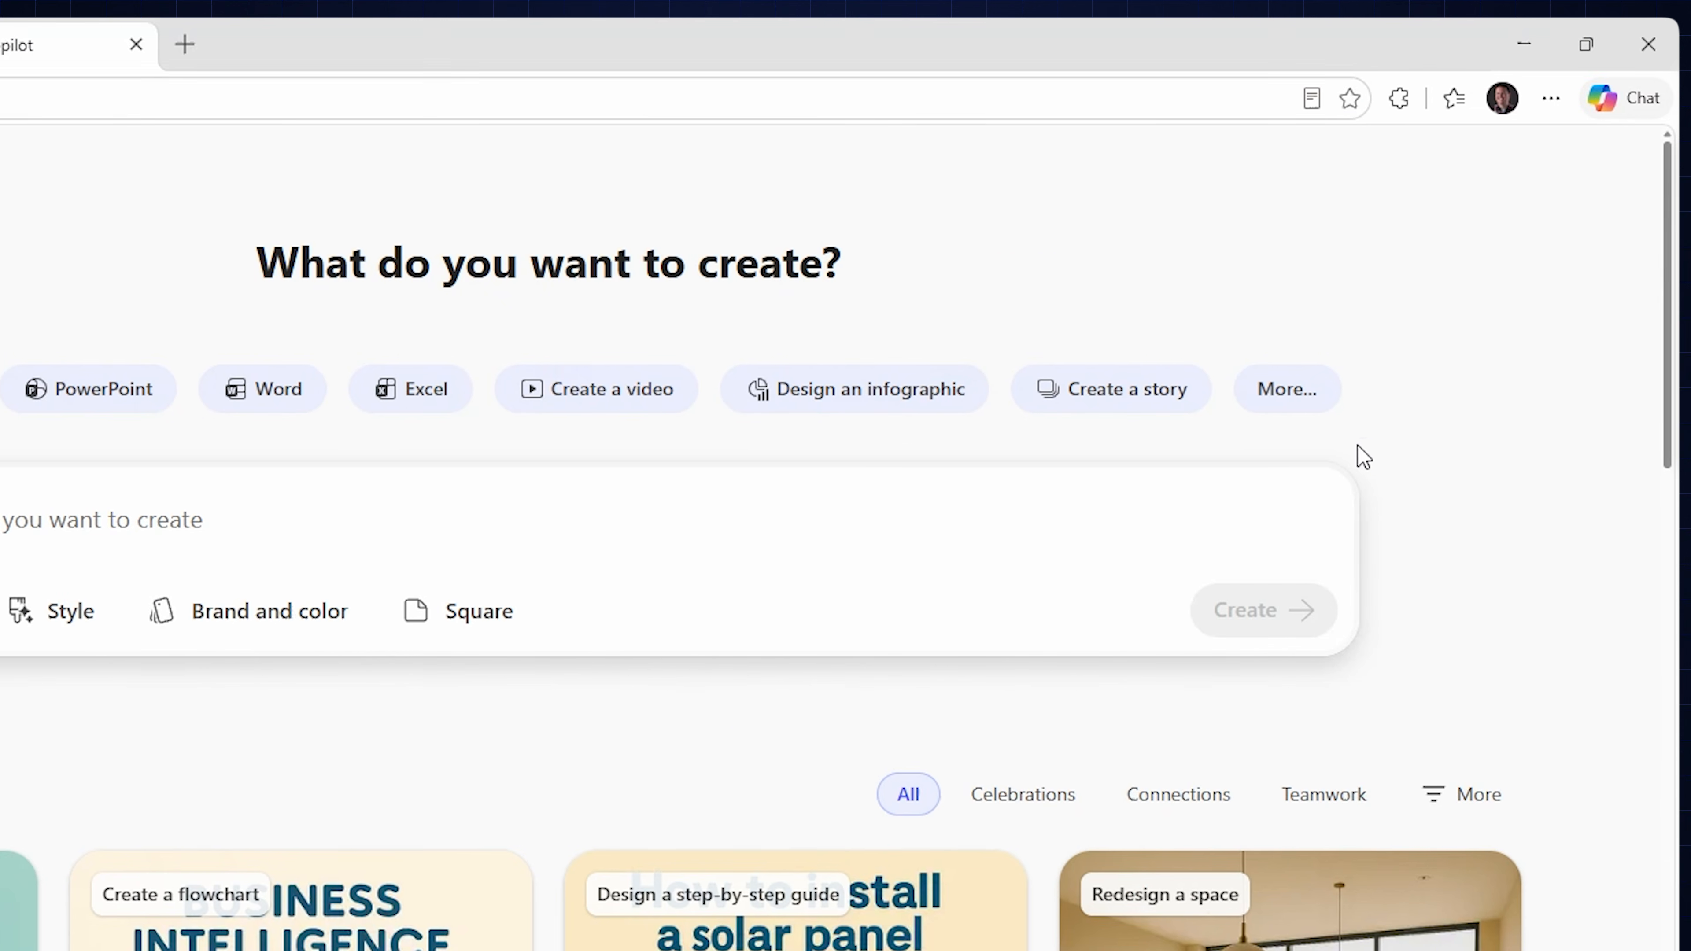
click(1294, 400)
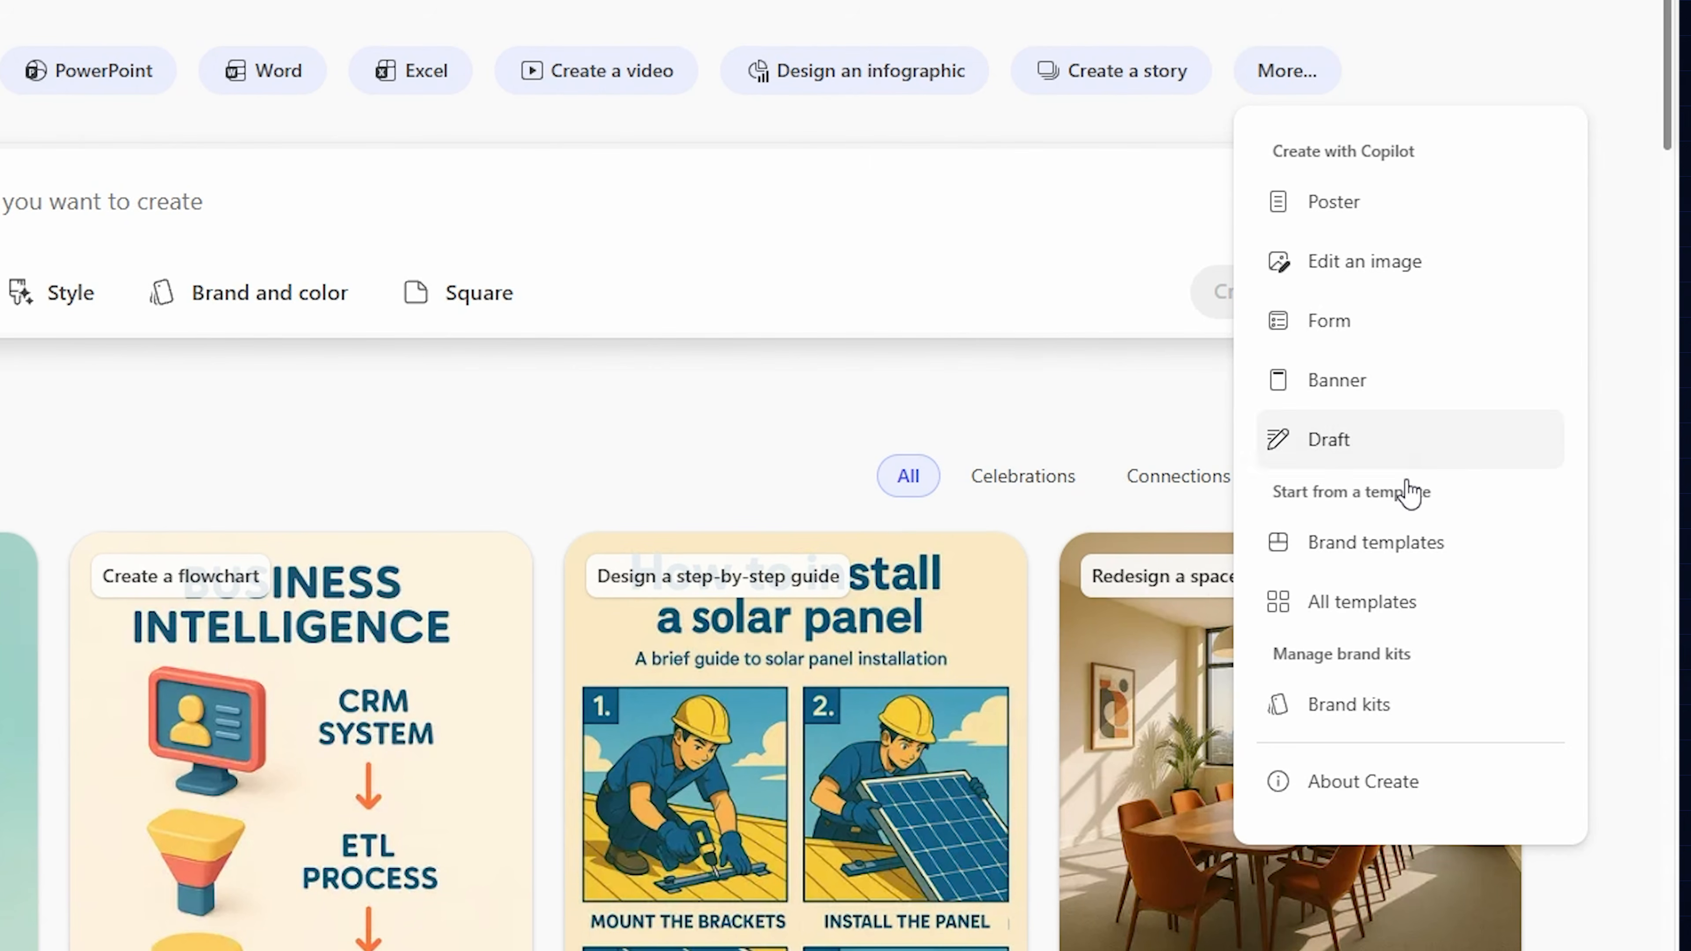
click(1409, 707)
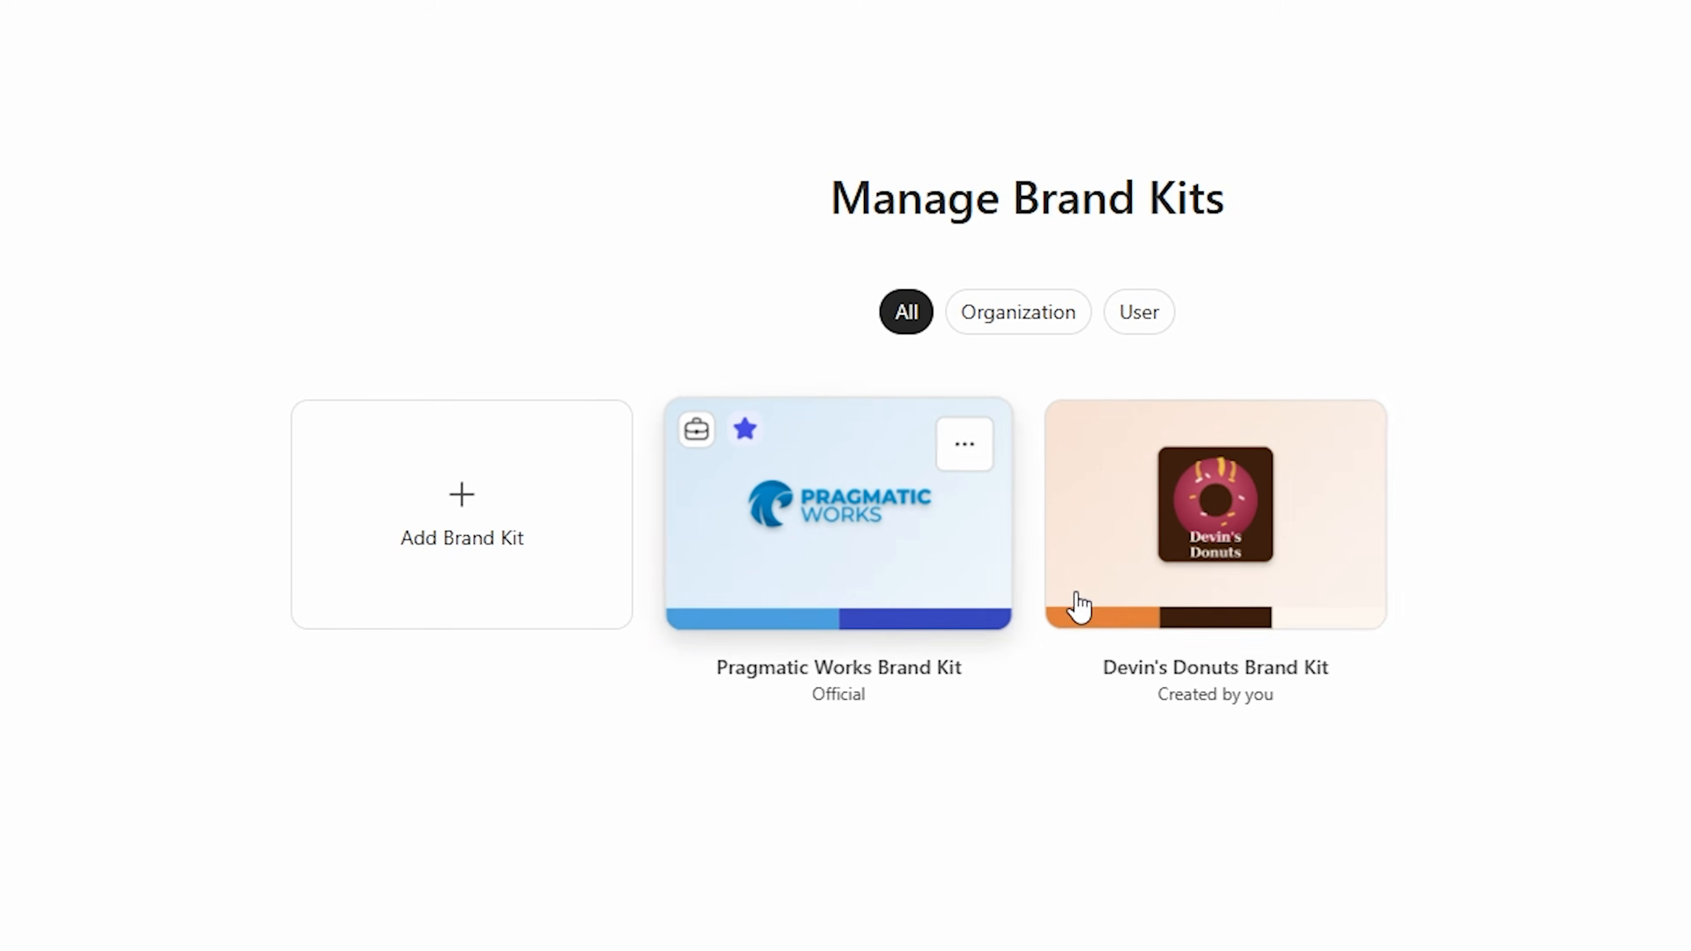
Filter the kits by Organization, User, then All, and open the donut brand kit
click(1013, 326)
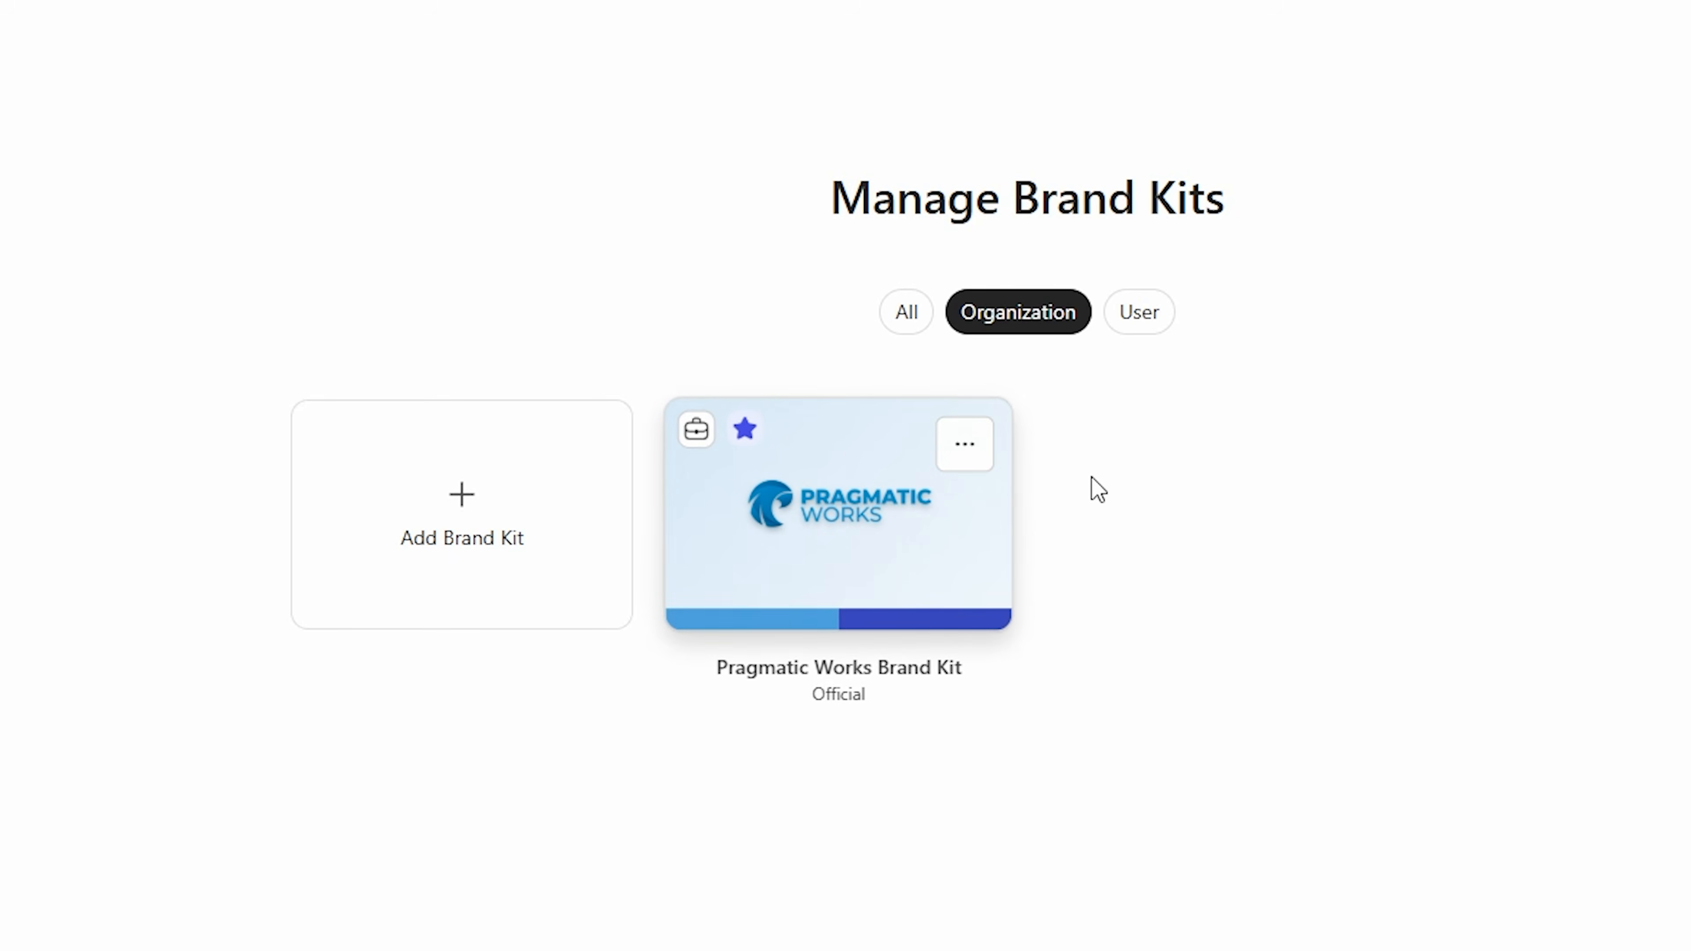
click(1142, 321)
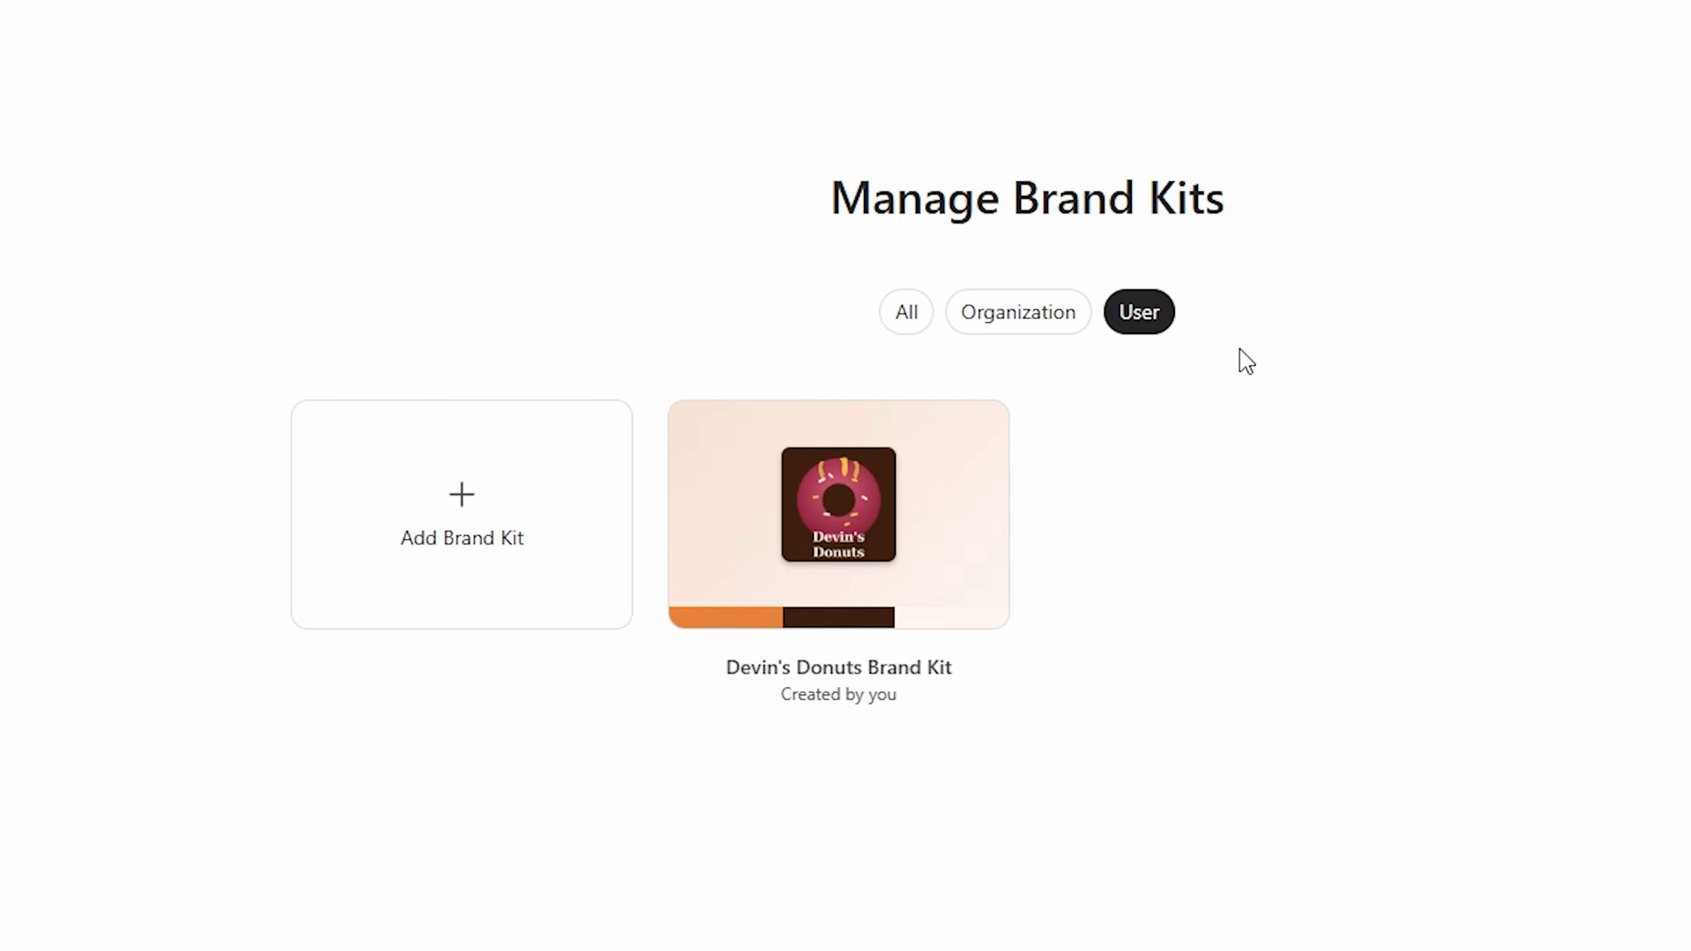
click(1041, 327)
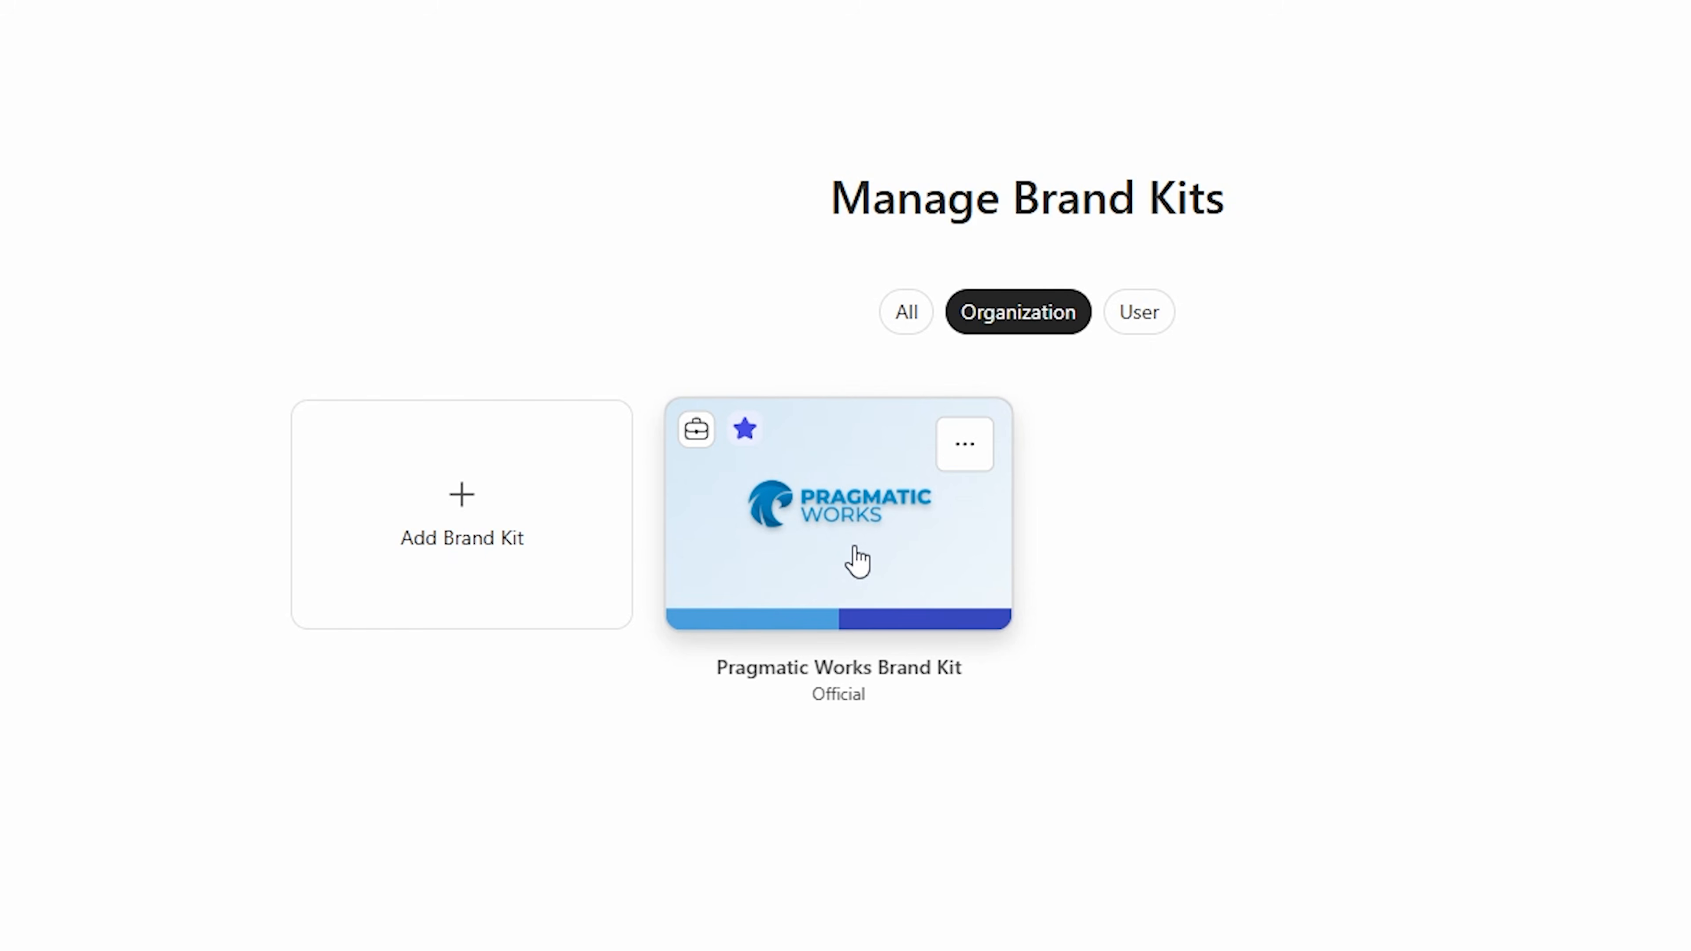
click(915, 318)
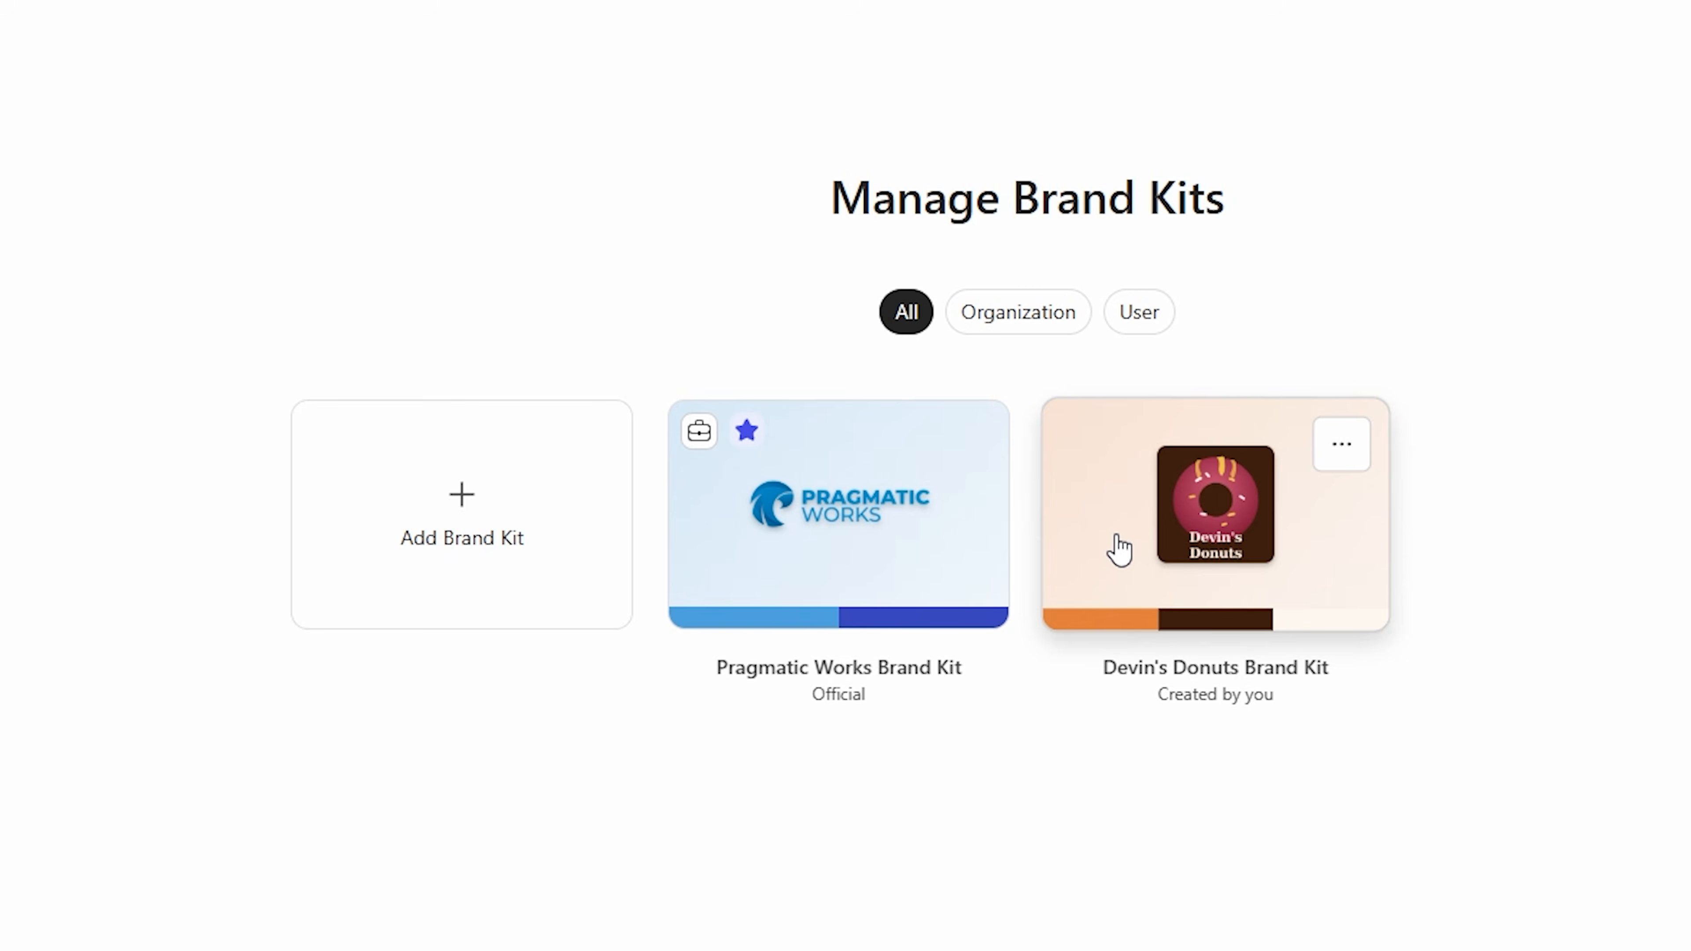
click(1191, 627)
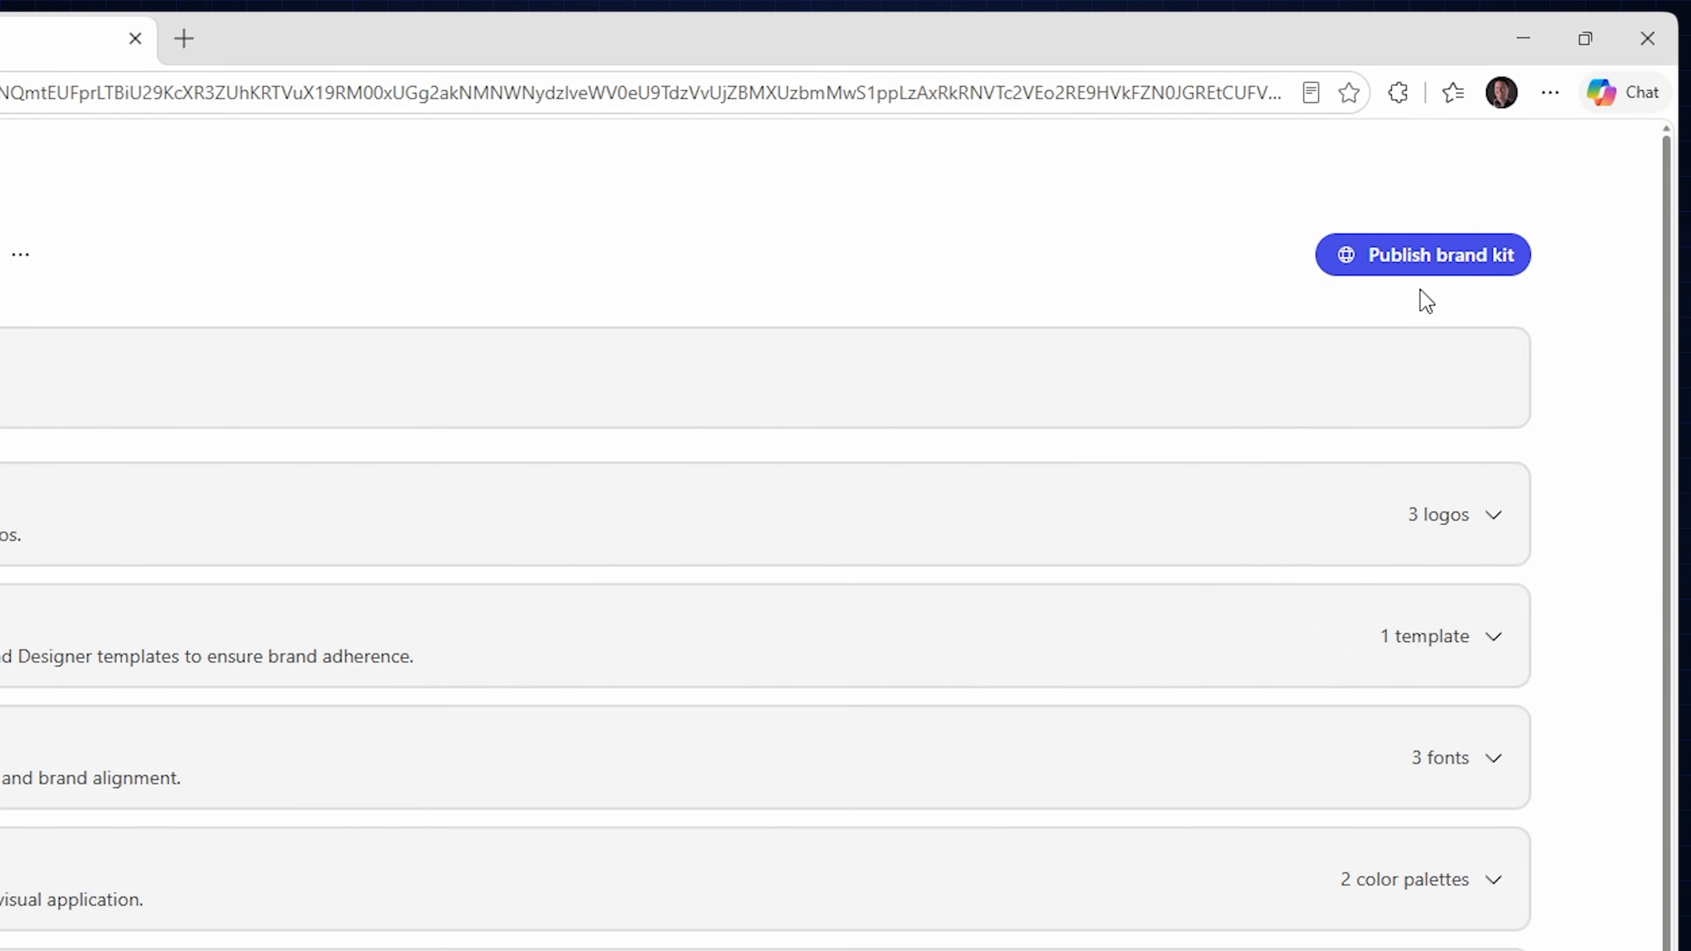
Start publishing the donut brand kit as official, then cancel the confirmation
click(1397, 271)
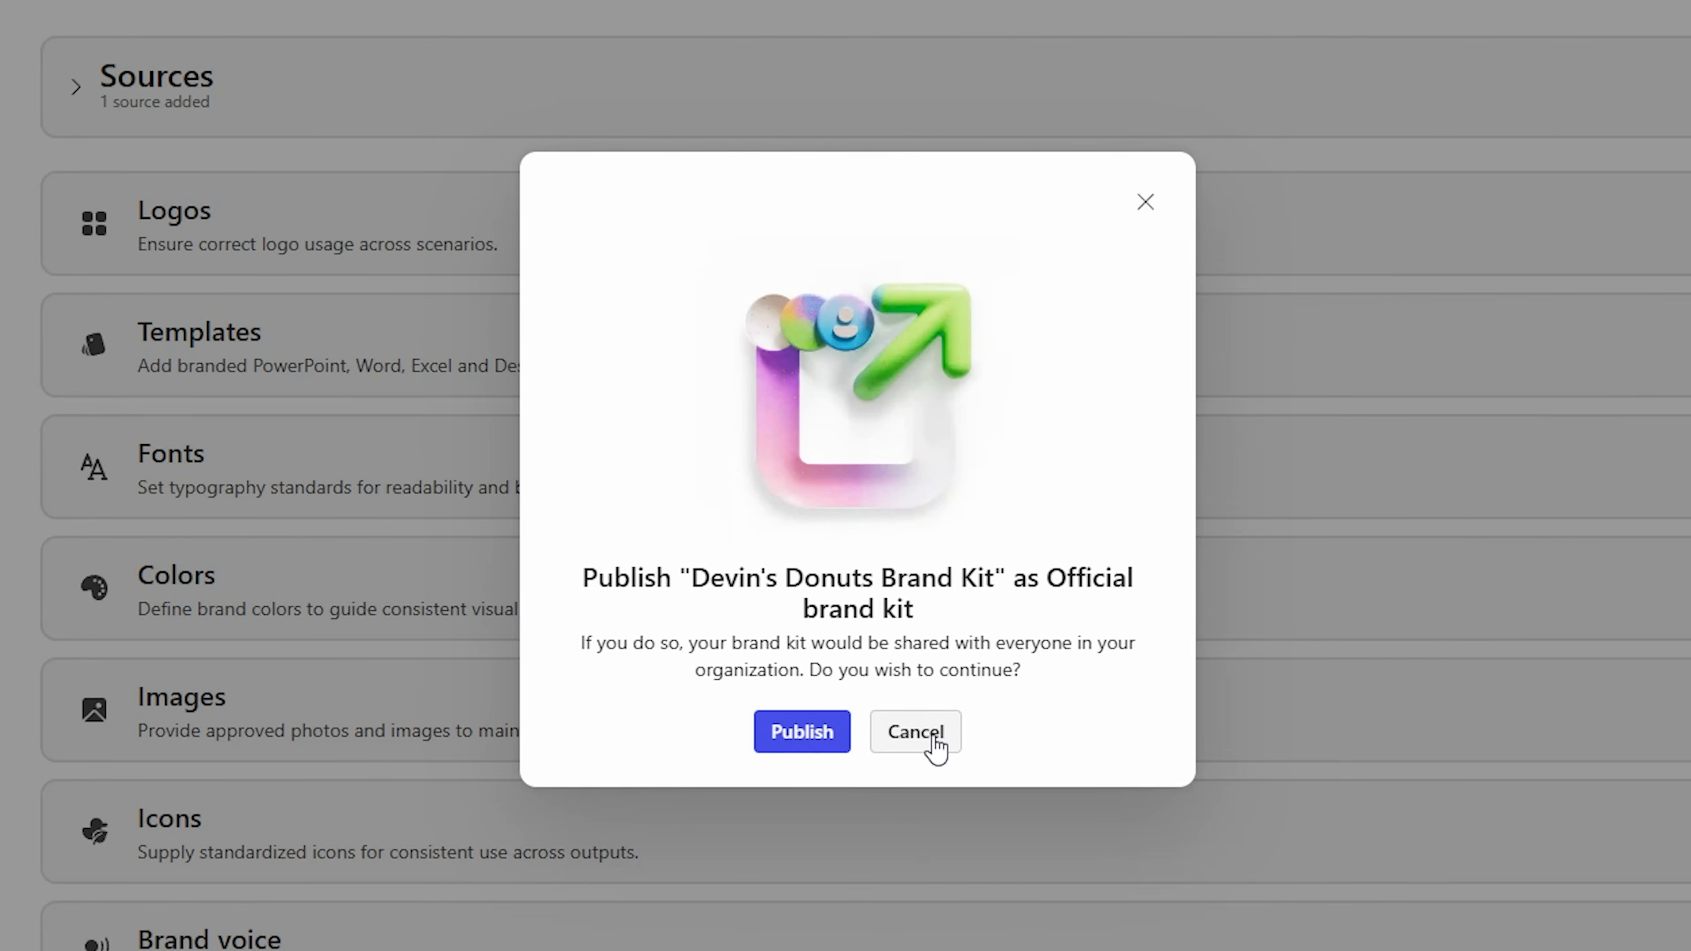
click(922, 747)
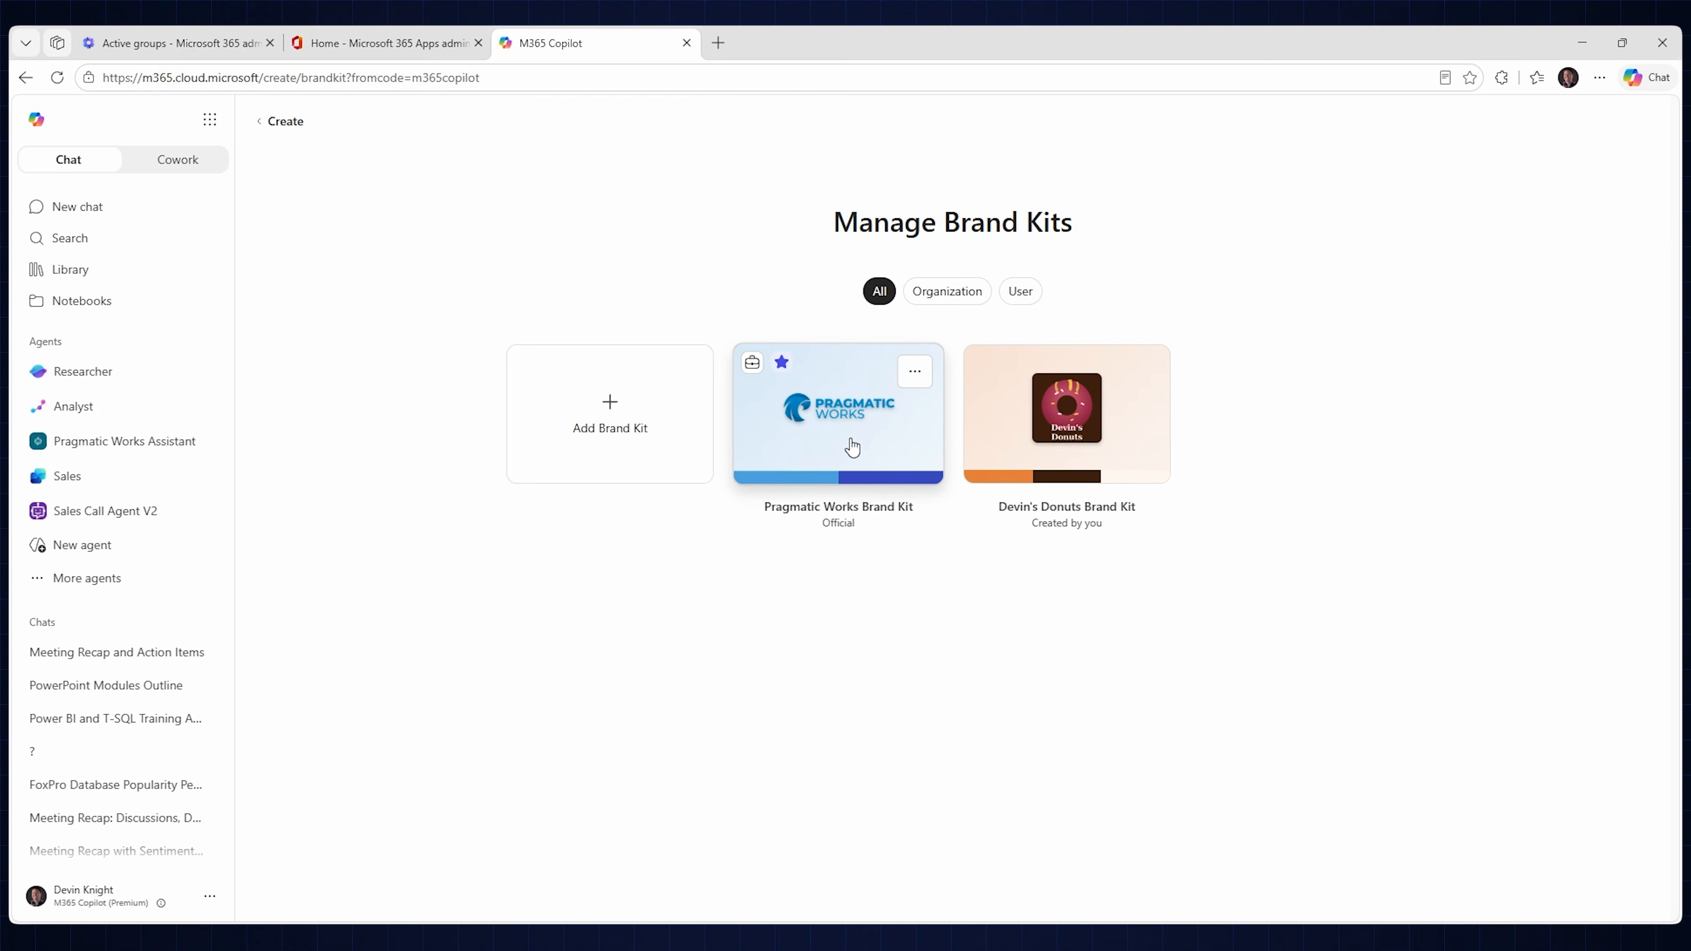
Edit the Pragmatic Works Brand Kit and view its presentation template
click(914, 373)
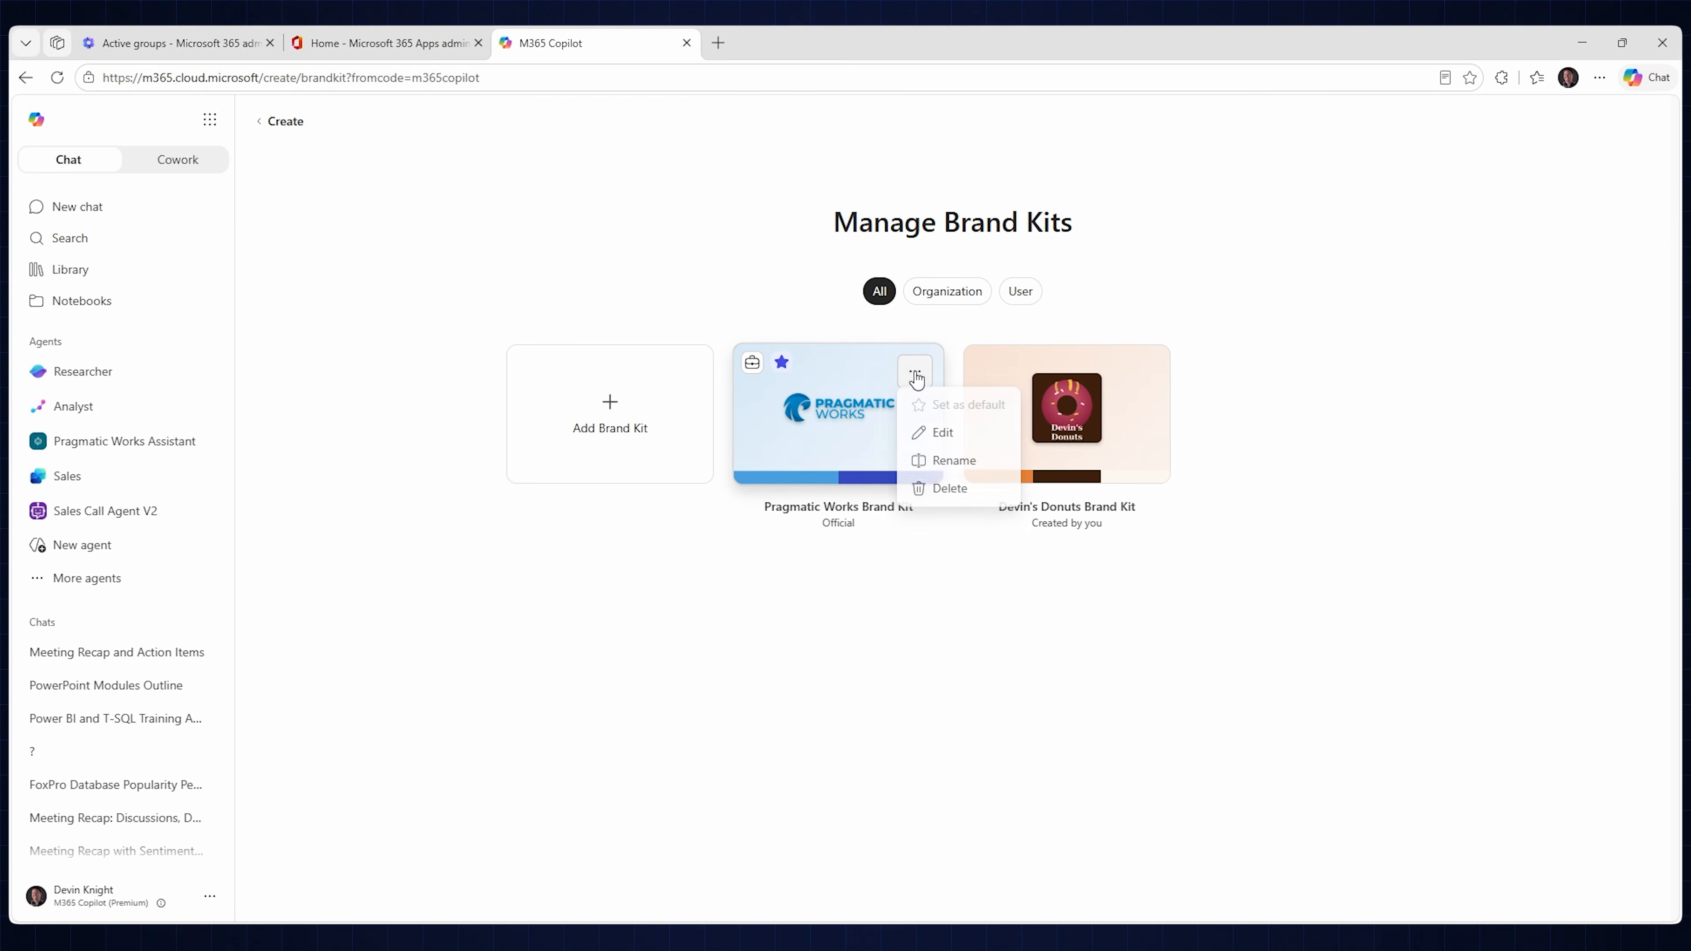
click(964, 438)
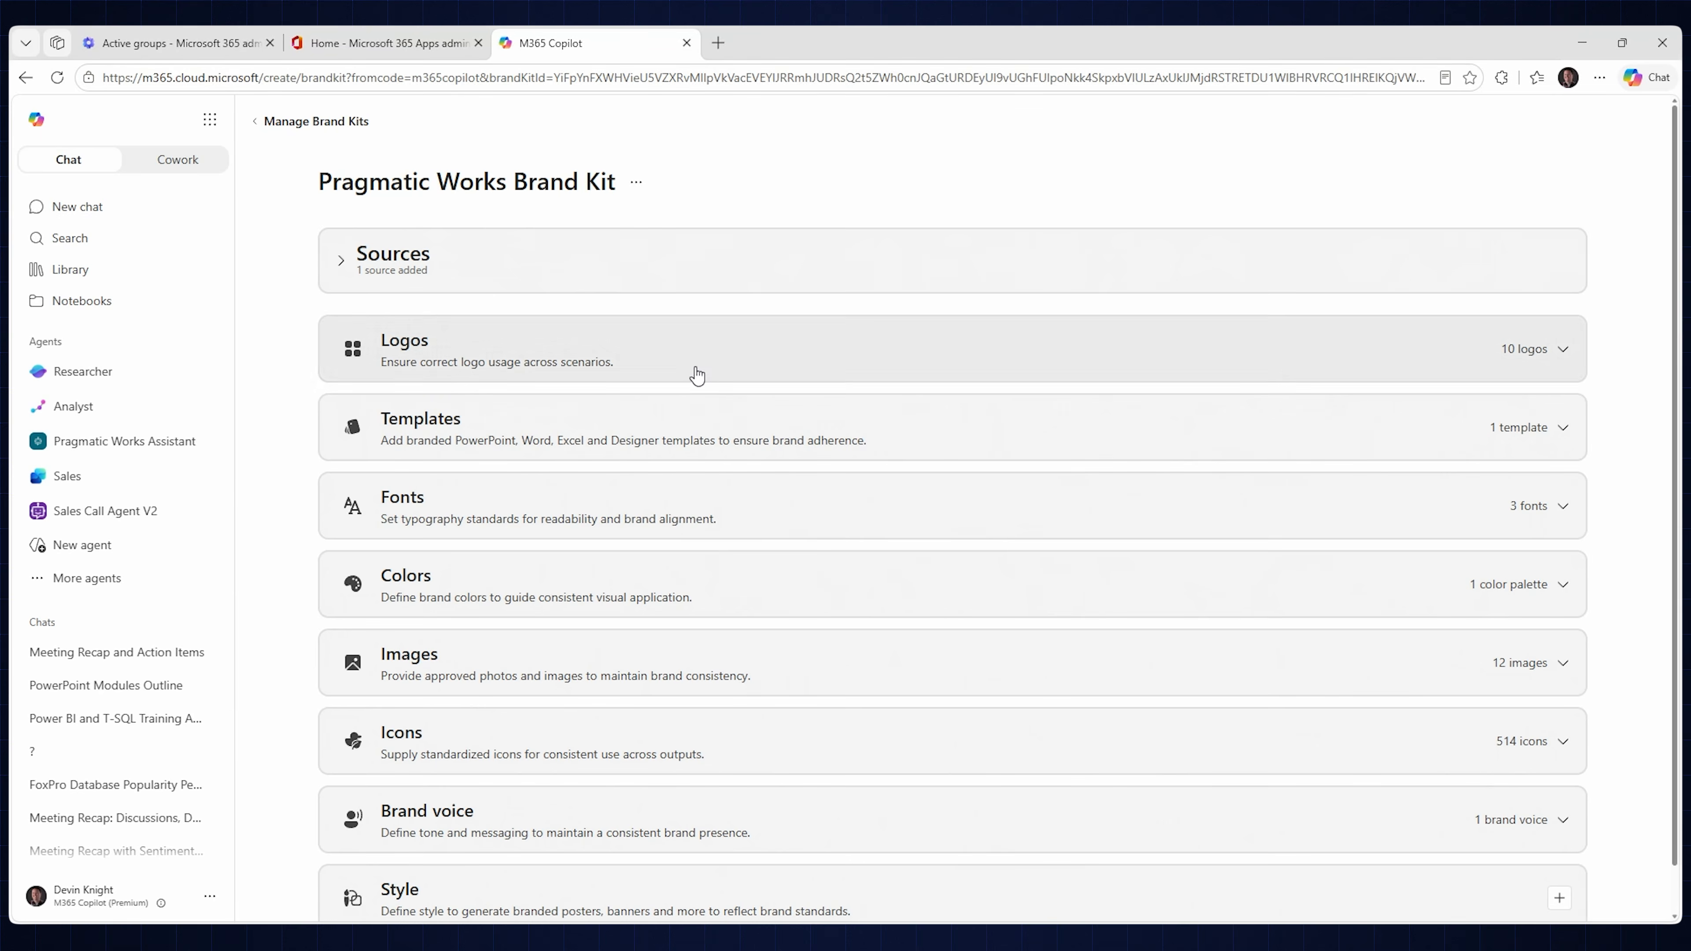
scroll(753, 544, down, 1)
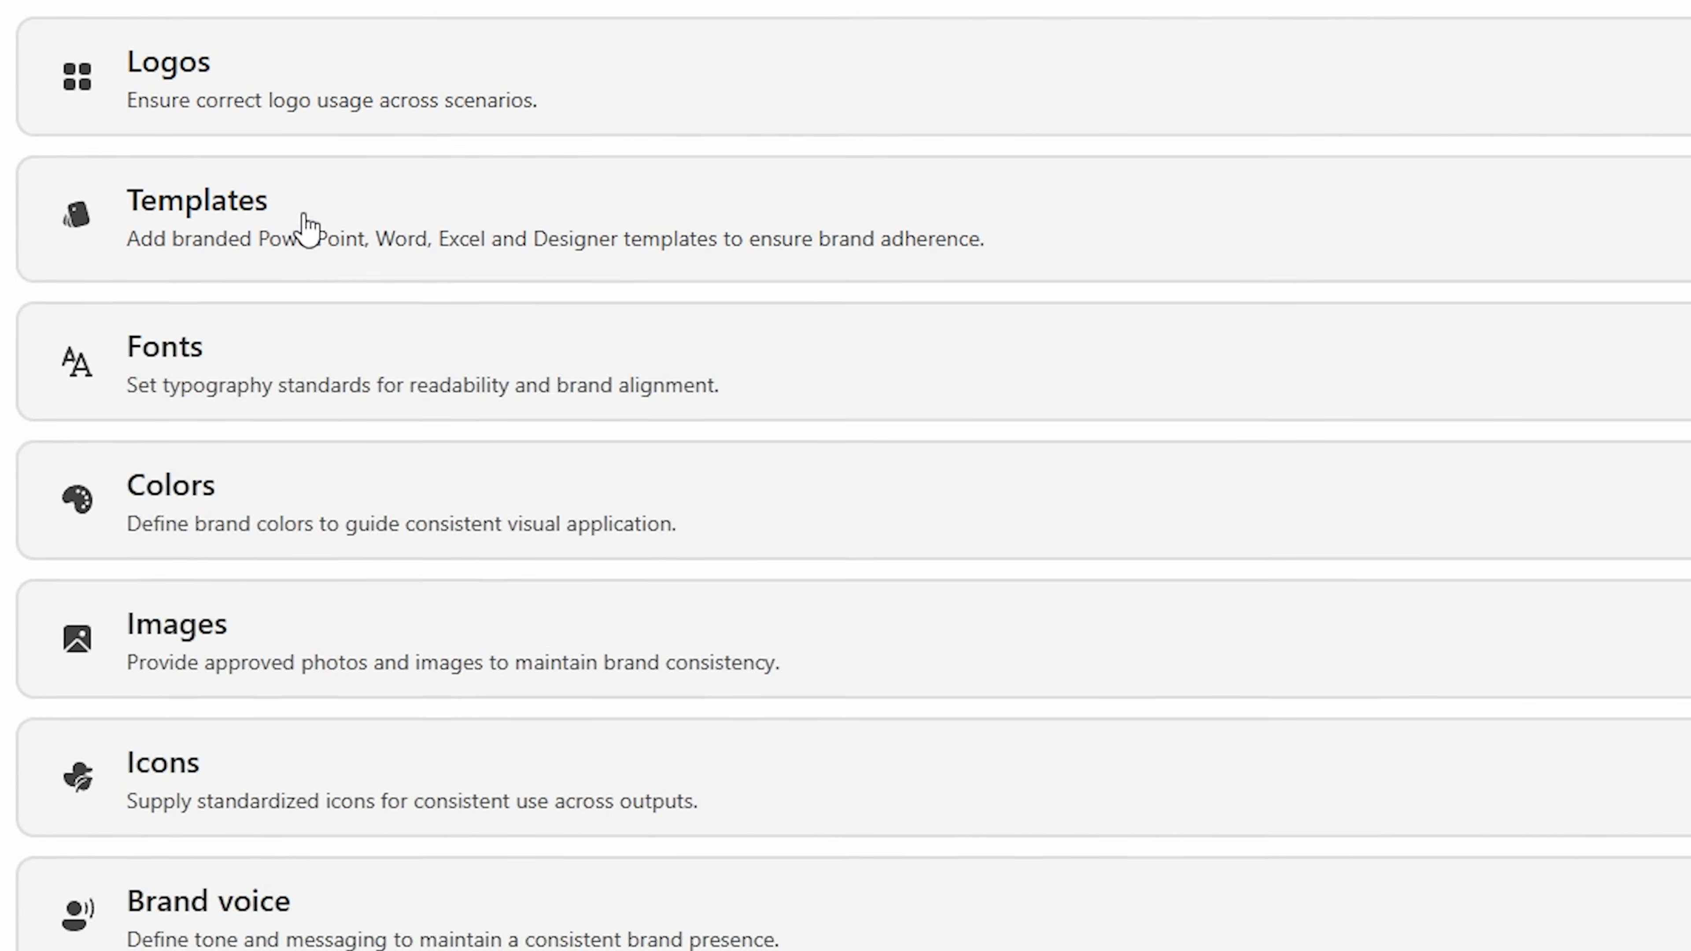
click(495, 381)
mouse_move(492, 525)
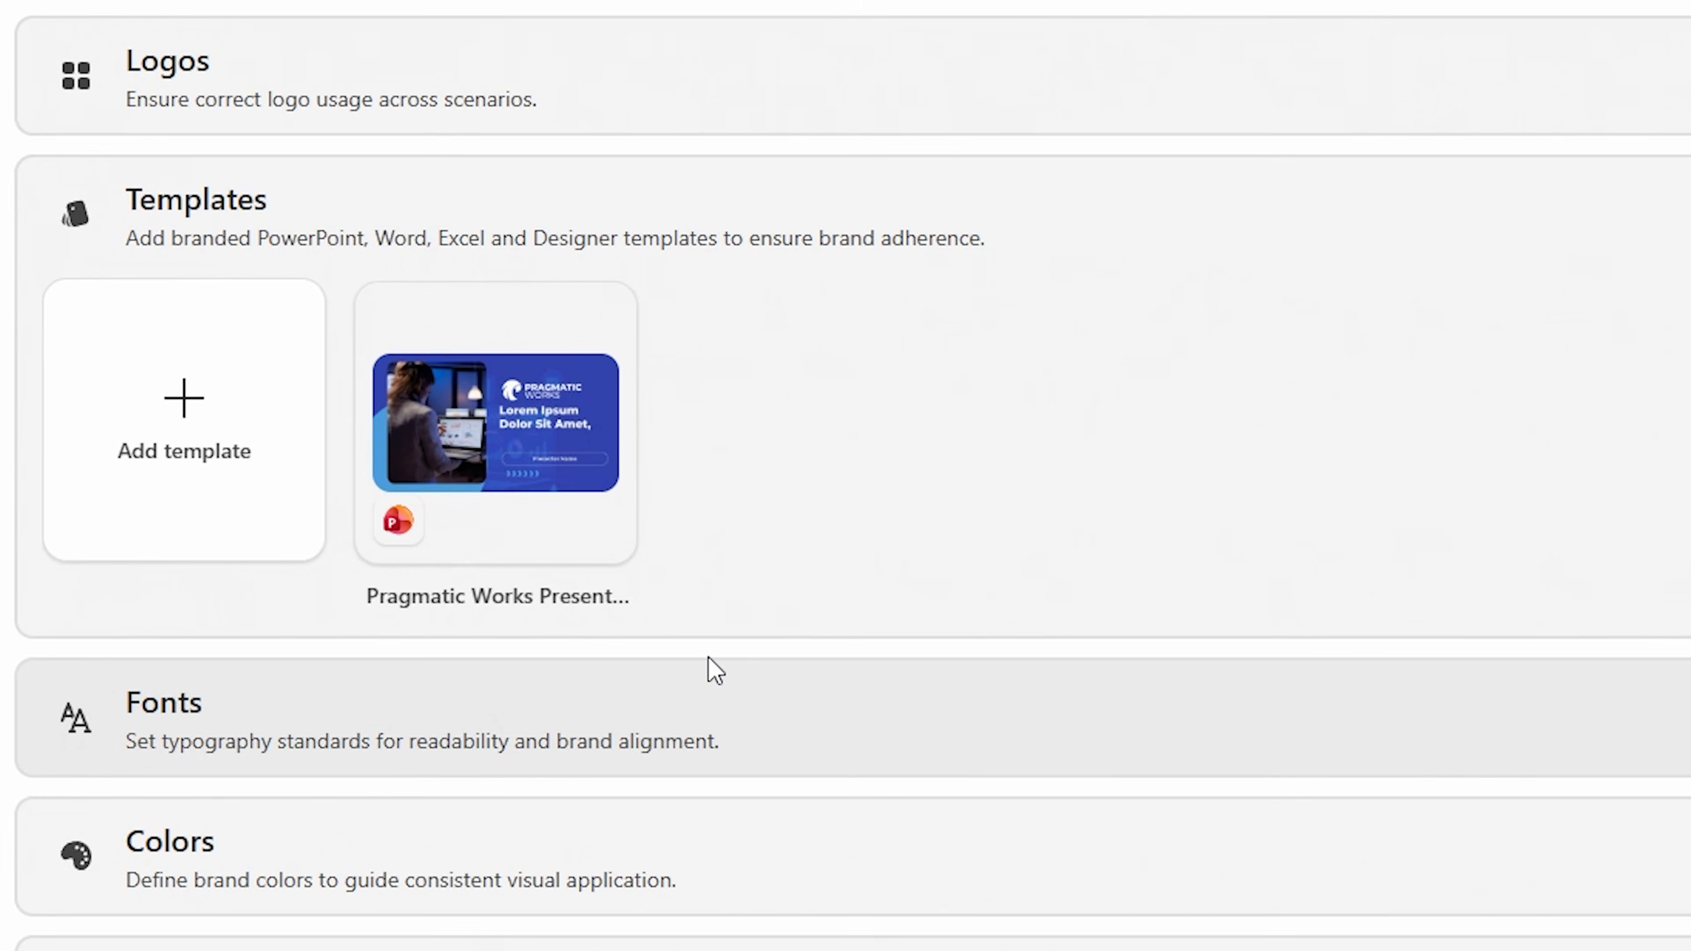
mouse_move(566, 460)
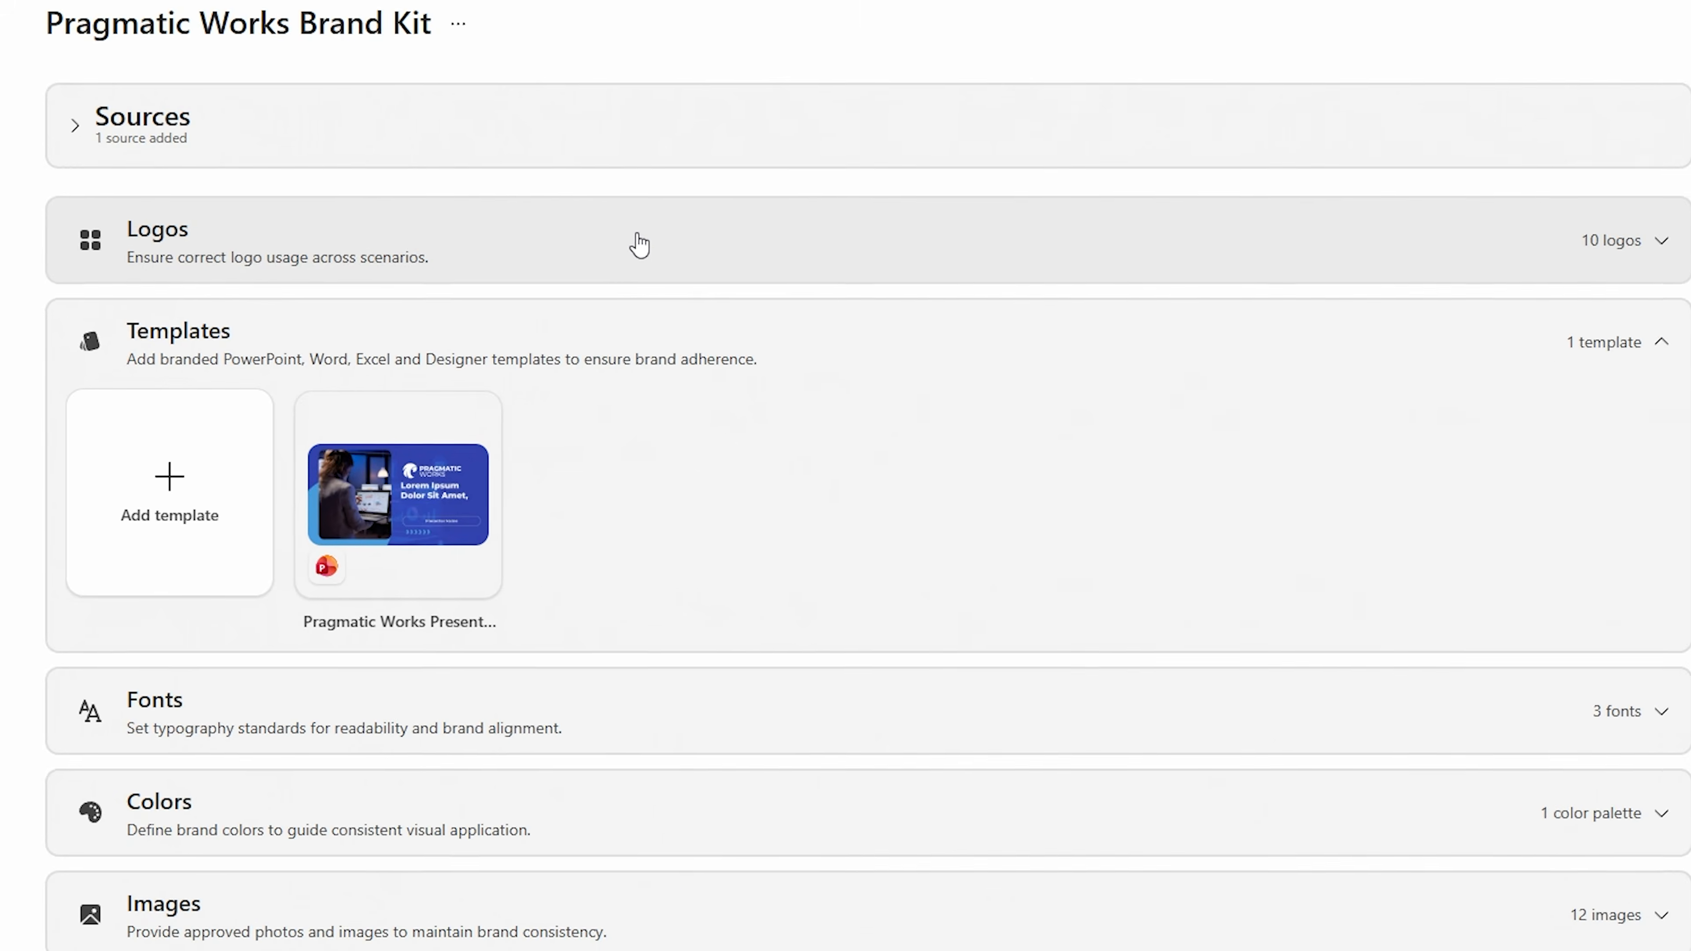
Look through the Pragmatic Works kit's logos, then return to Manage Brand Kits
click(836, 81)
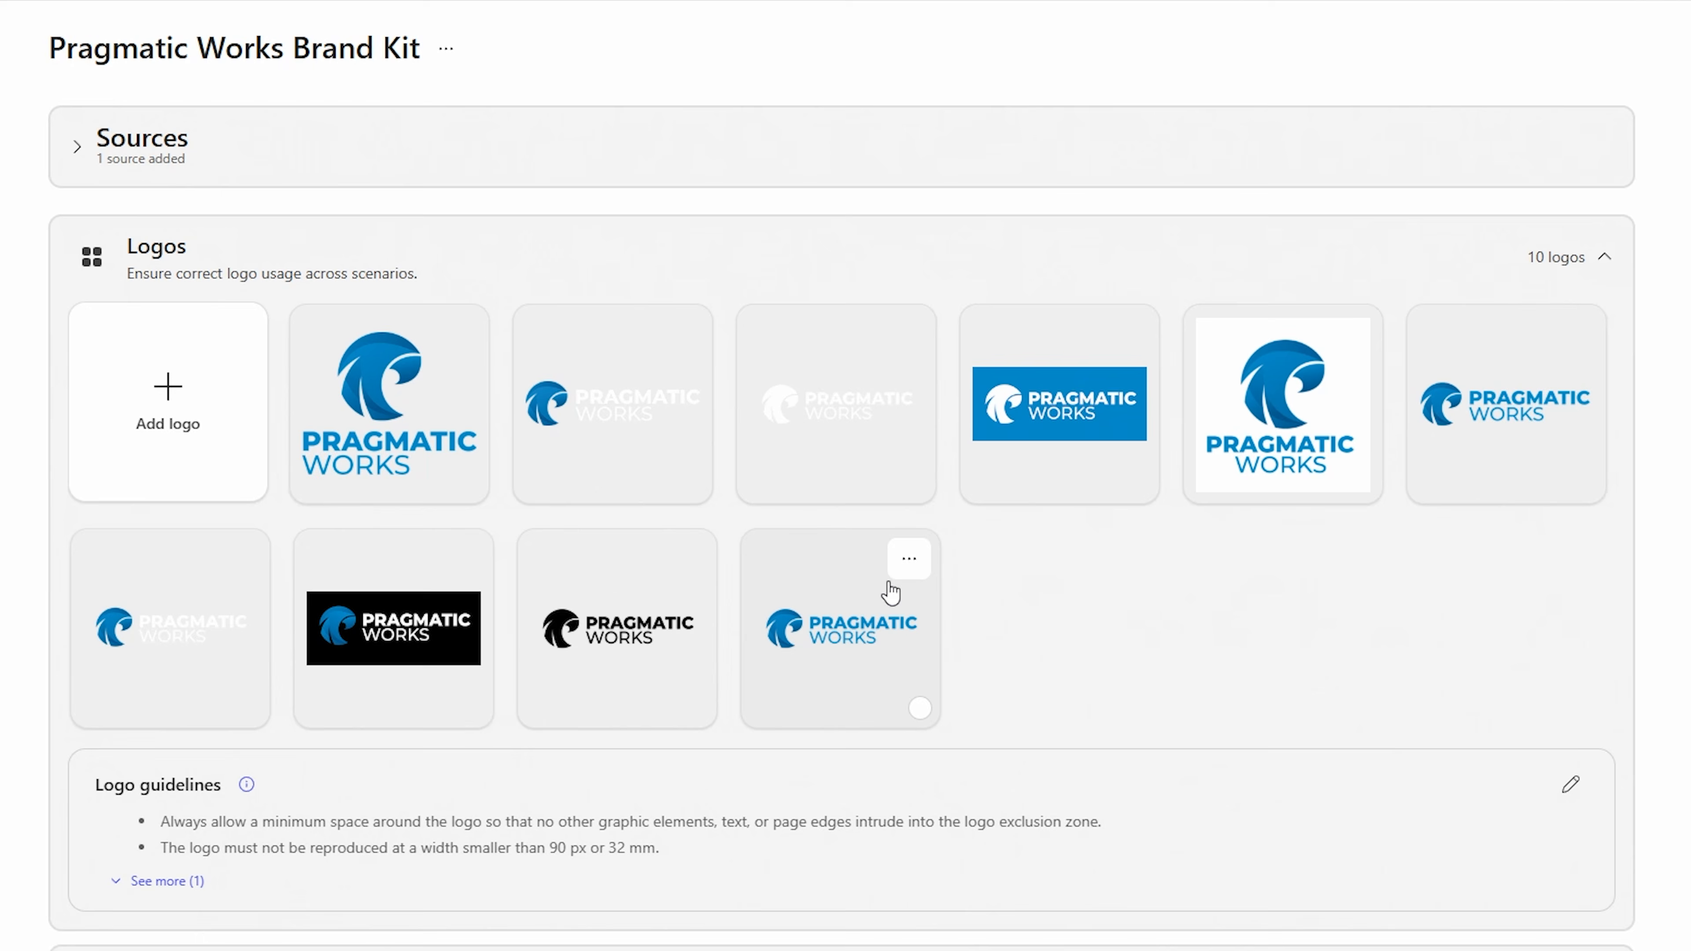
click(521, 277)
scroll(529, 671, down, 4)
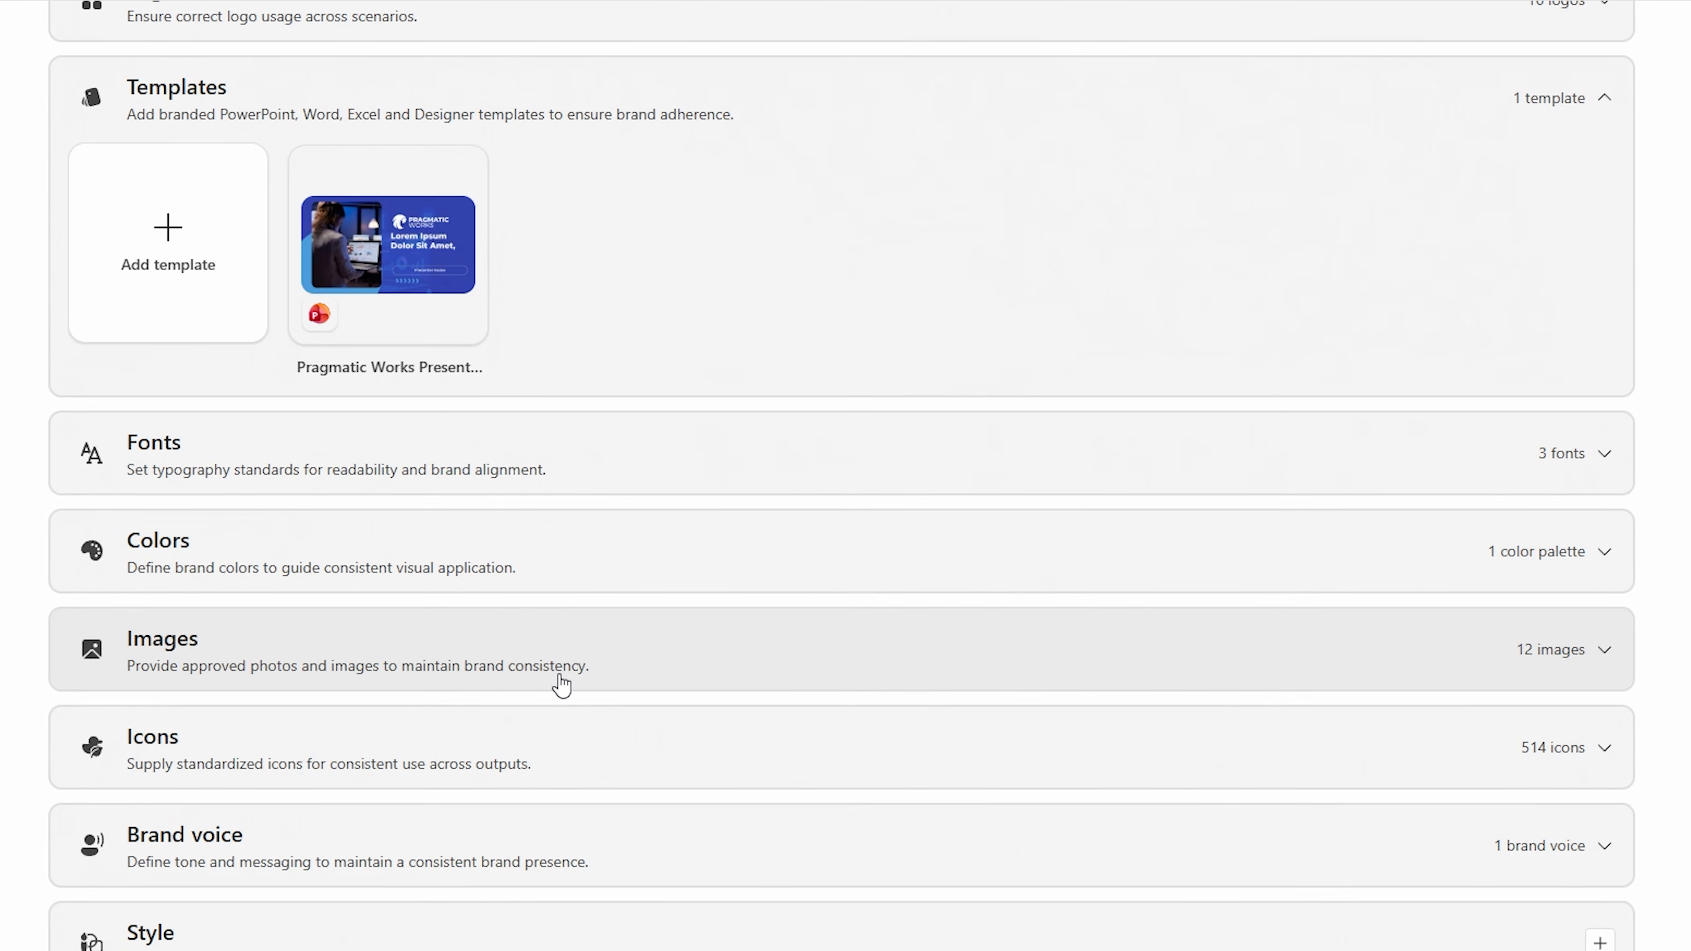
scroll(574, 679, up, 5)
click(33, 34)
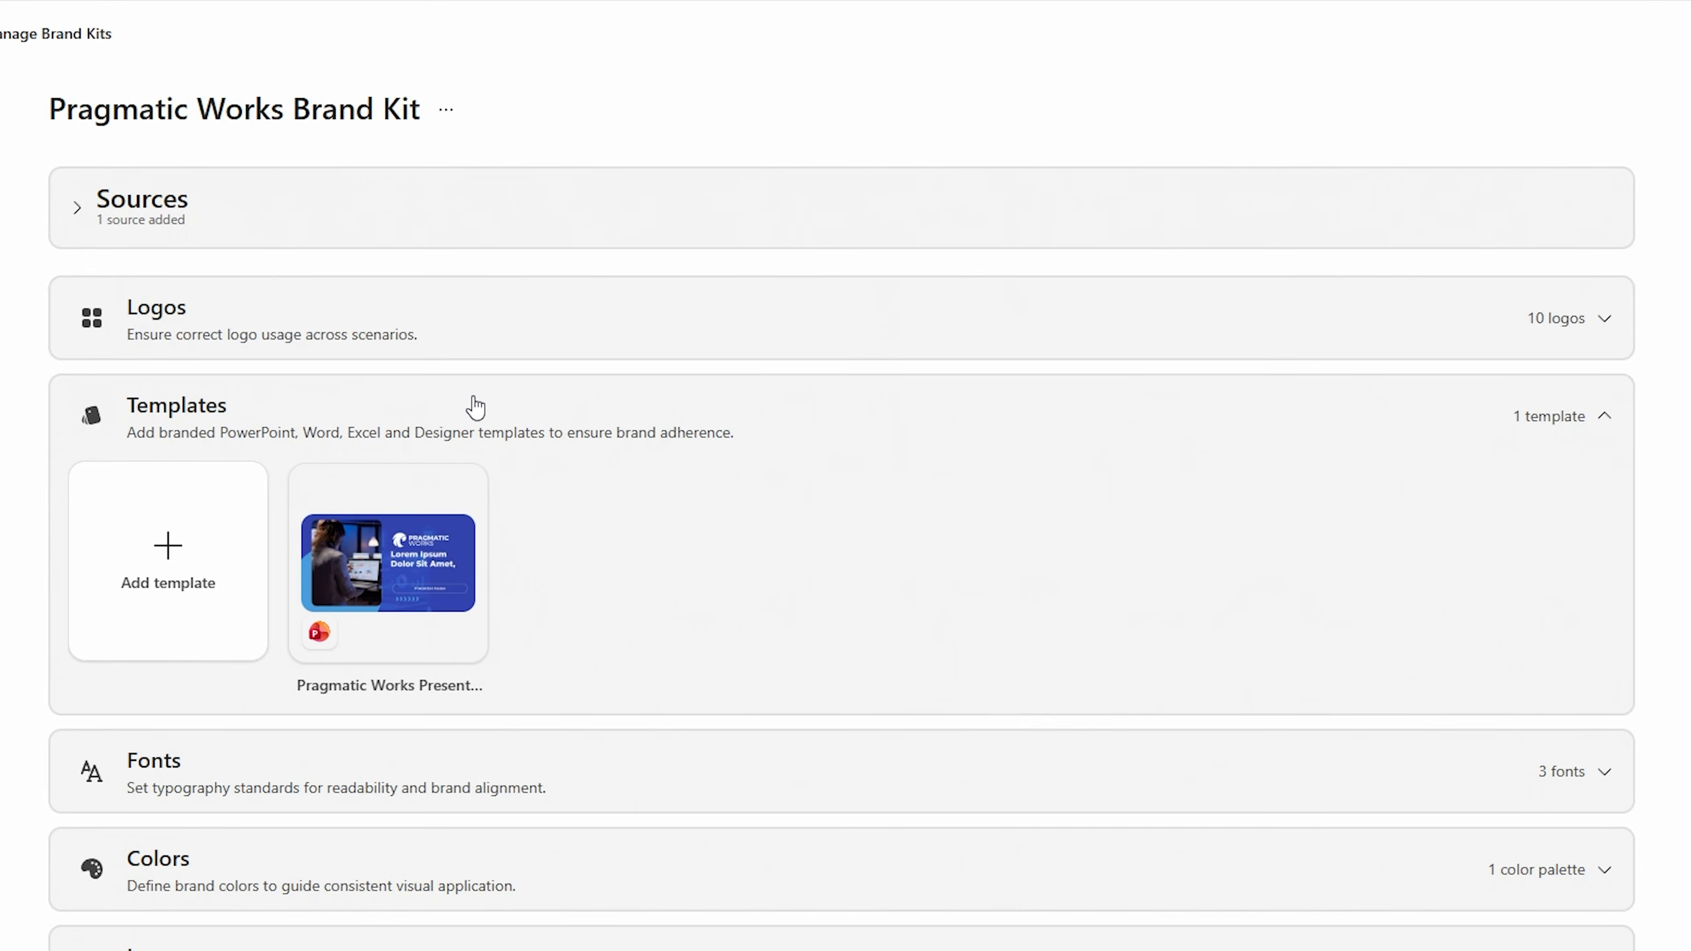
click(690, 430)
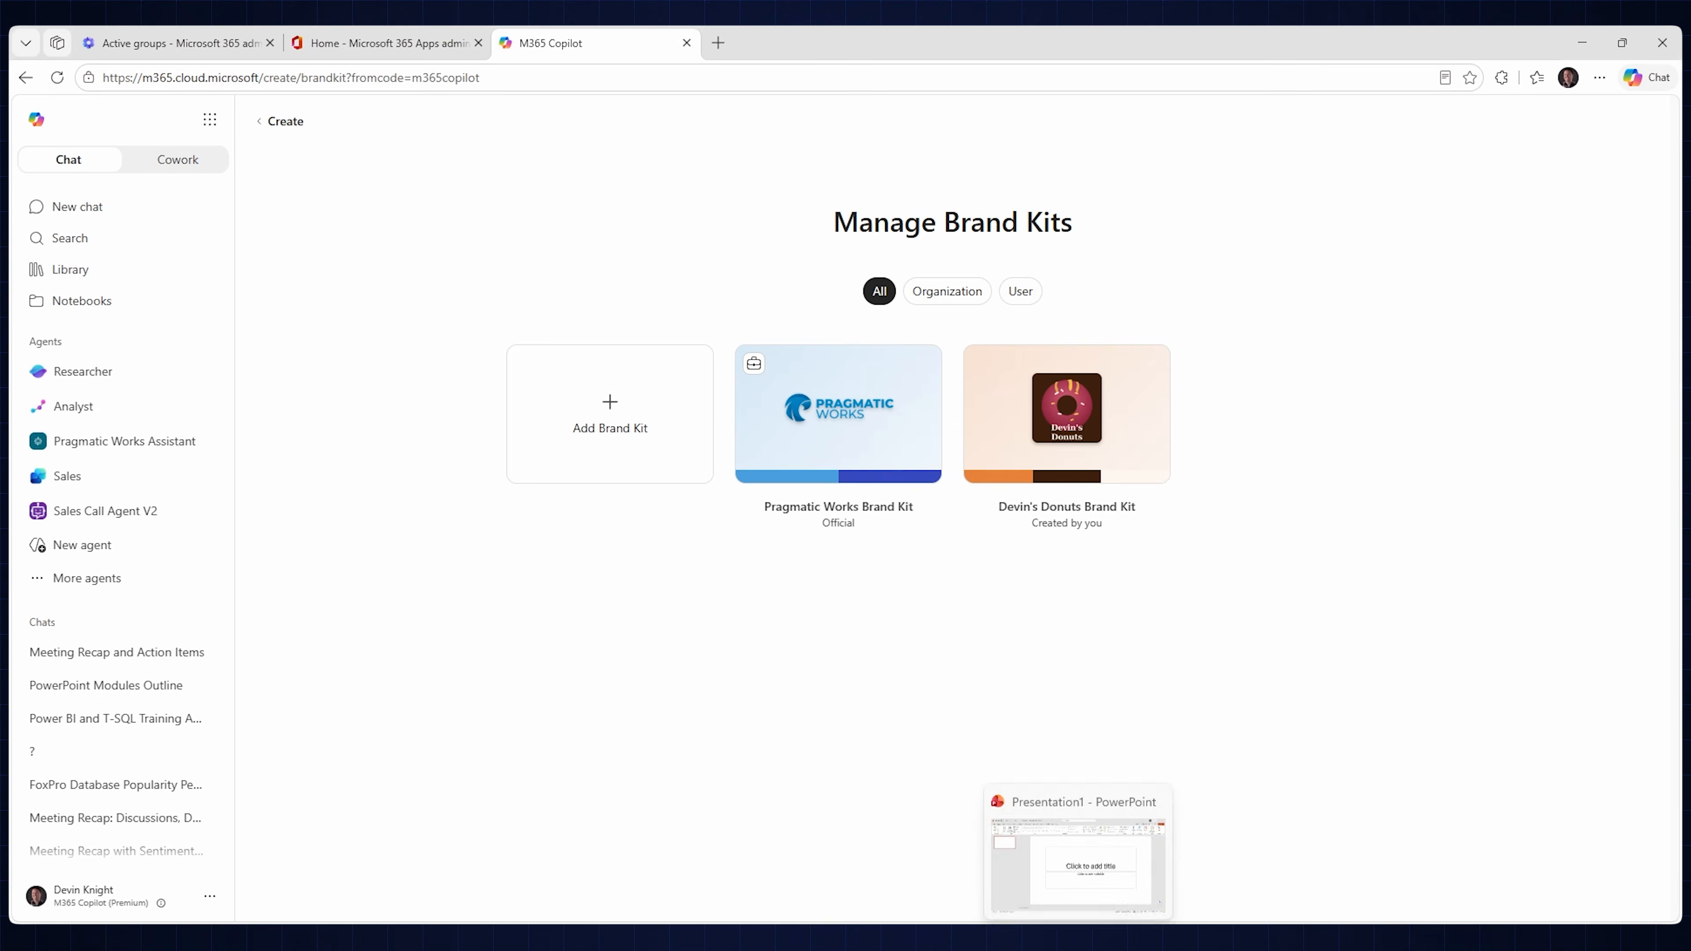
Switch to the blank Presentation1 in PowerPoint and open the Copilot pane
click(1076, 866)
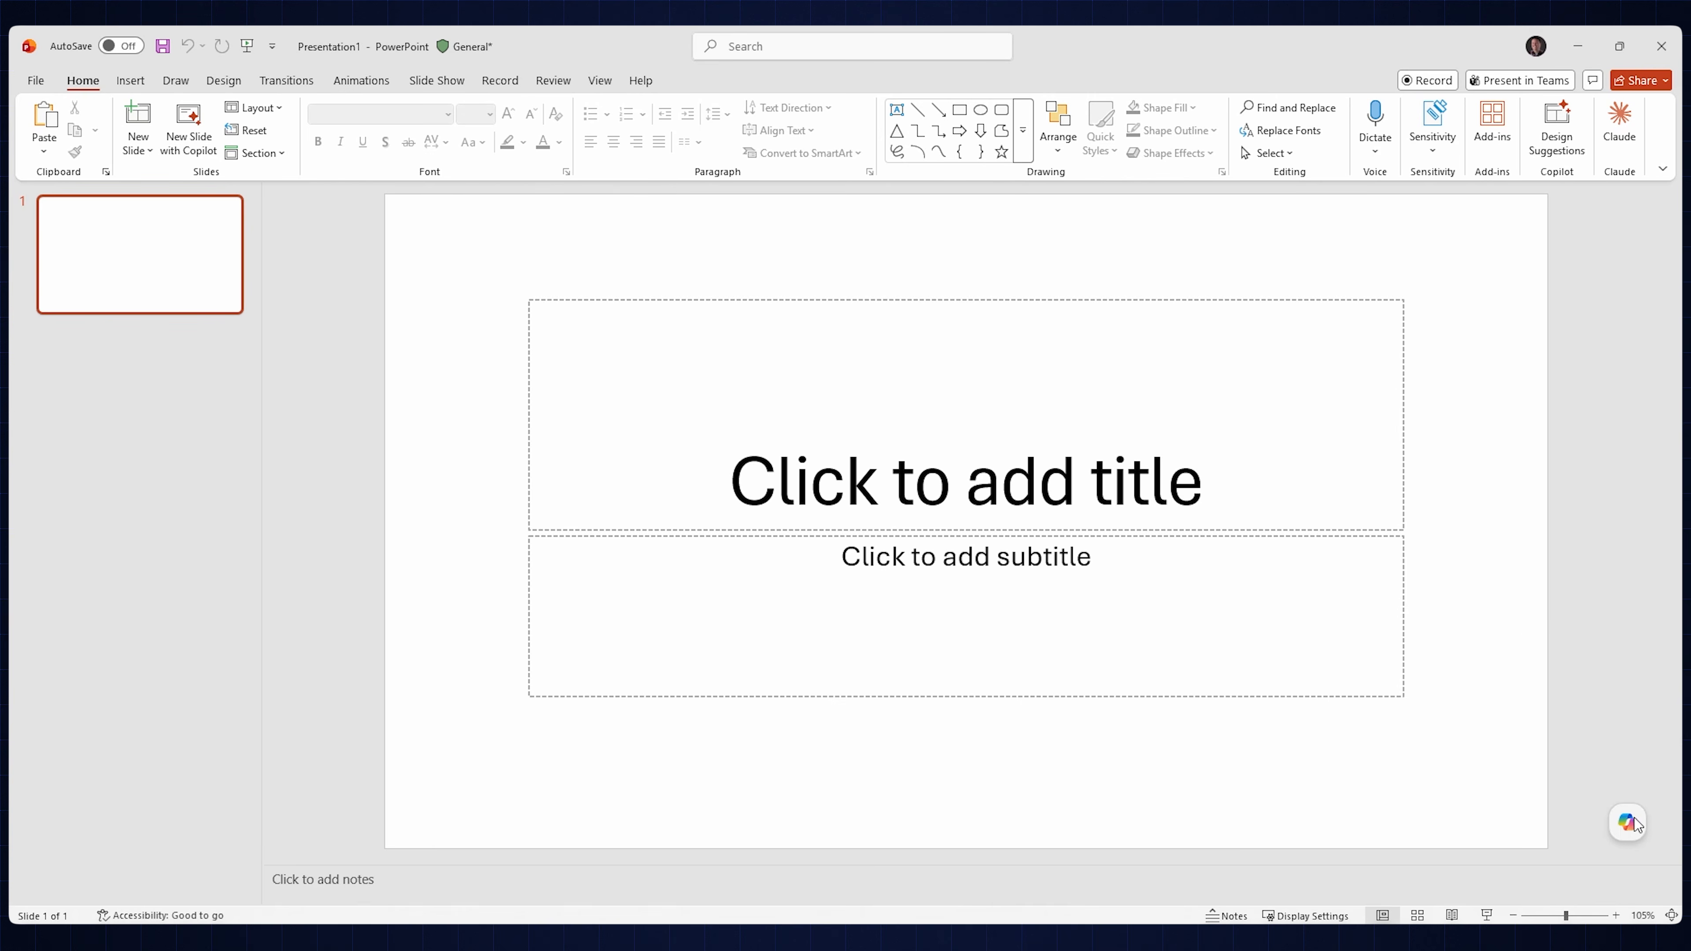
mouse_move(1634, 824)
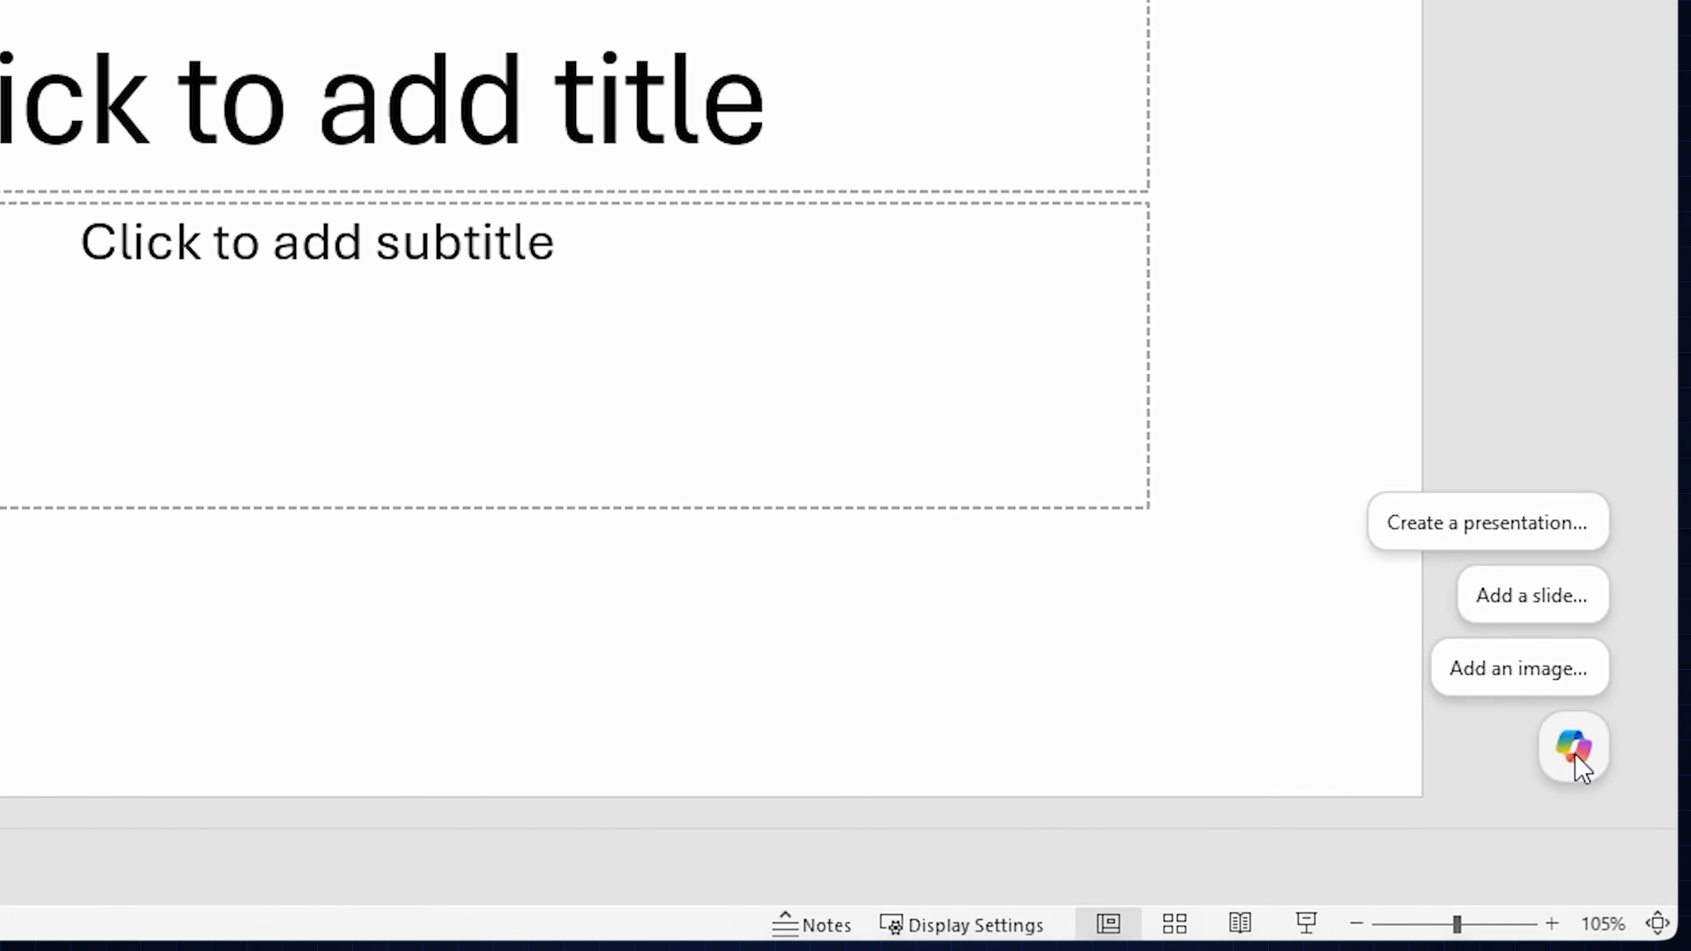
click(1577, 758)
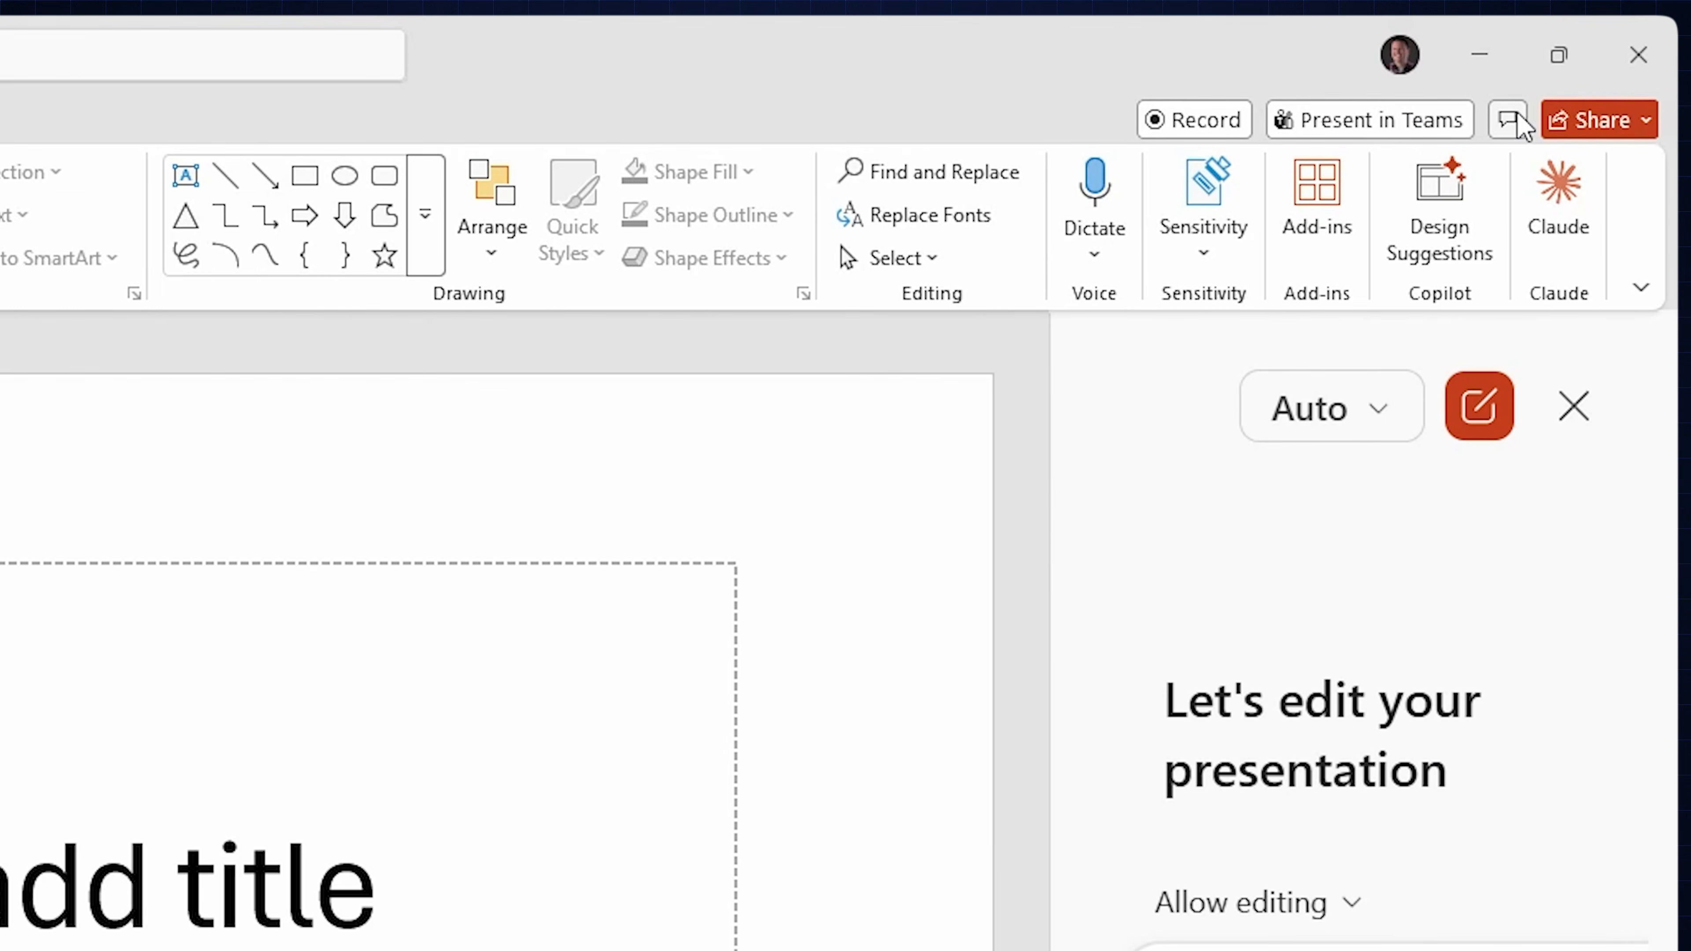